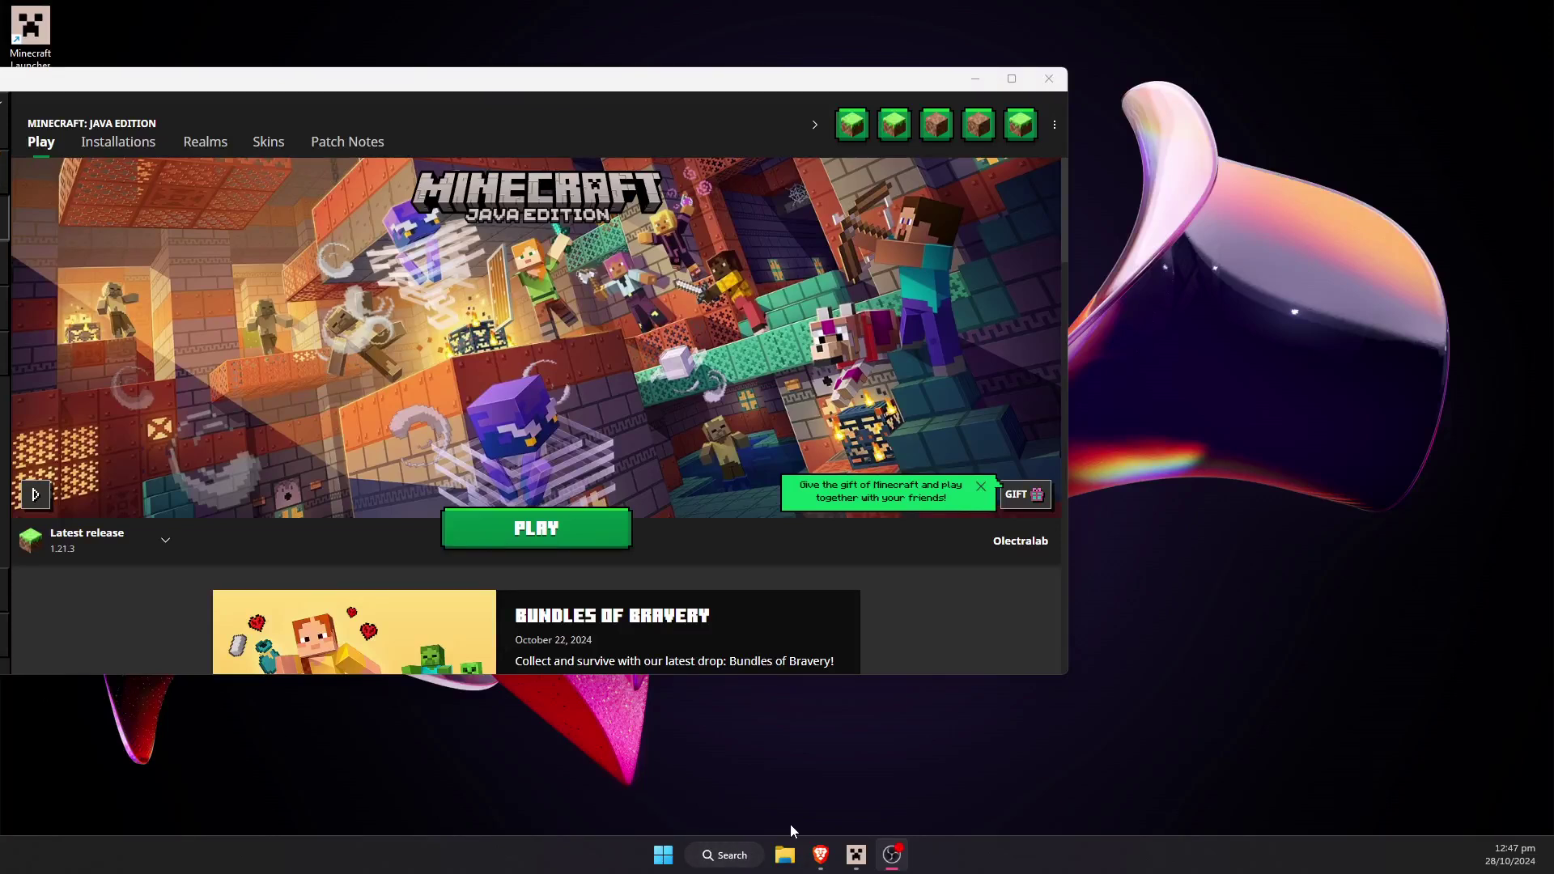
Step: Switch to the Brave browser and download the Java for Windows installer, JavaSetup8u431.exe, to the Desktop
left_click(821, 858)
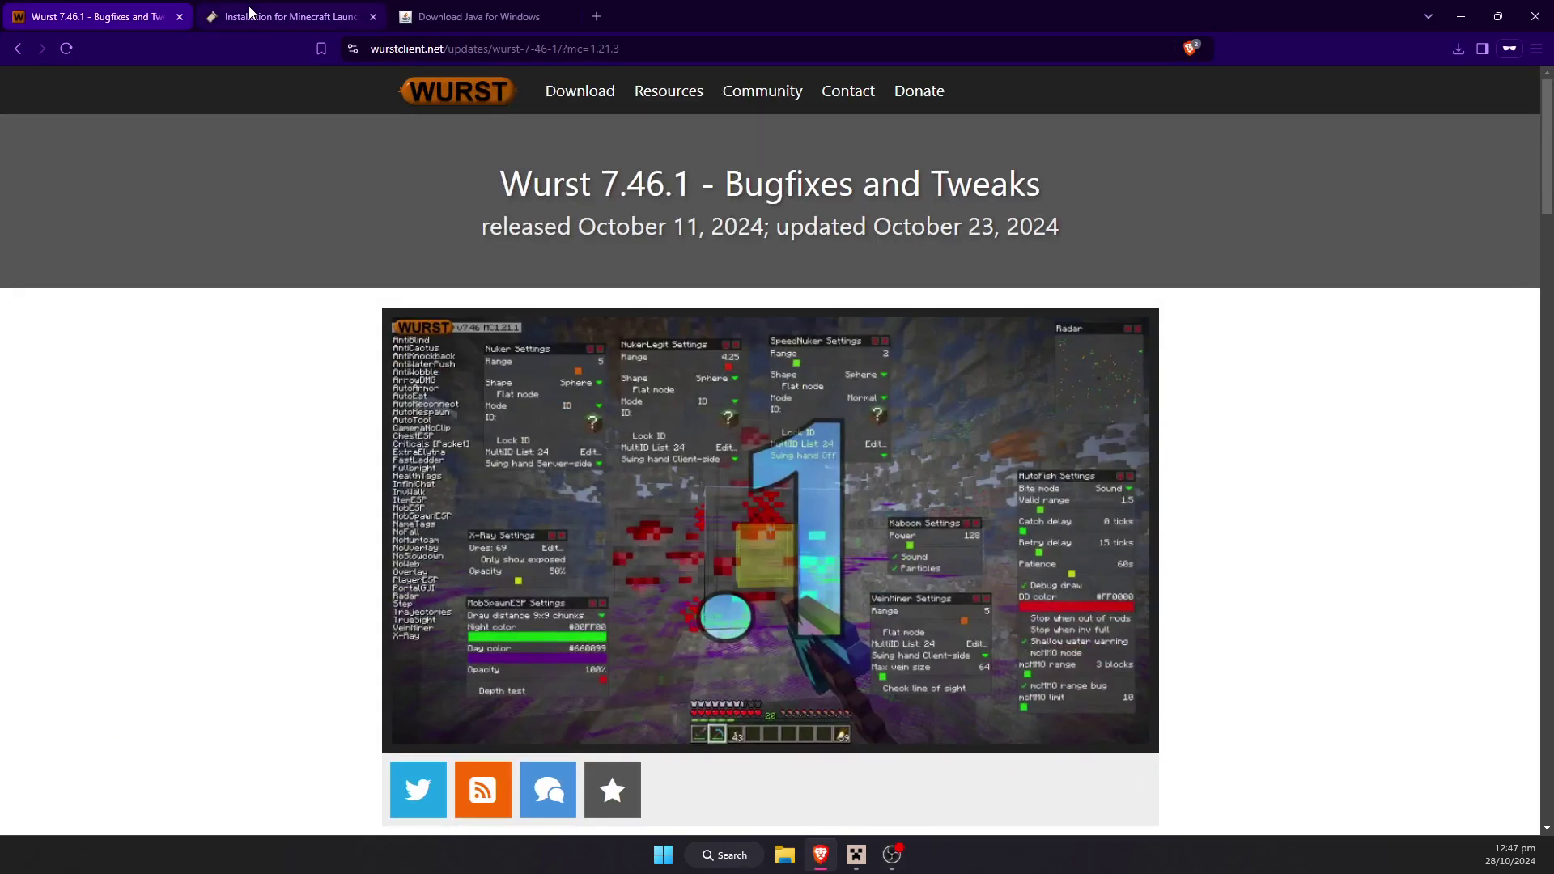
left_click(413, 9)
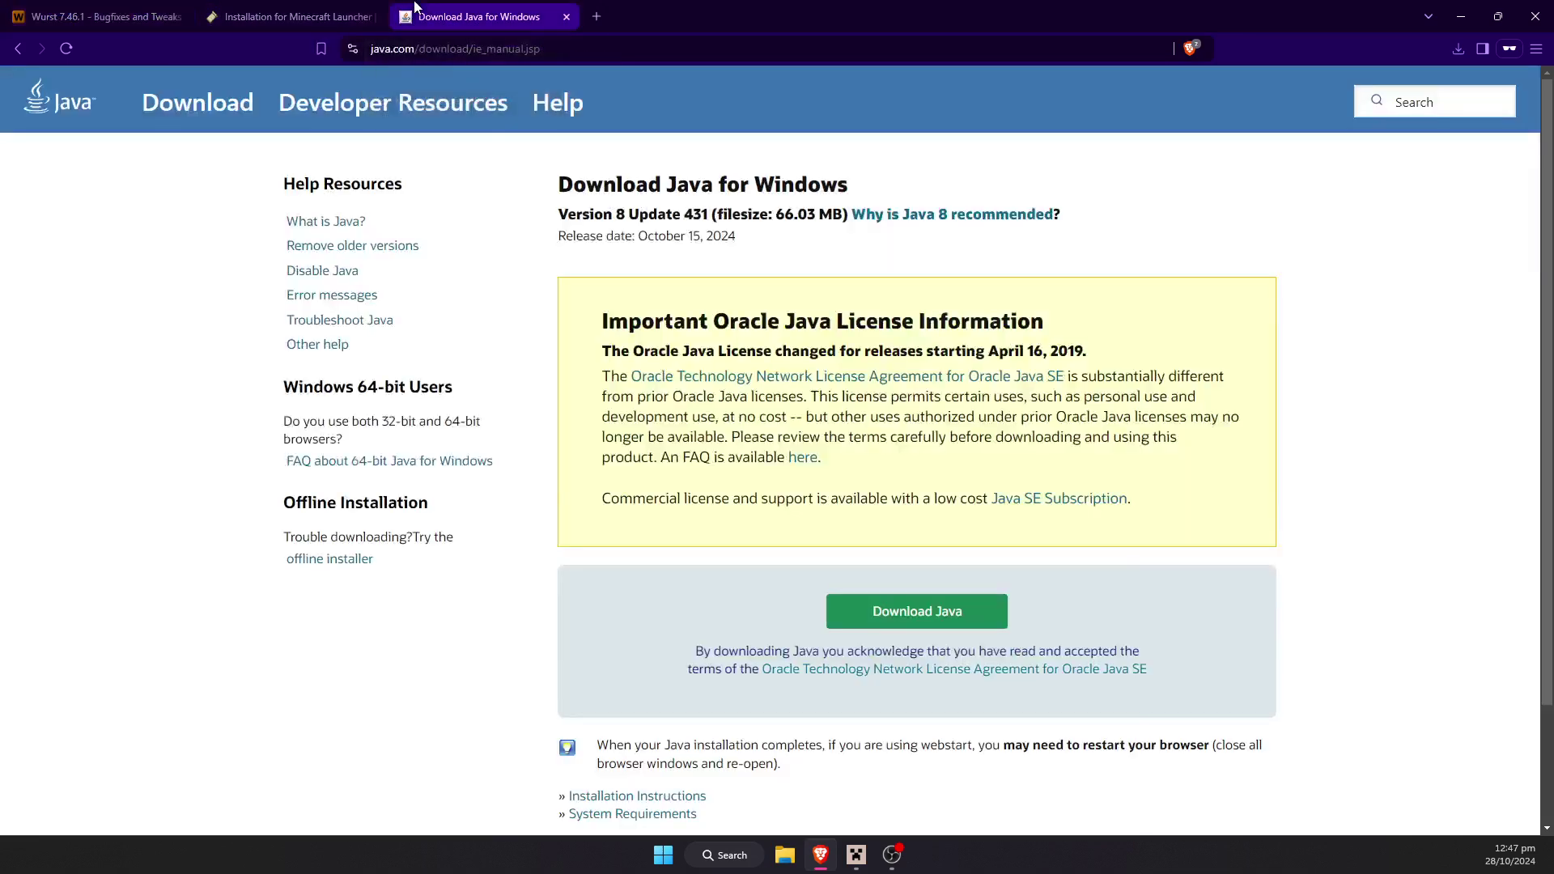
left_click(971, 614)
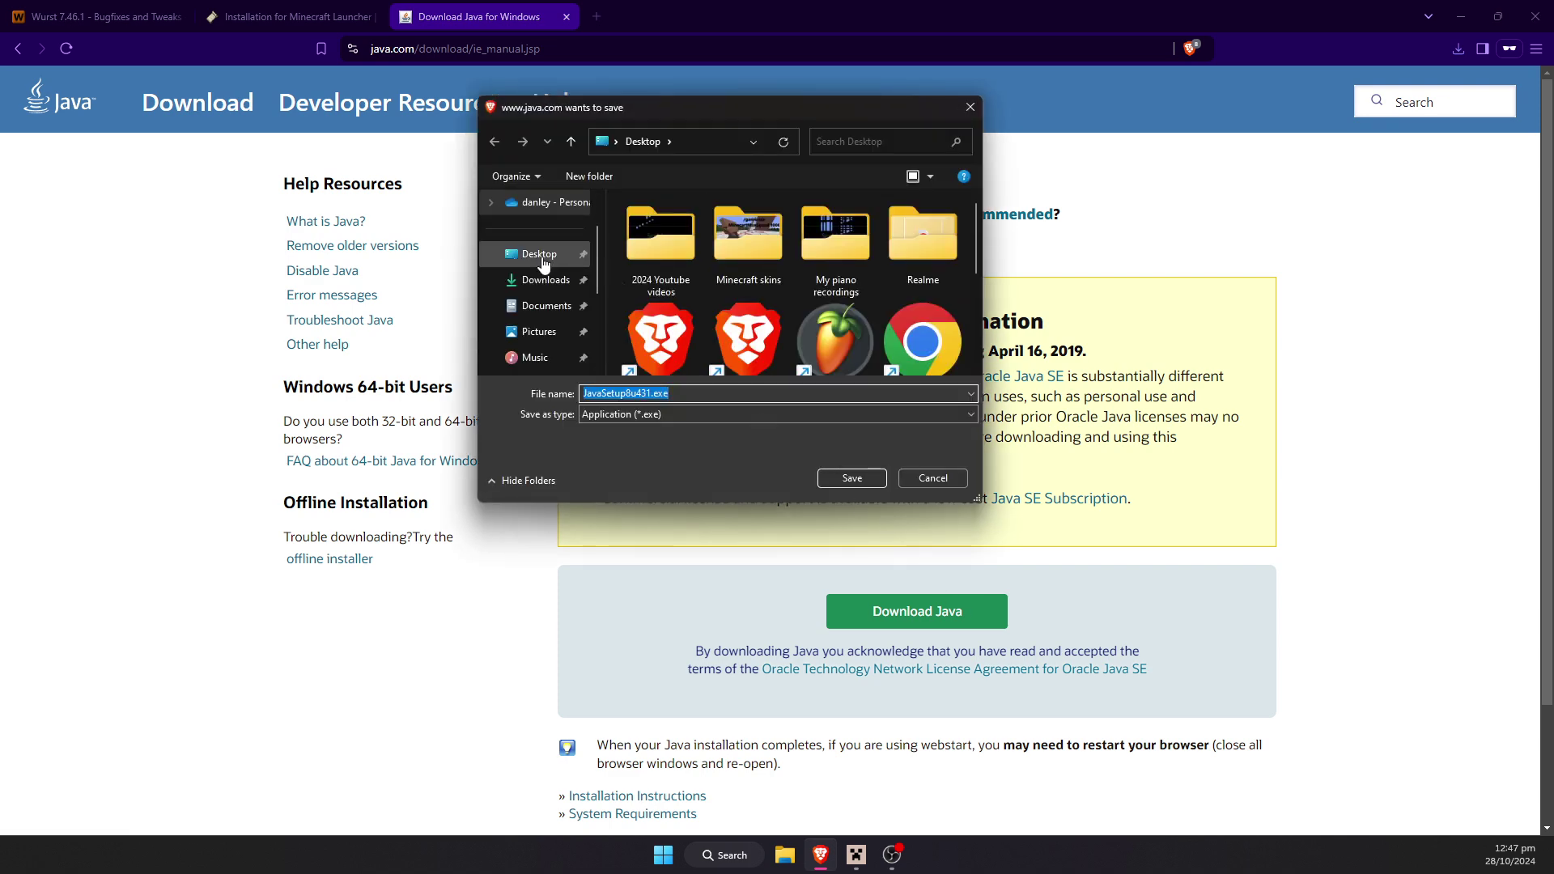
left_click(858, 479)
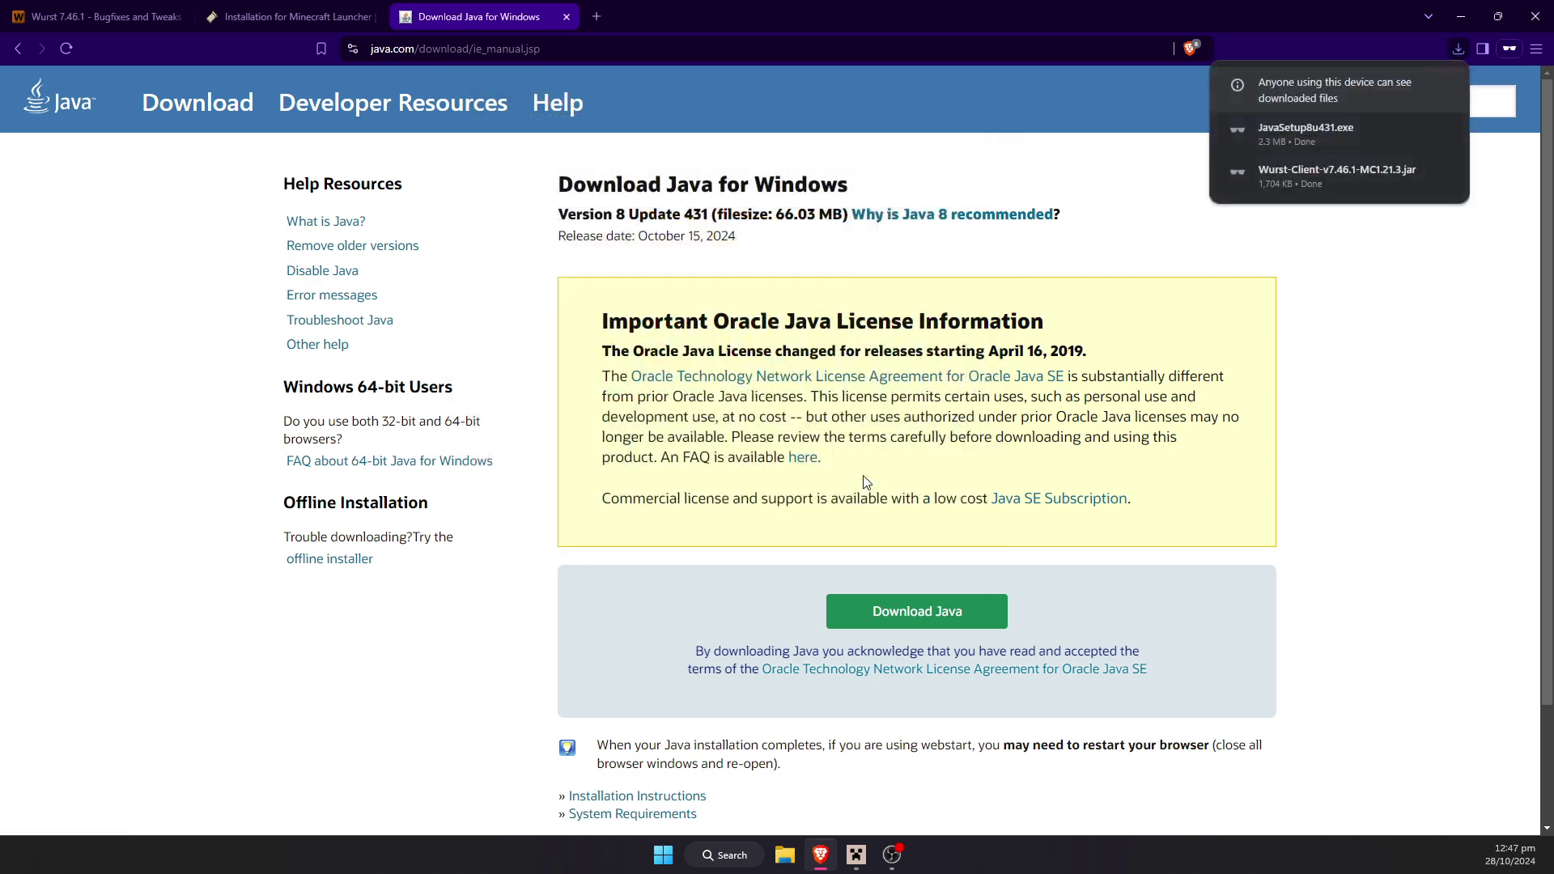
Step: Download the universal jar of the Fabric installer, fabric-installer-1.0.1.jar, to the Desktop
left_click(328, 16)
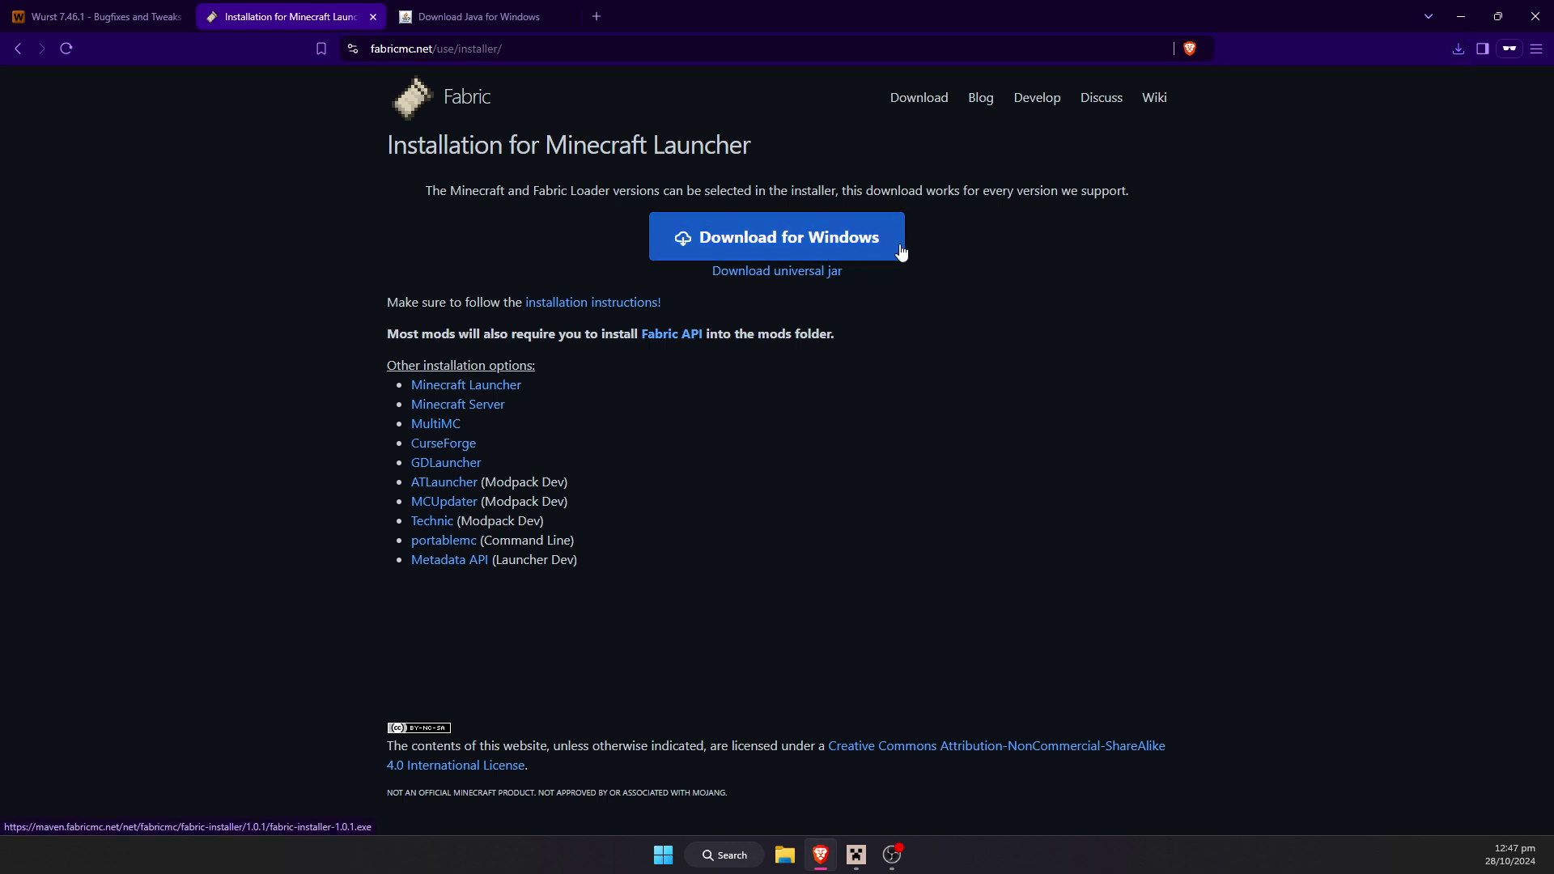
left_click(813, 274)
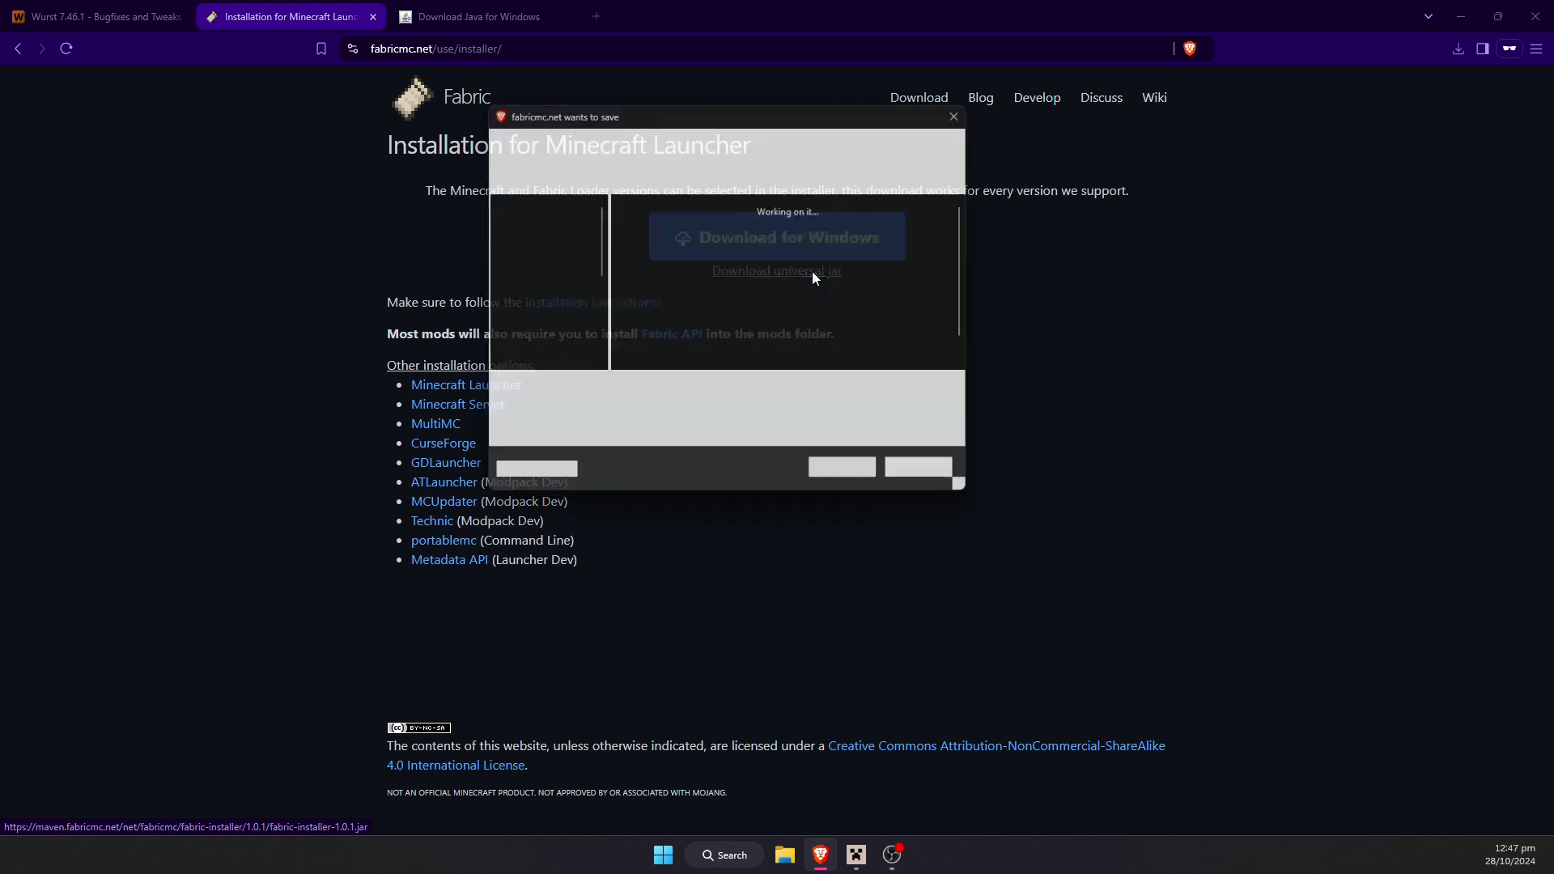
left_click(541, 253)
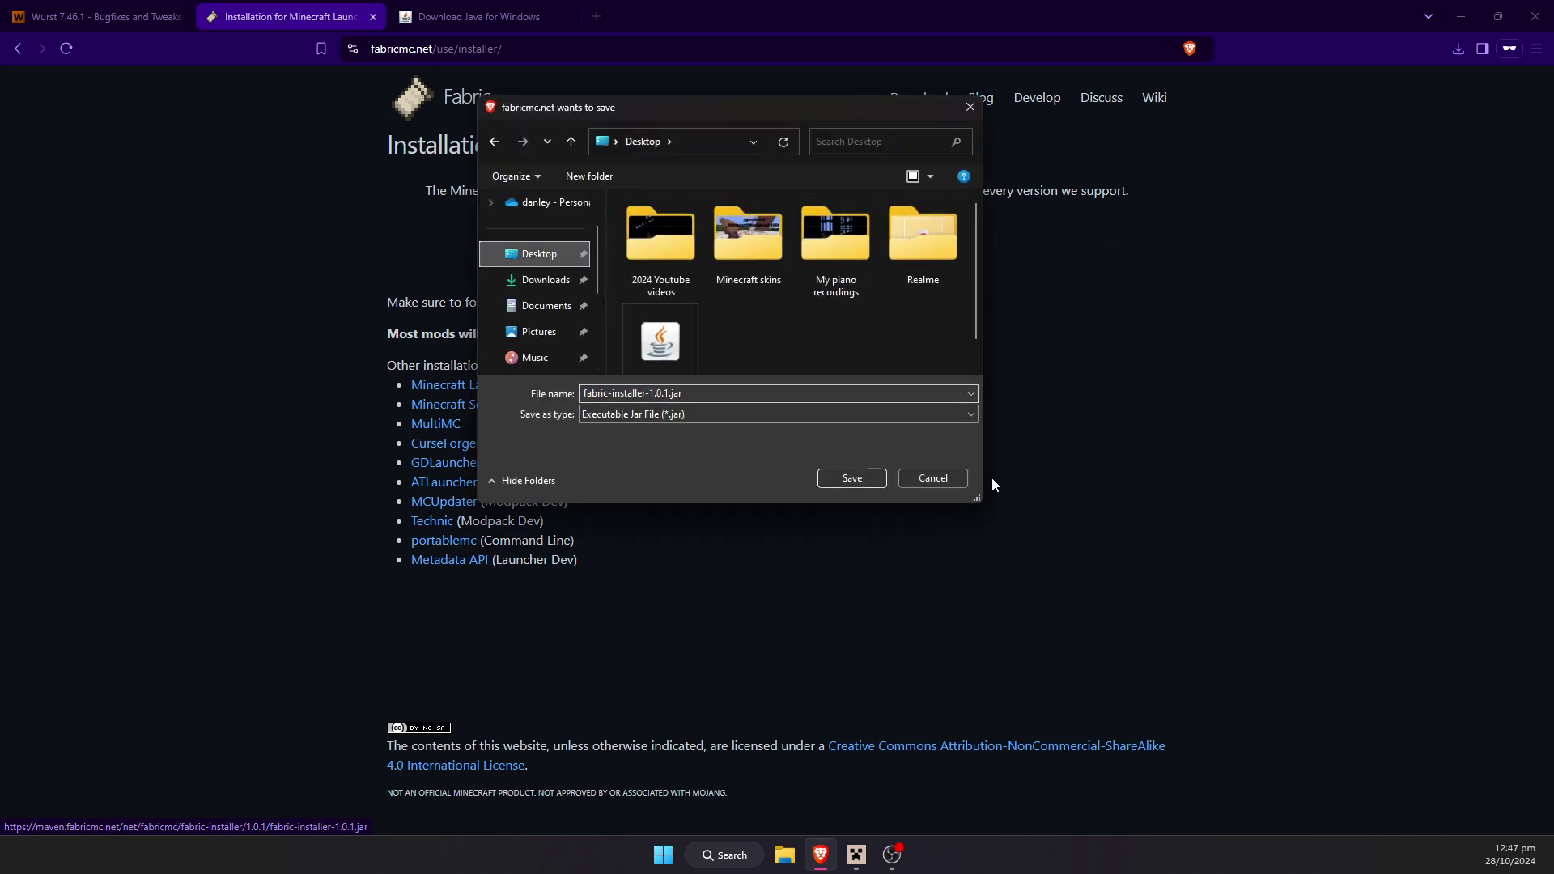
left_click(853, 476)
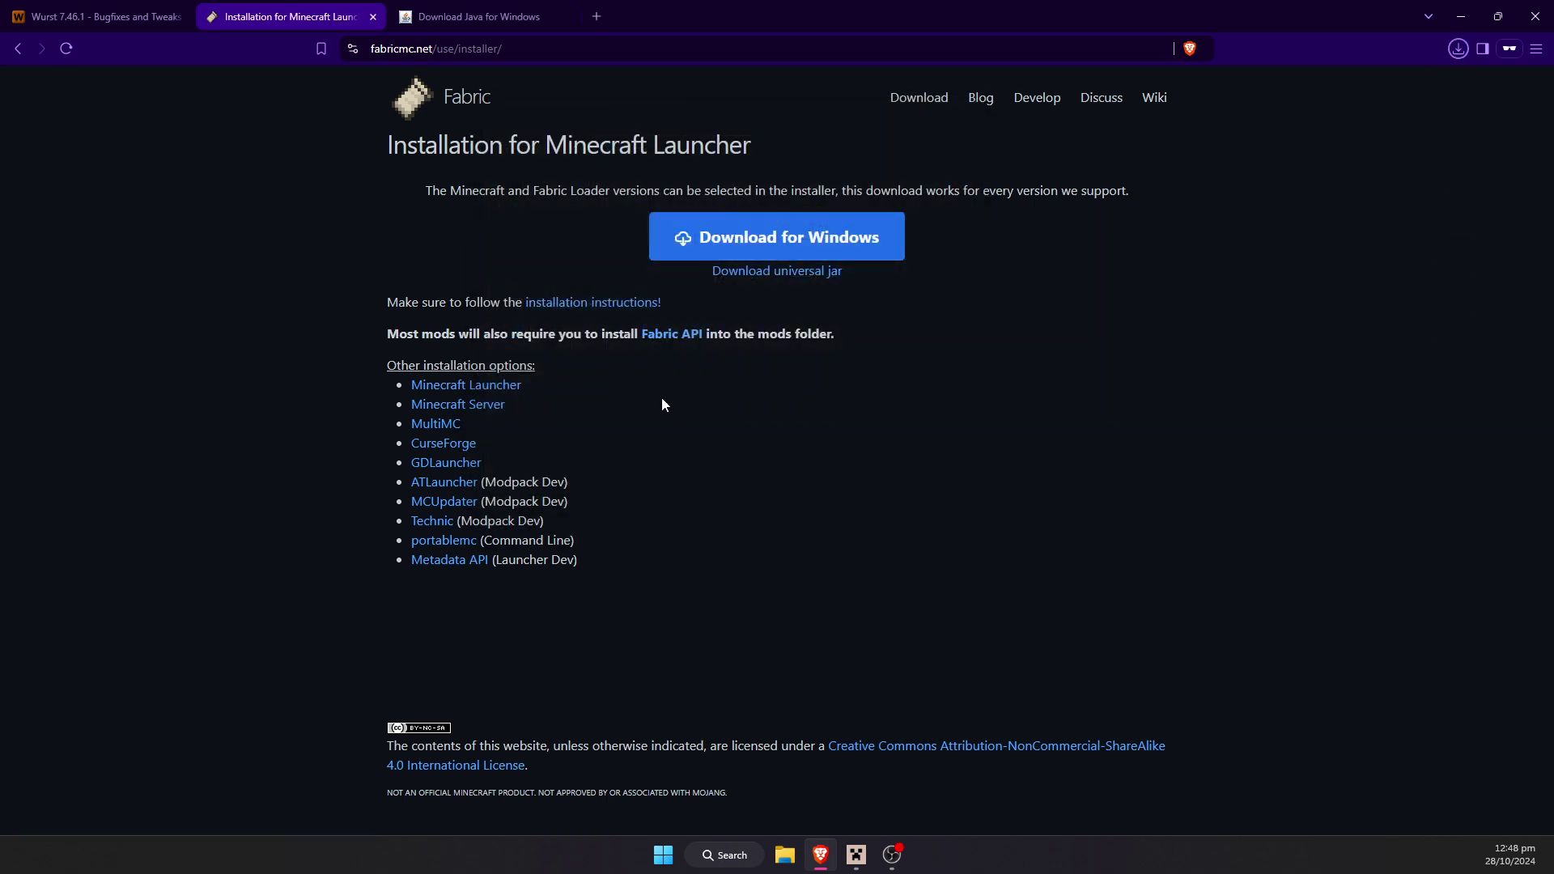
Step: Download Wurst Client v7.46.1 for Minecraft 1.21.3 and its matching Fabric API v0.106.1+1.21.3 to the Desktop
left_click(113, 16)
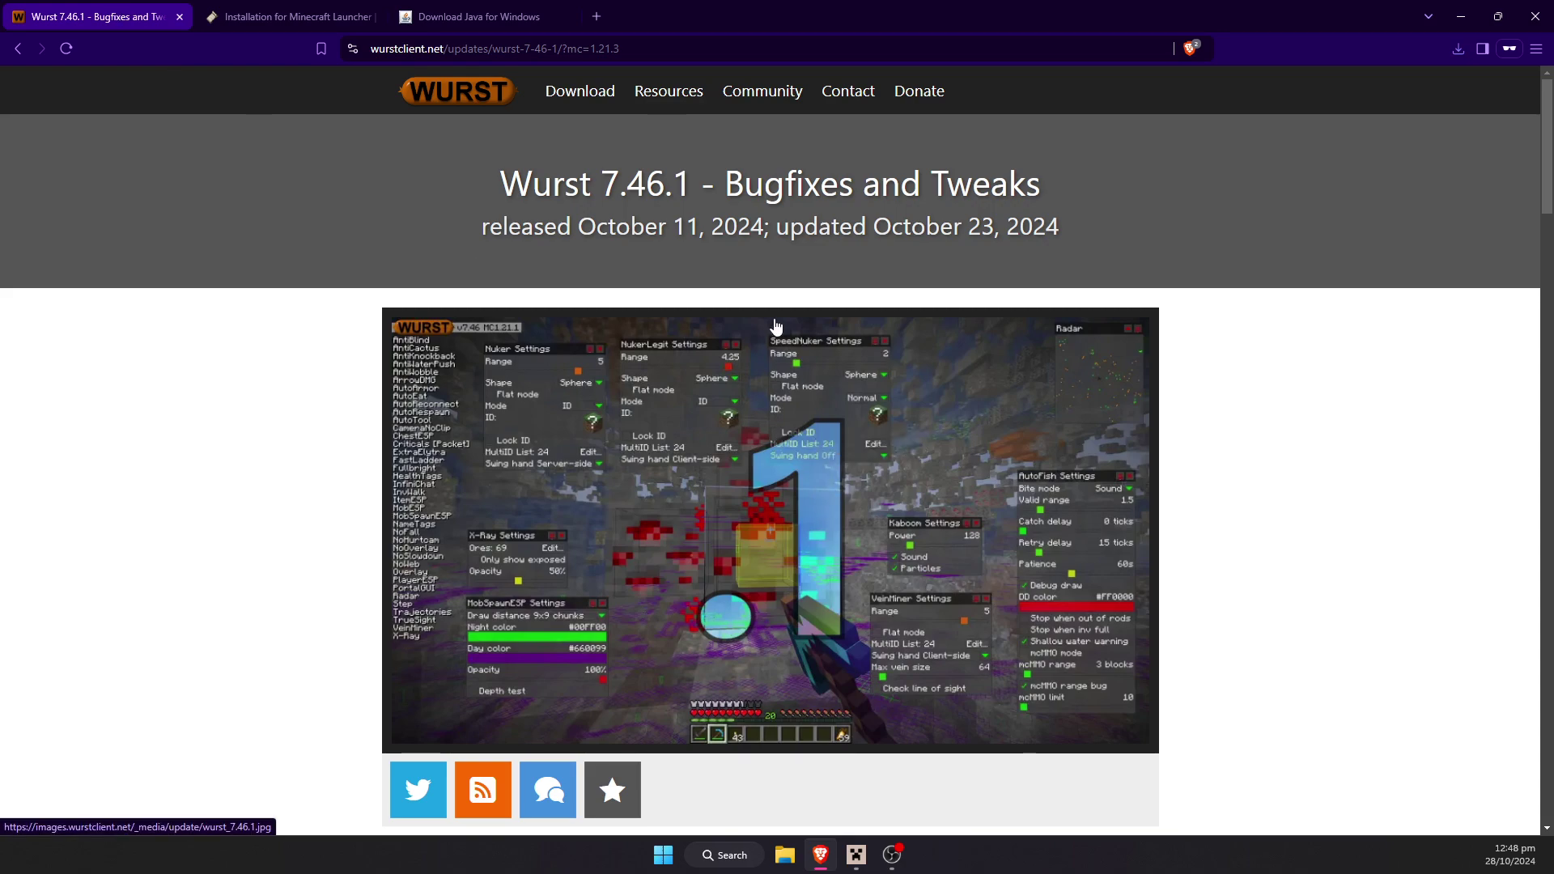
scroll(748, 304, "down", 12)
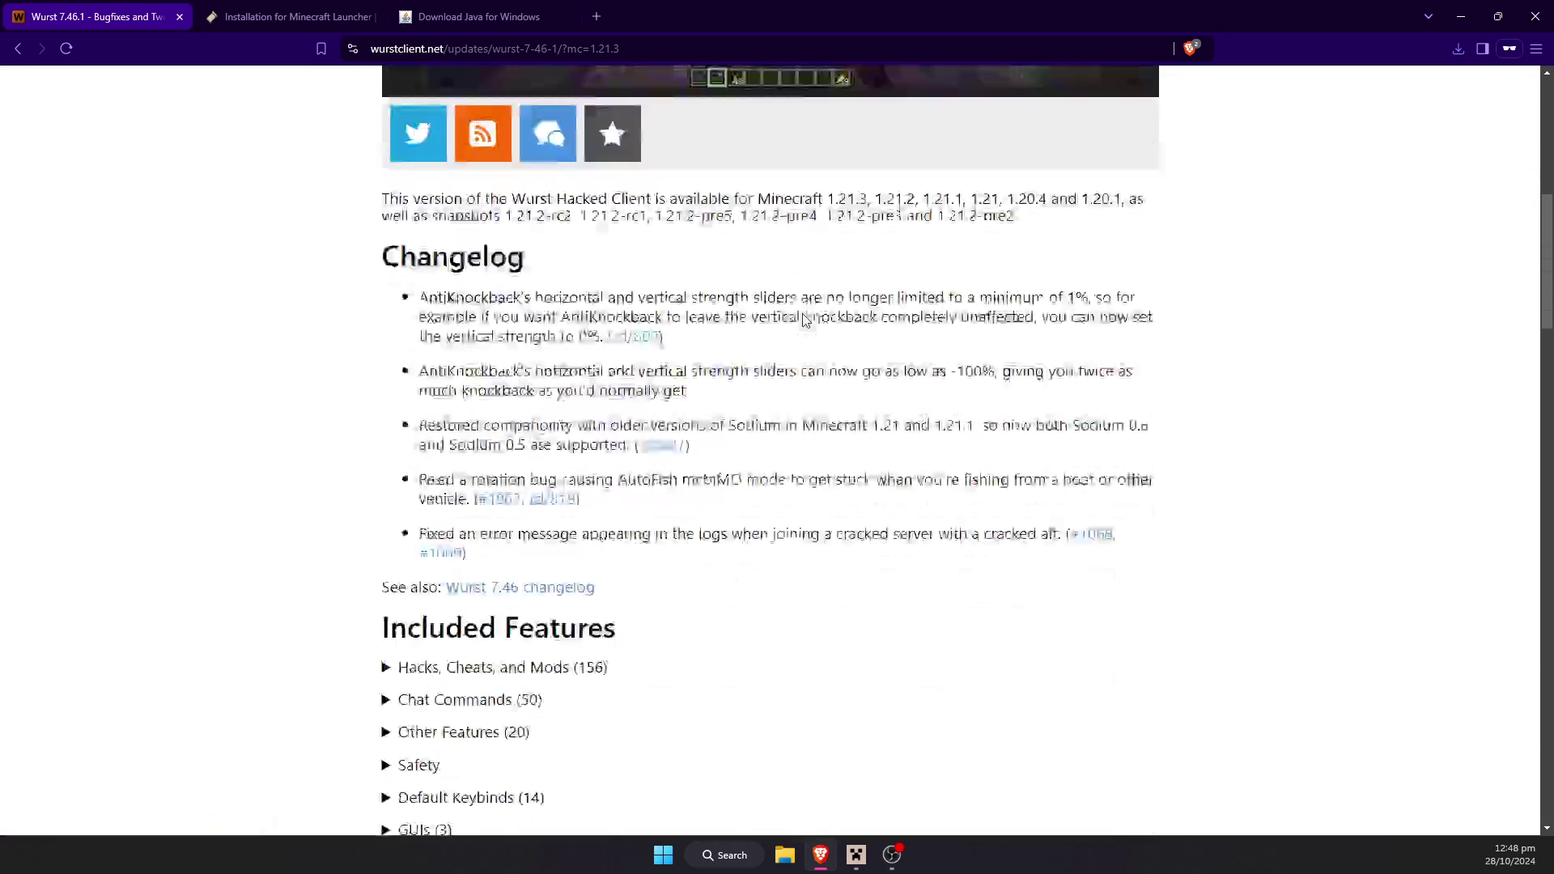
scroll(882, 352, "down", 7)
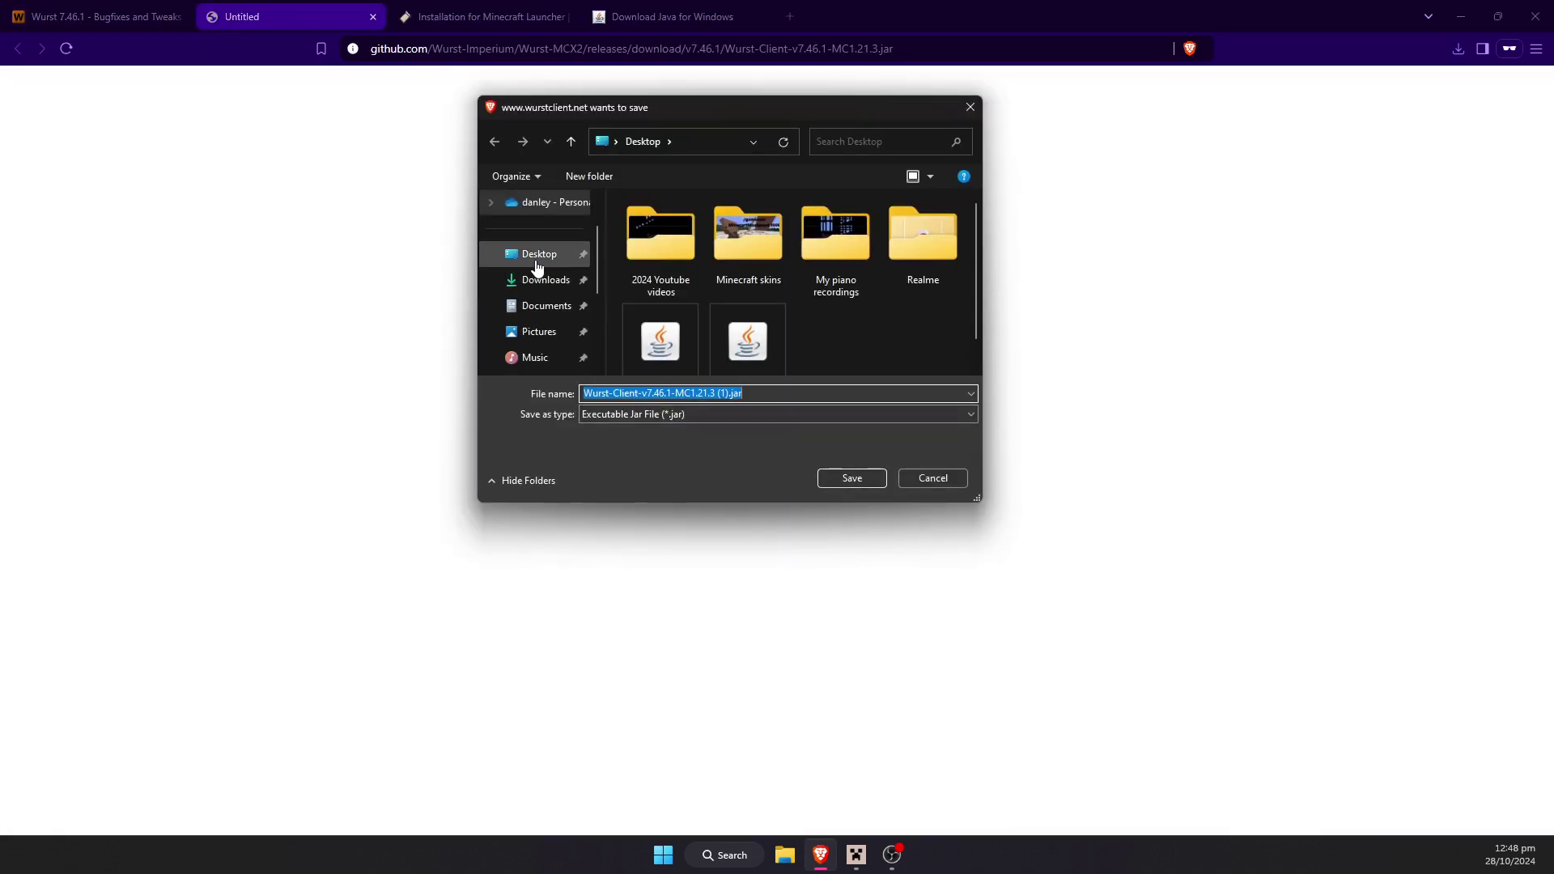
left_click(789, 393)
left_click(845, 480)
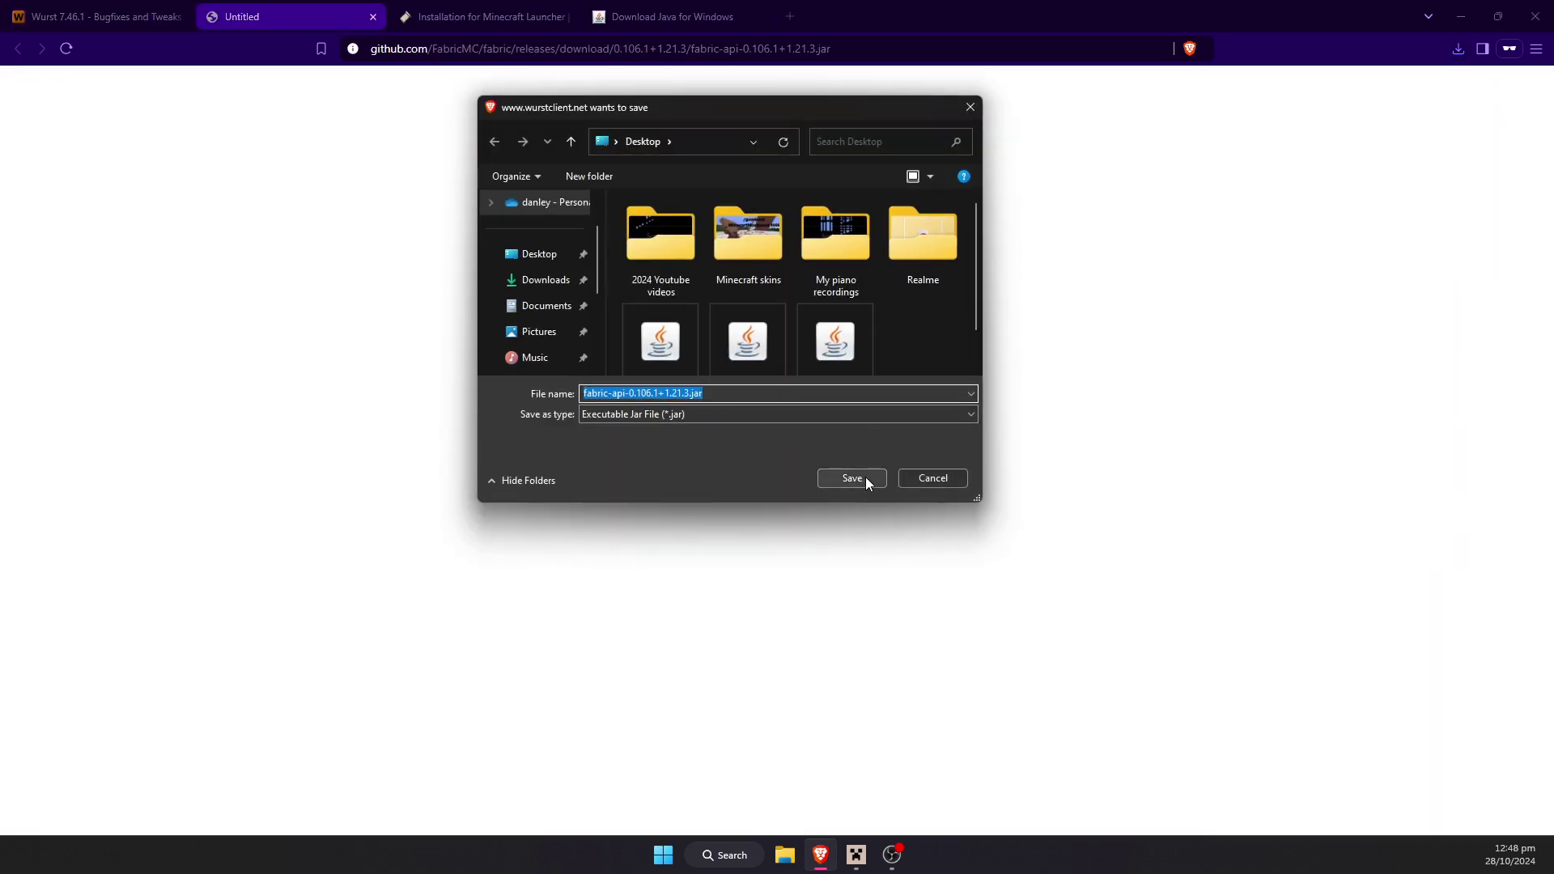
left_click(557, 258)
left_click(851, 482)
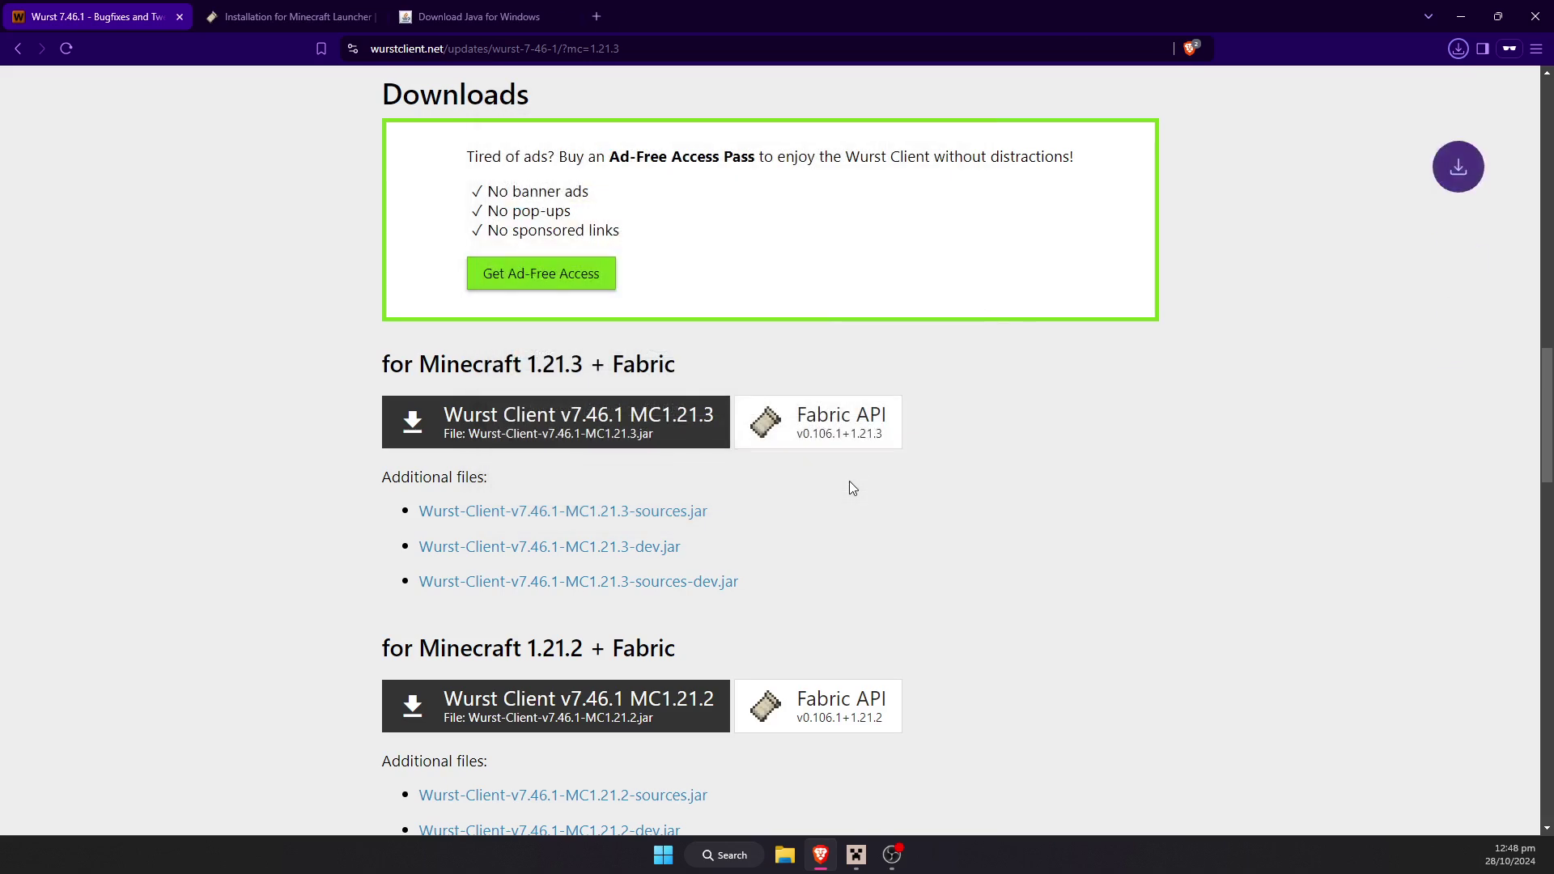
Step: Close all the browser tabs and the Minecraft Launcher so that the desktop is clear
left_click(477, 17)
key("ctrl+w")
key("ctrl+w")
key("ctrl+w")
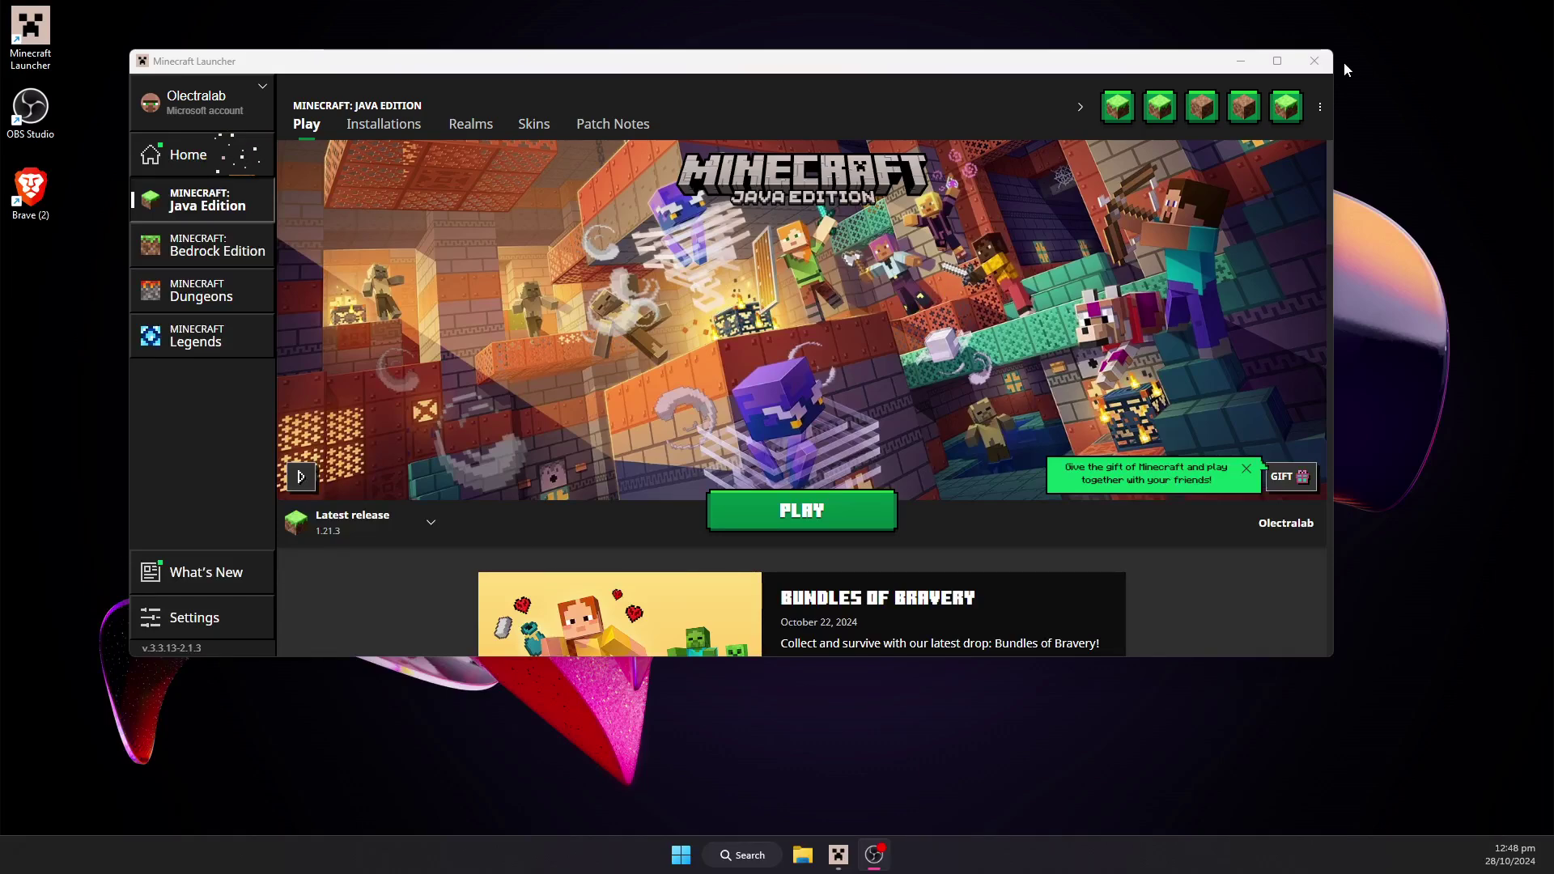
left_click(1314, 61)
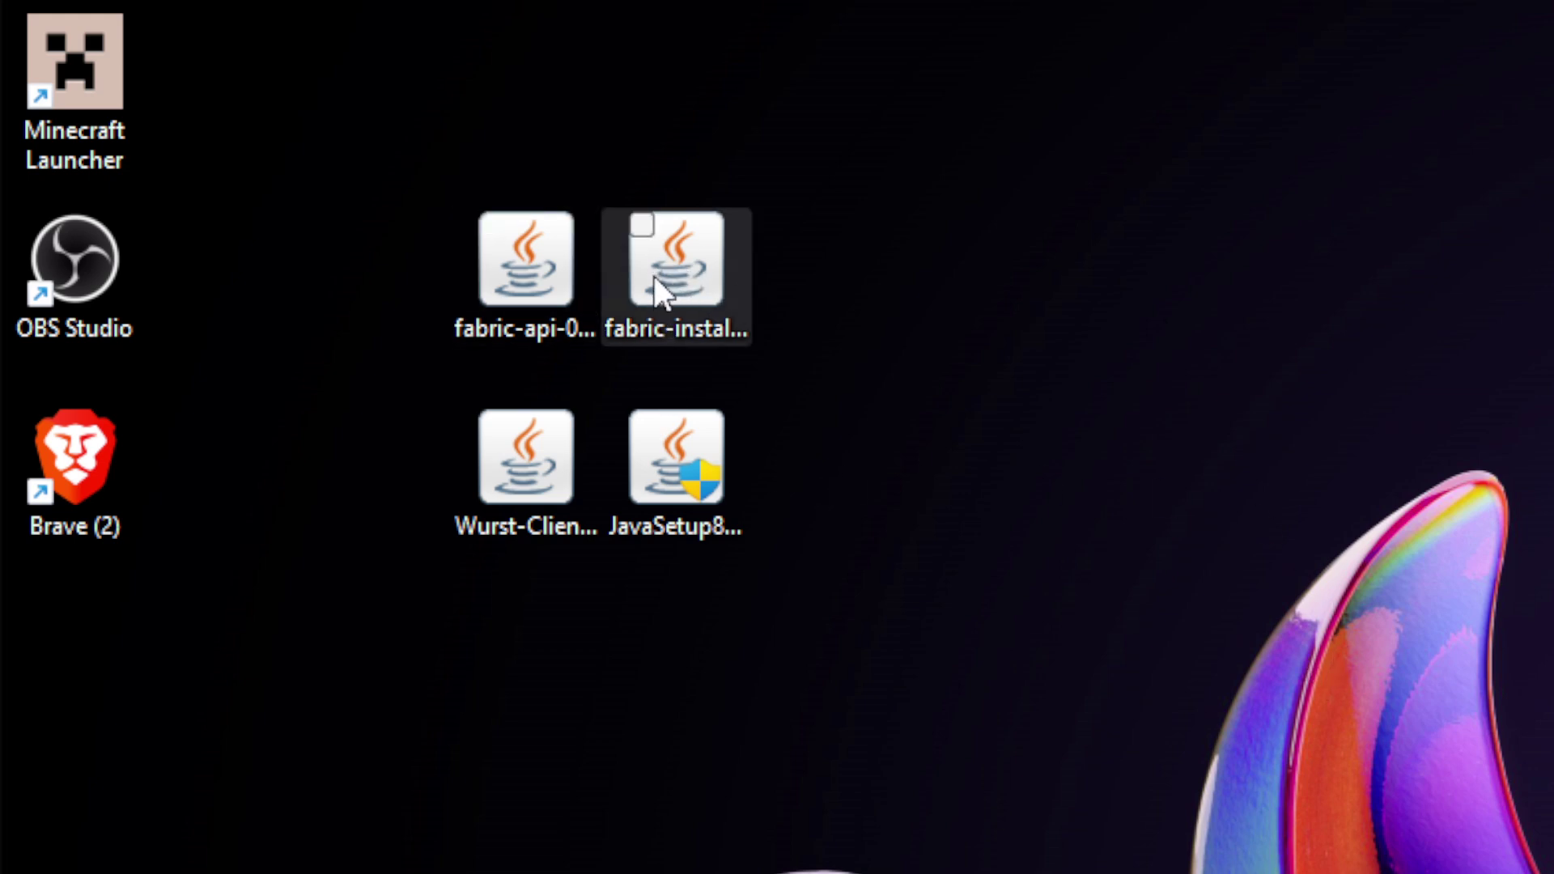
Step: Run the downloaded Java setup file from the desktop and install Java in the default destination folder
mouse_move(692, 462)
left_mouse_down()
mouse_move(673, 486)
mouse_move(848, 472)
mouse_move(871, 510)
mouse_move(997, 463)
mouse_move(625, 473)
mouse_move(688, 445)
left_mouse_up()
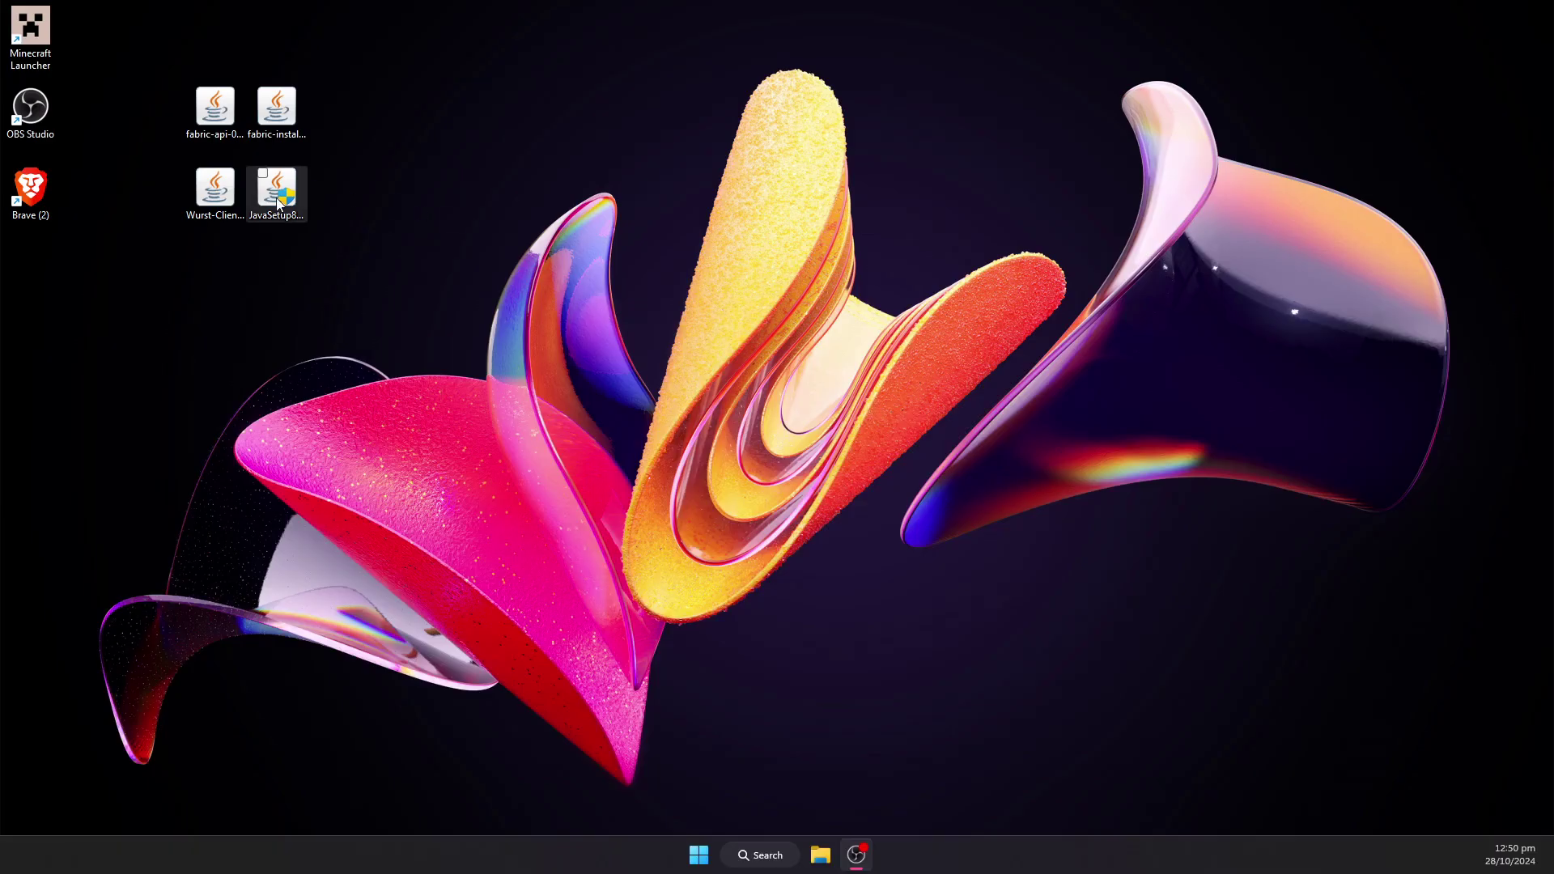
left_click(277, 197)
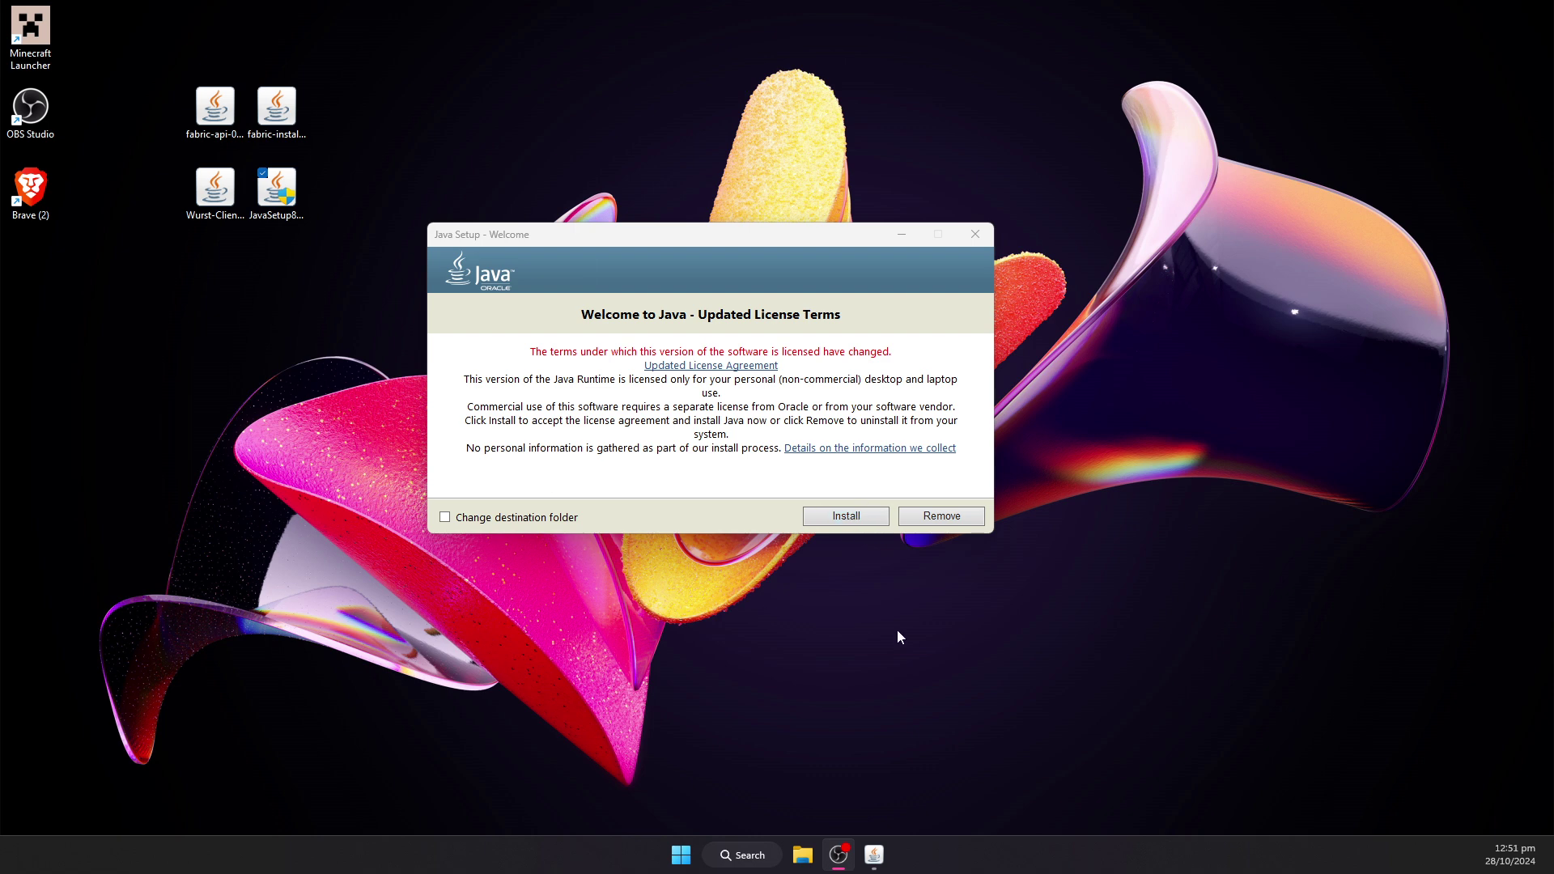
left_click(858, 519)
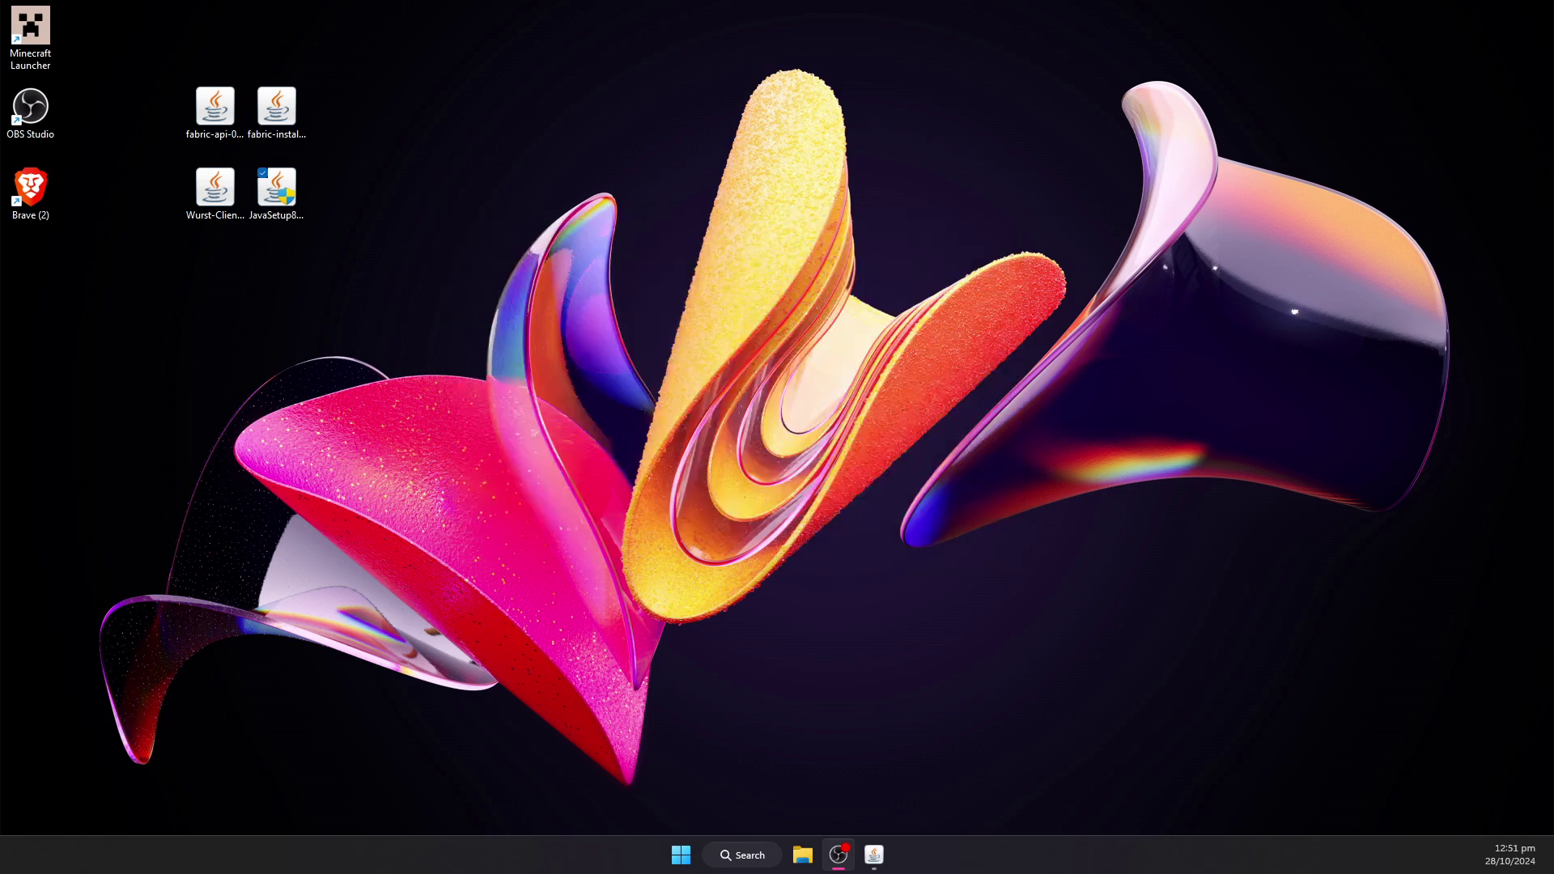
left_click(871, 856)
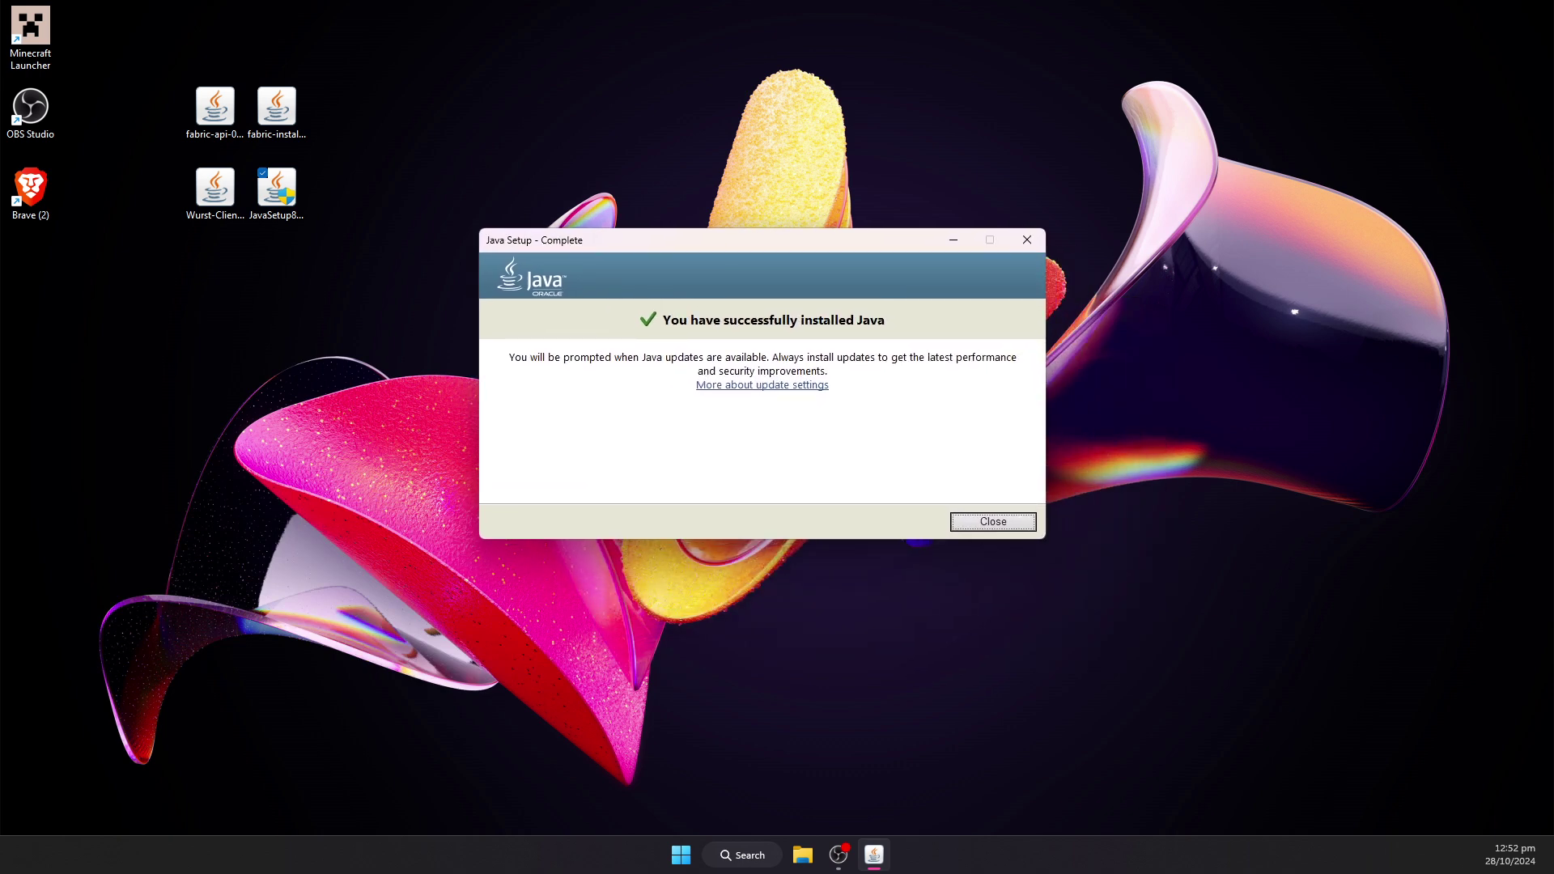
key("alt+Tab")
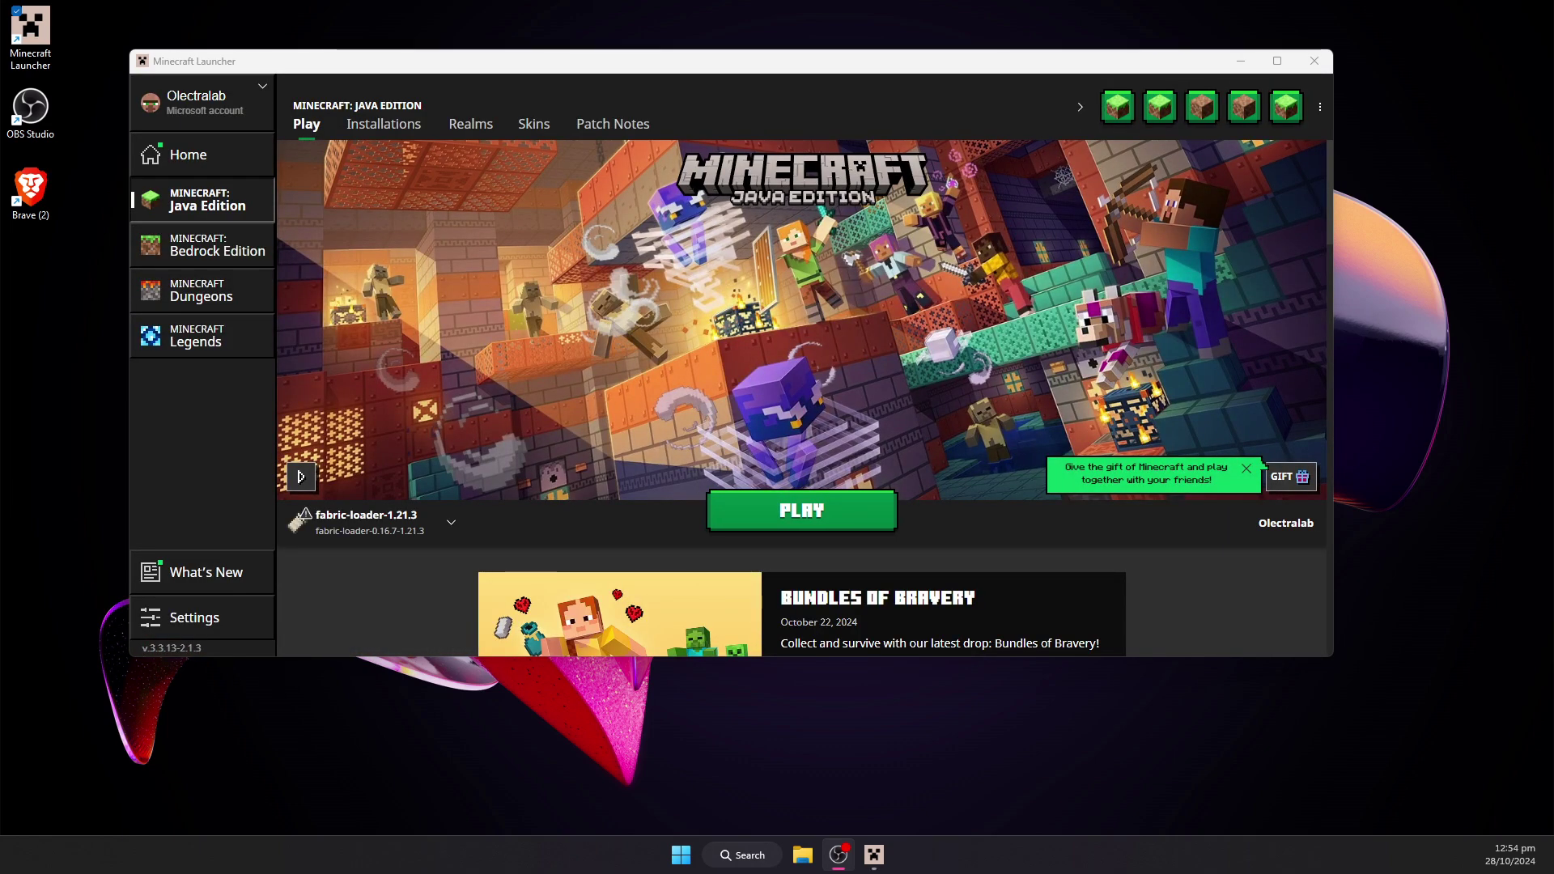
Step: Launch the fabric-loader-1.21.3 installation and create a Creative singleplayer world named "wurst test 1.21.3"
key("Return")
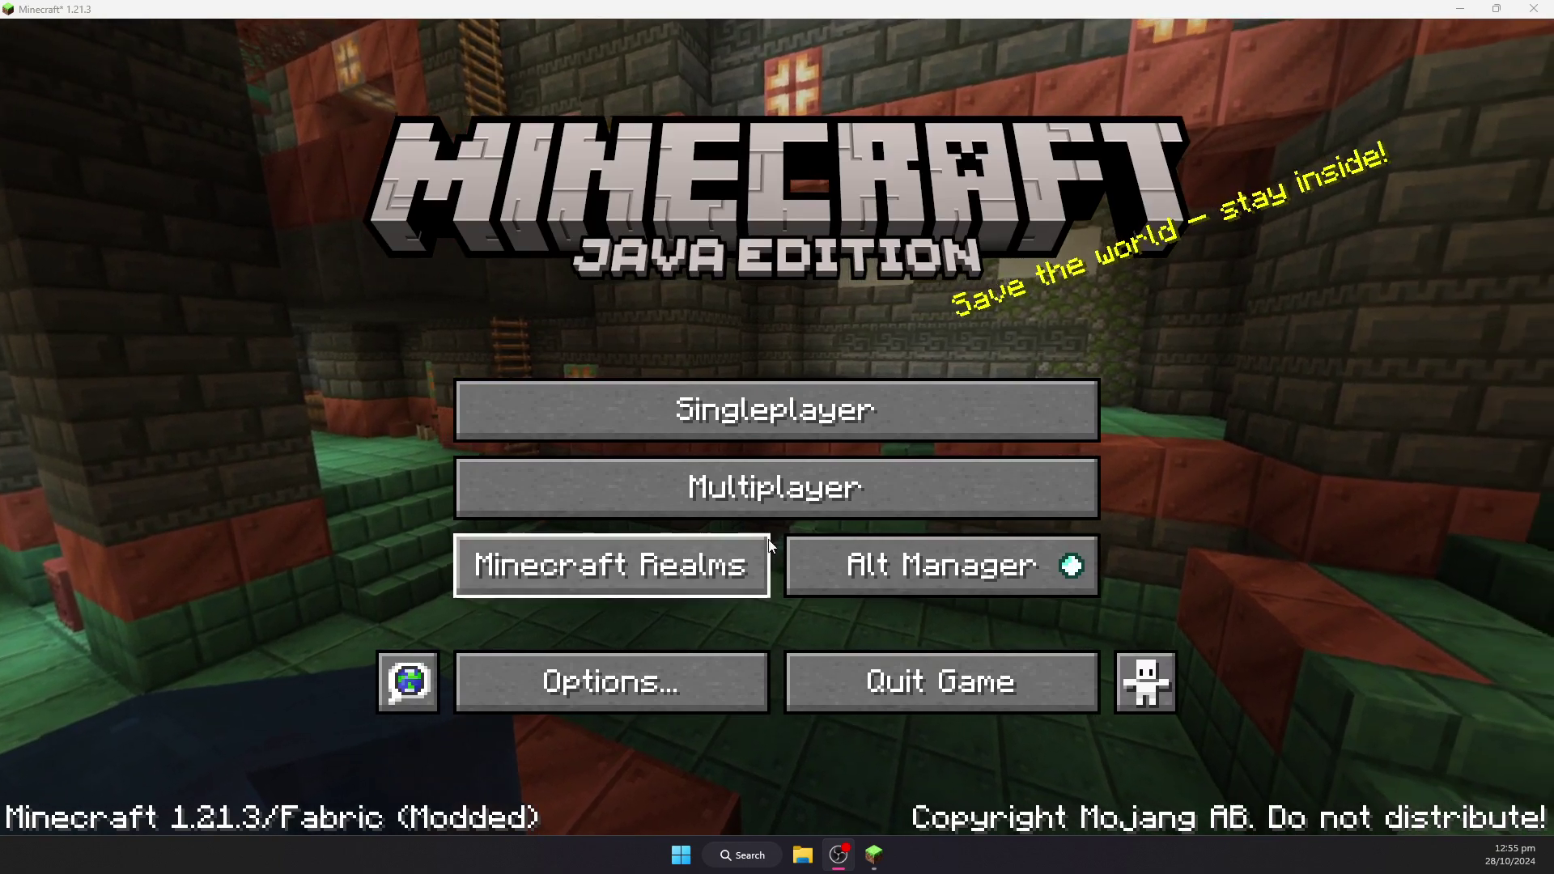
left_click(838, 416)
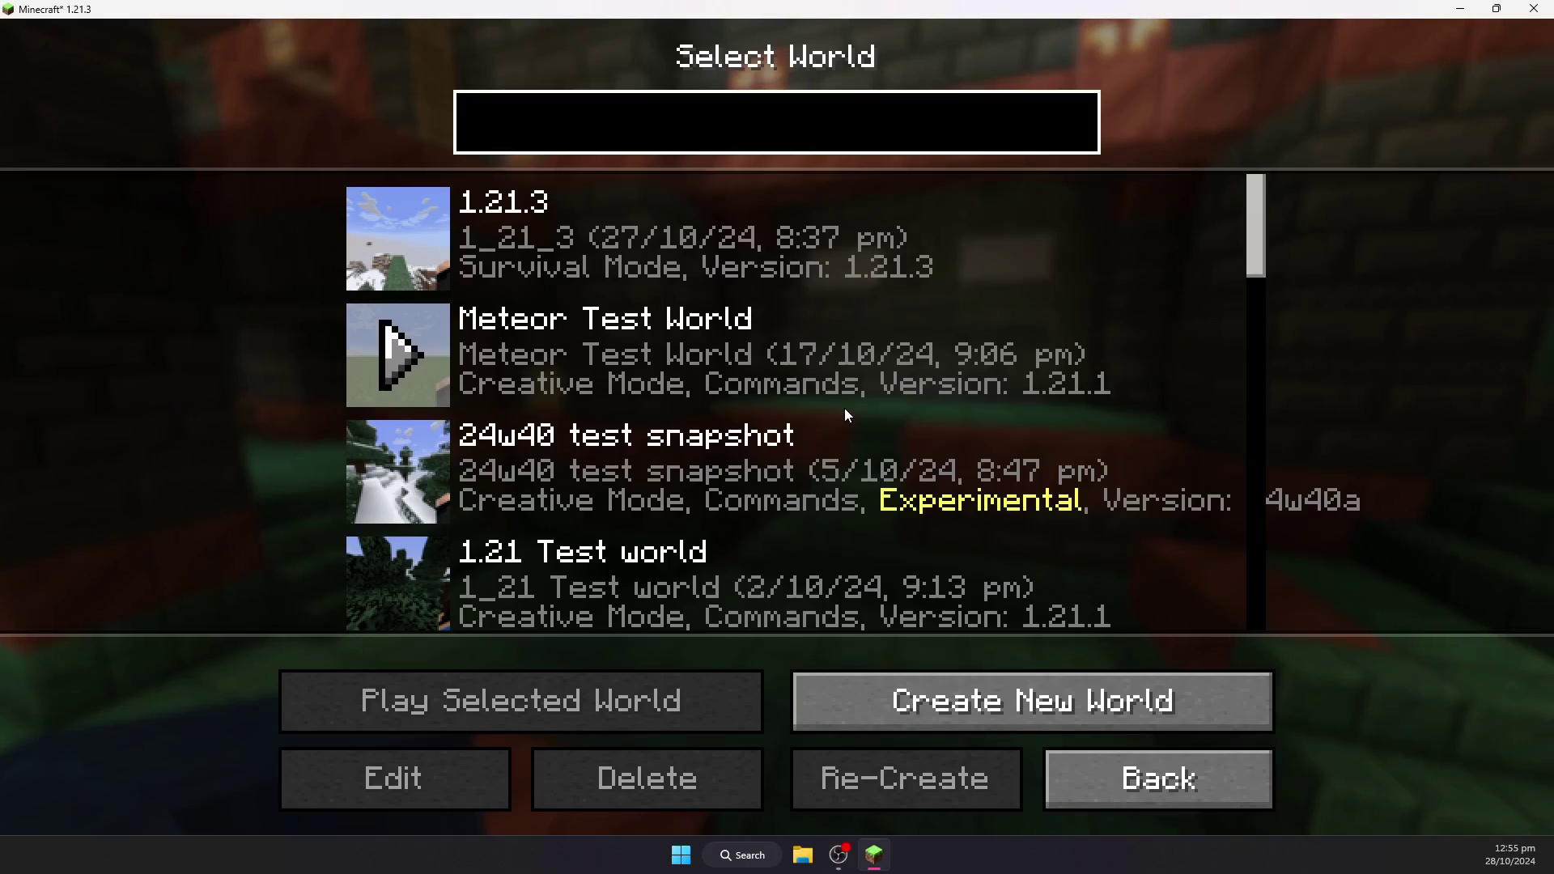
left_click(1013, 700)
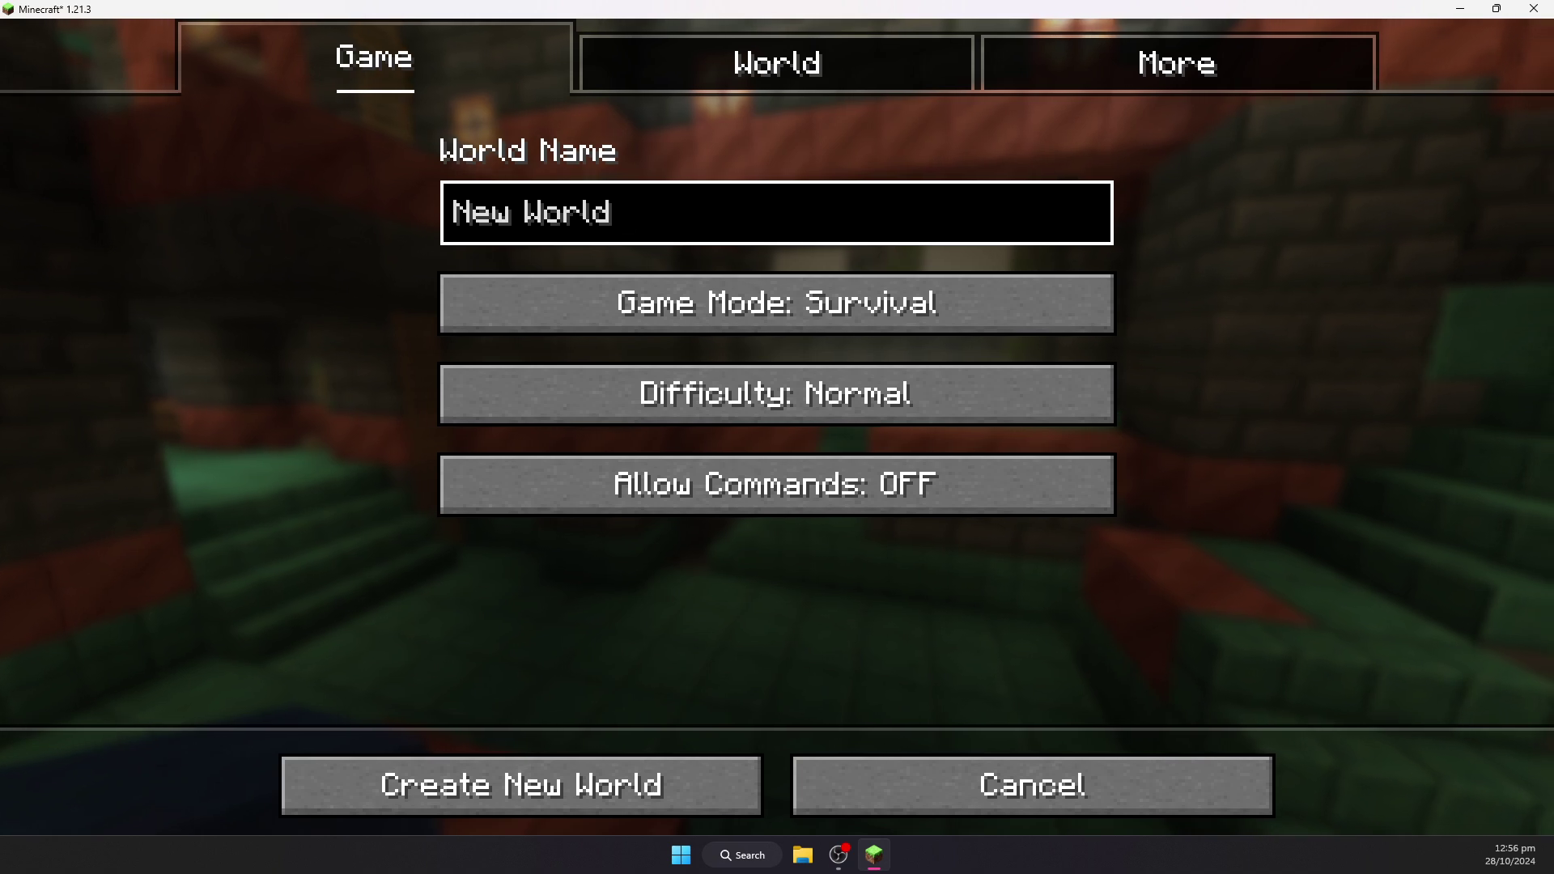
key("ctrl+a")
key("BackSpace")
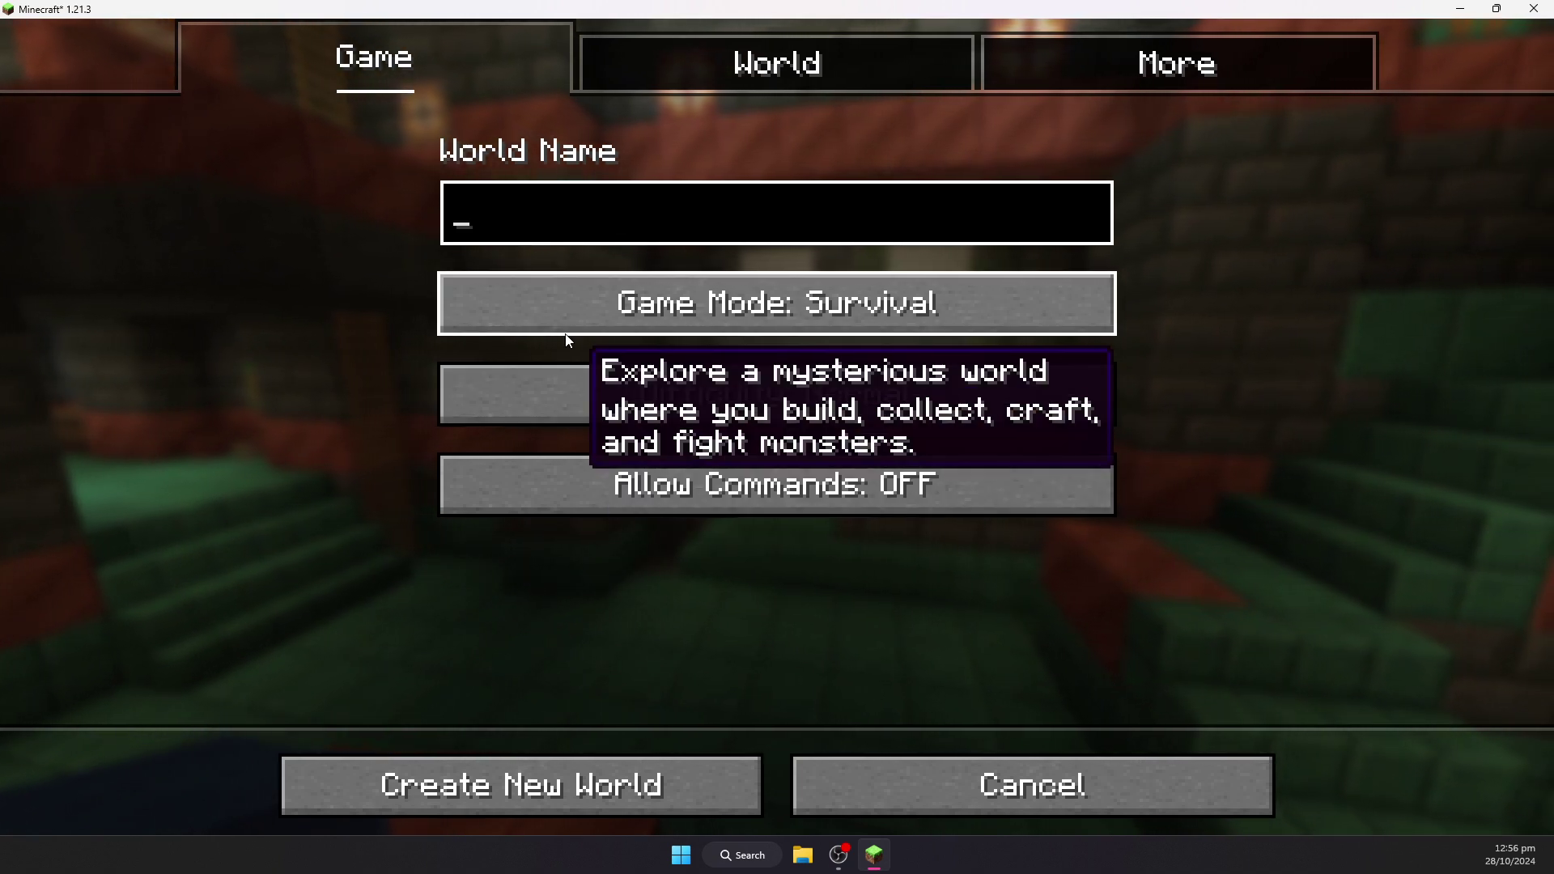
type("wurst test 1.21.3")
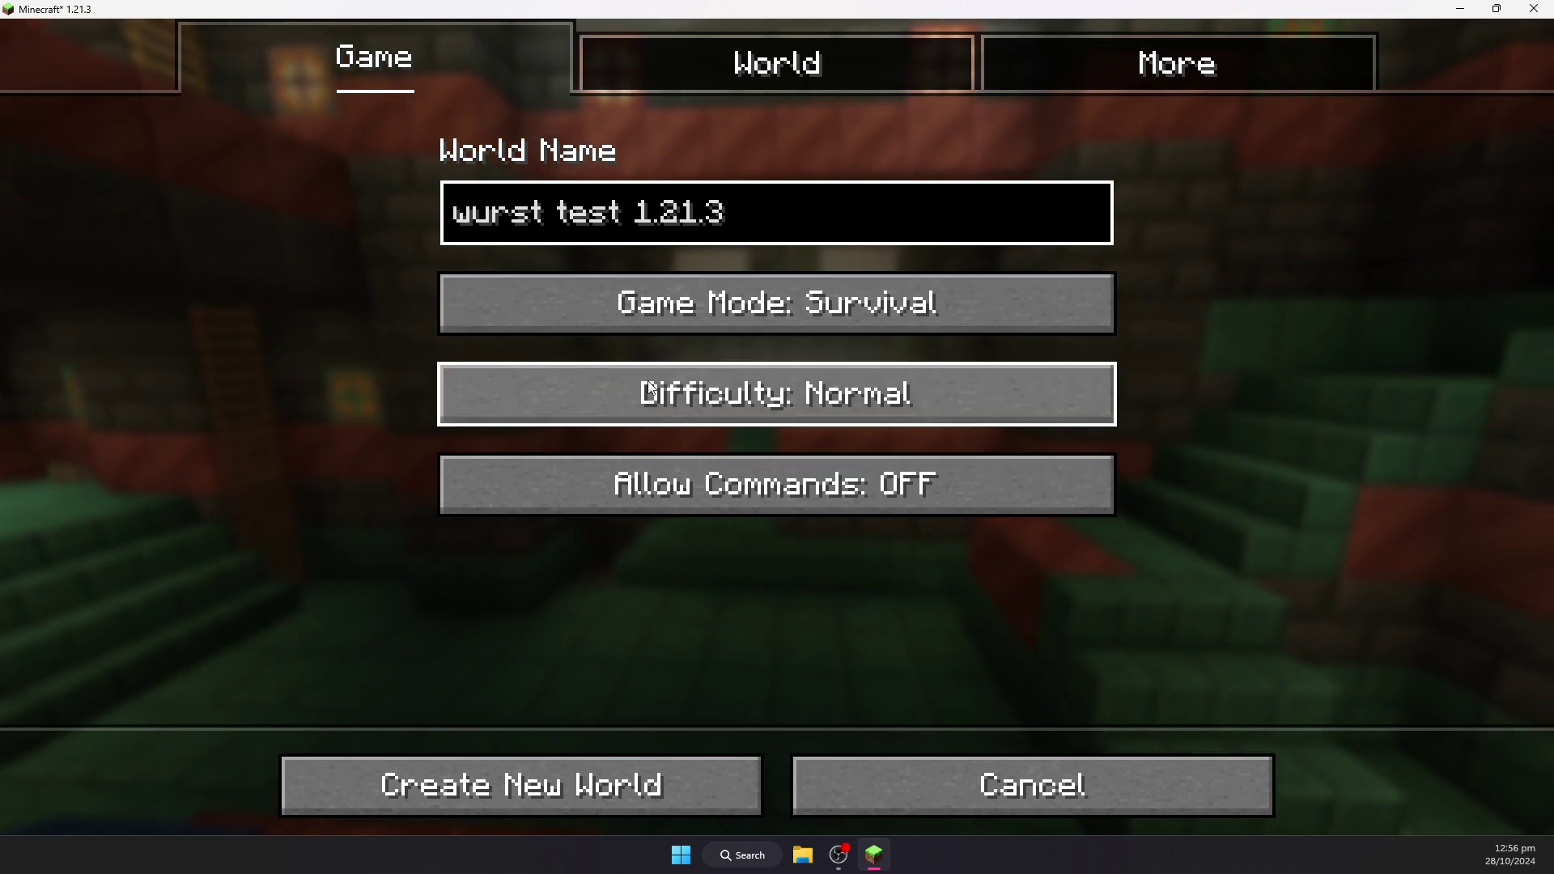
double_click(809, 295)
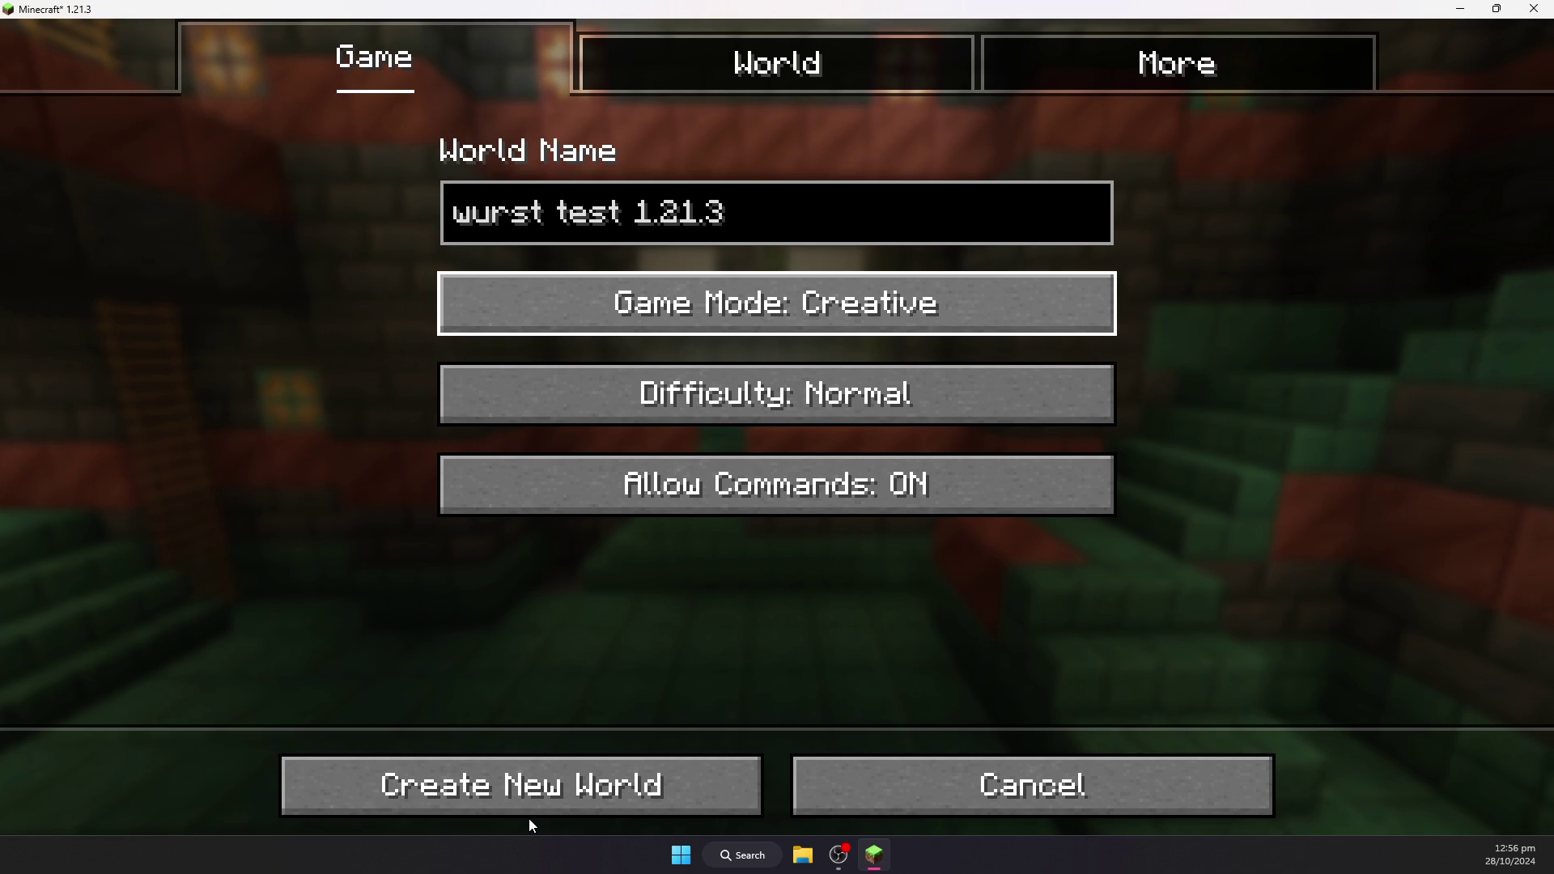
left_click(541, 799)
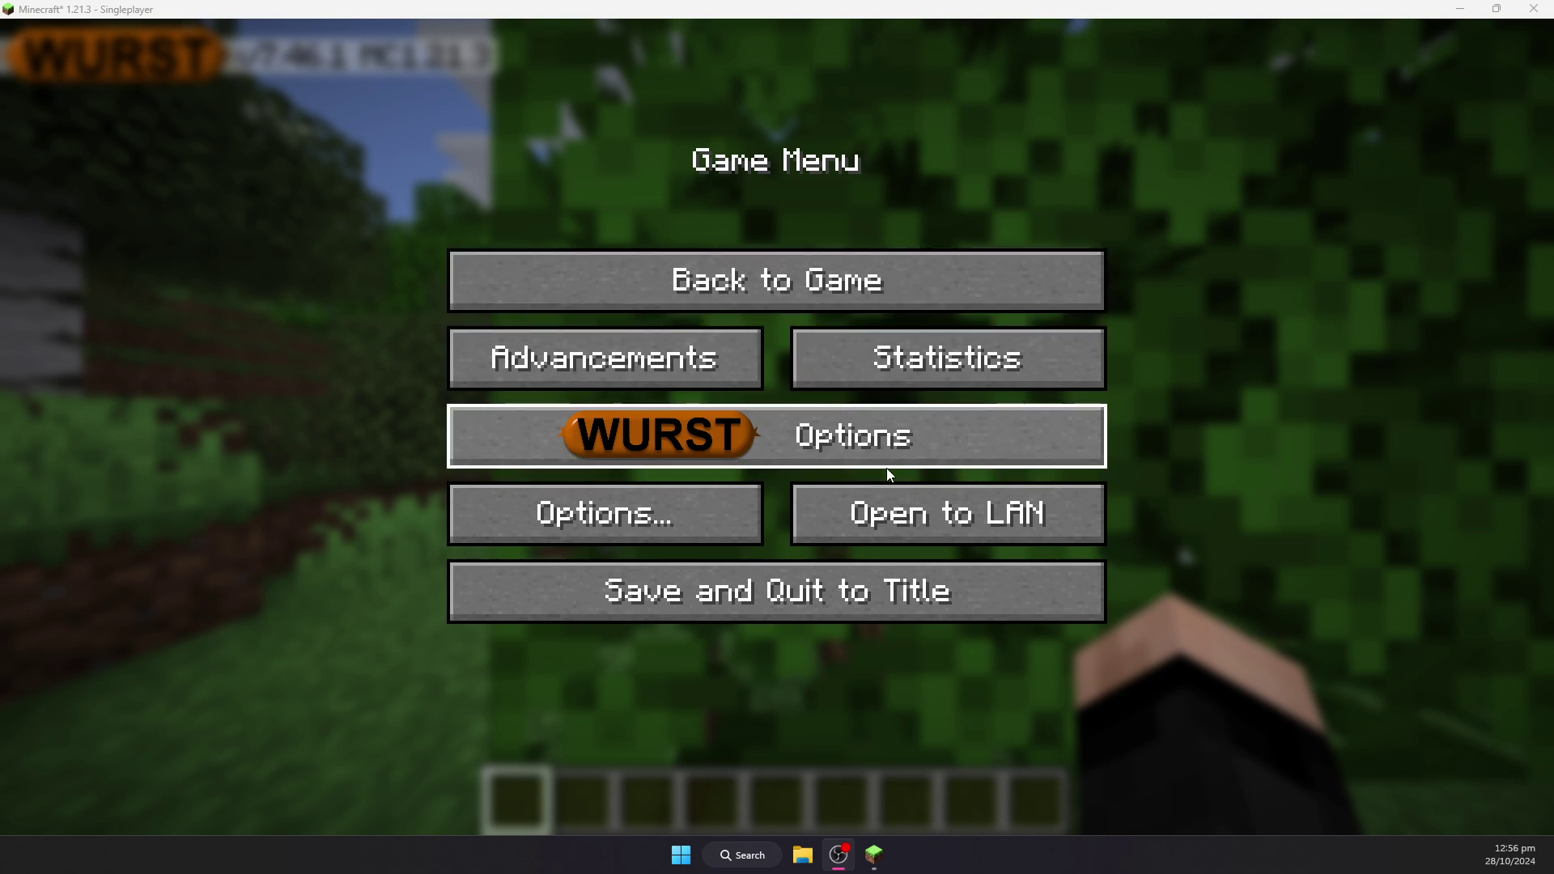
Step: Review the full list of Wurst keybinds in the Keybind Manager and return to the game
left_click(856, 444)
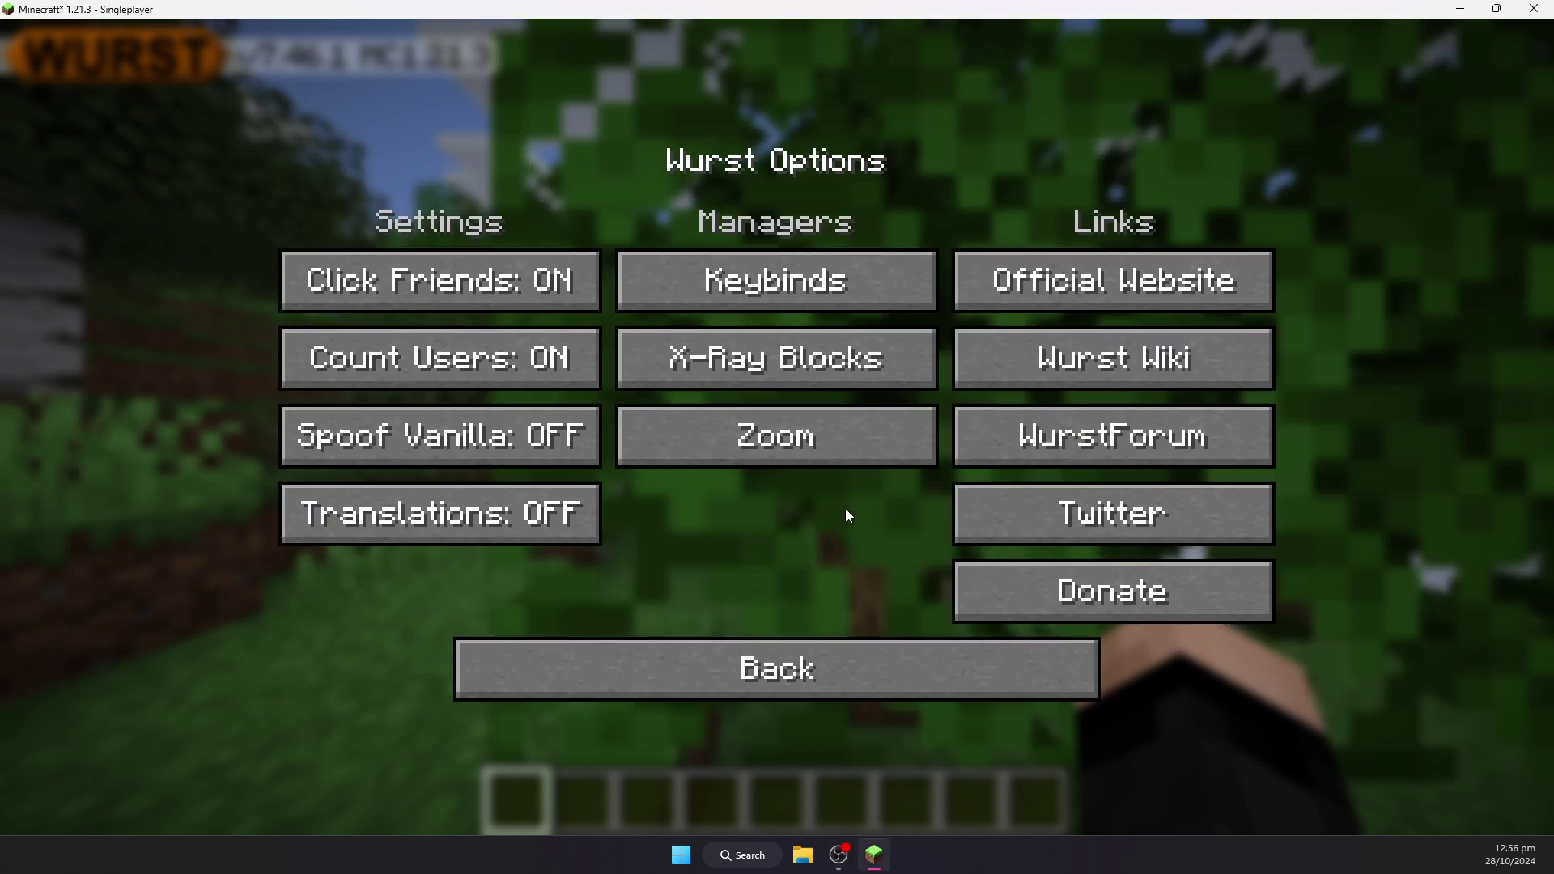
left_click(860, 291)
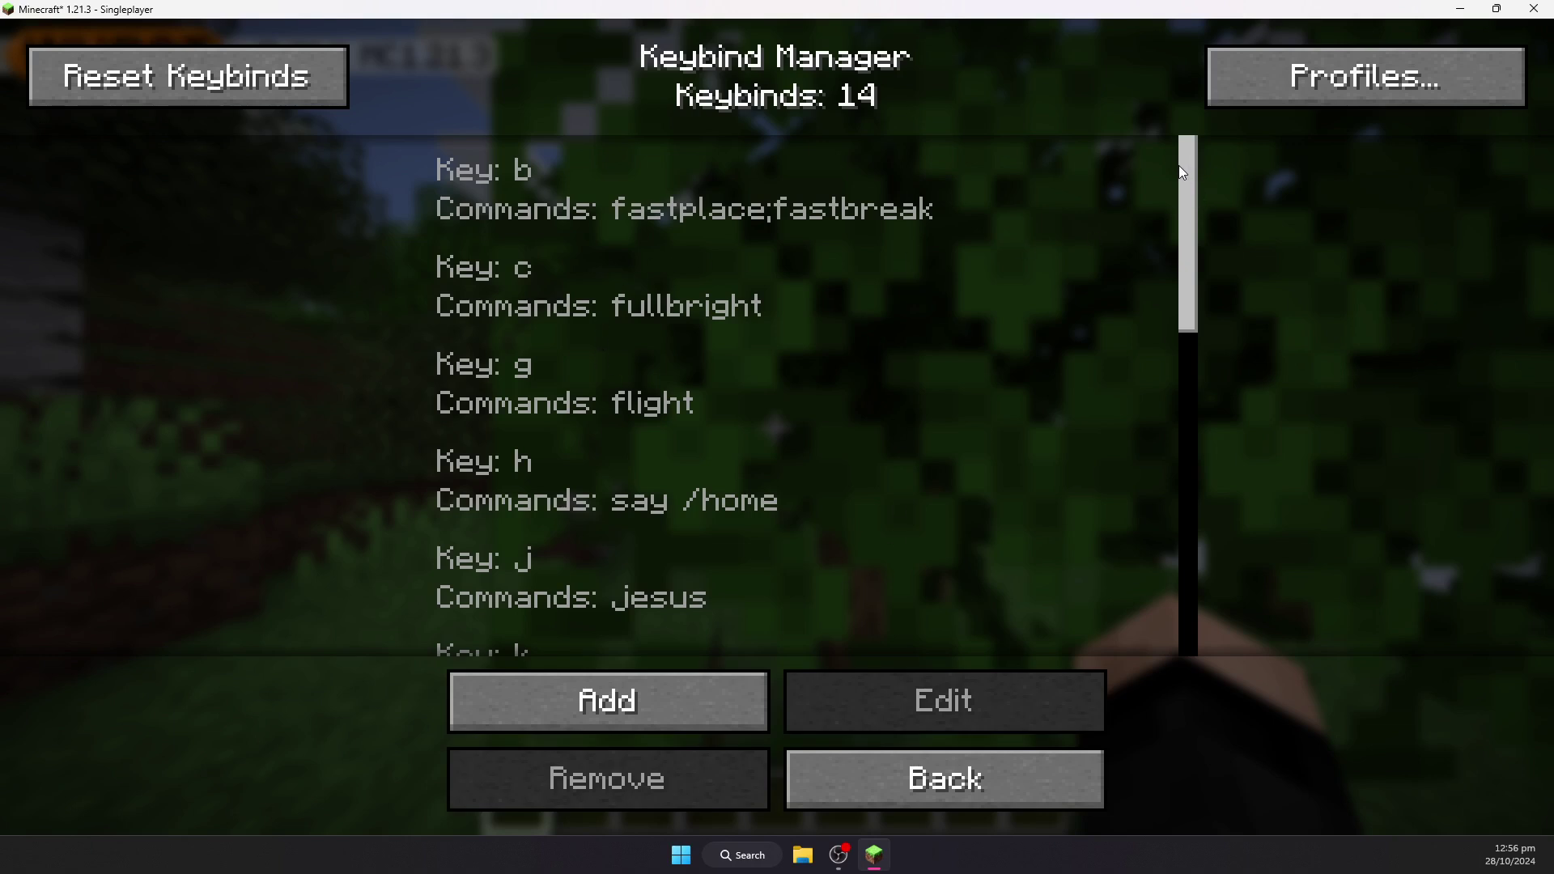
left_click_drag(1182, 170, 1169, 502)
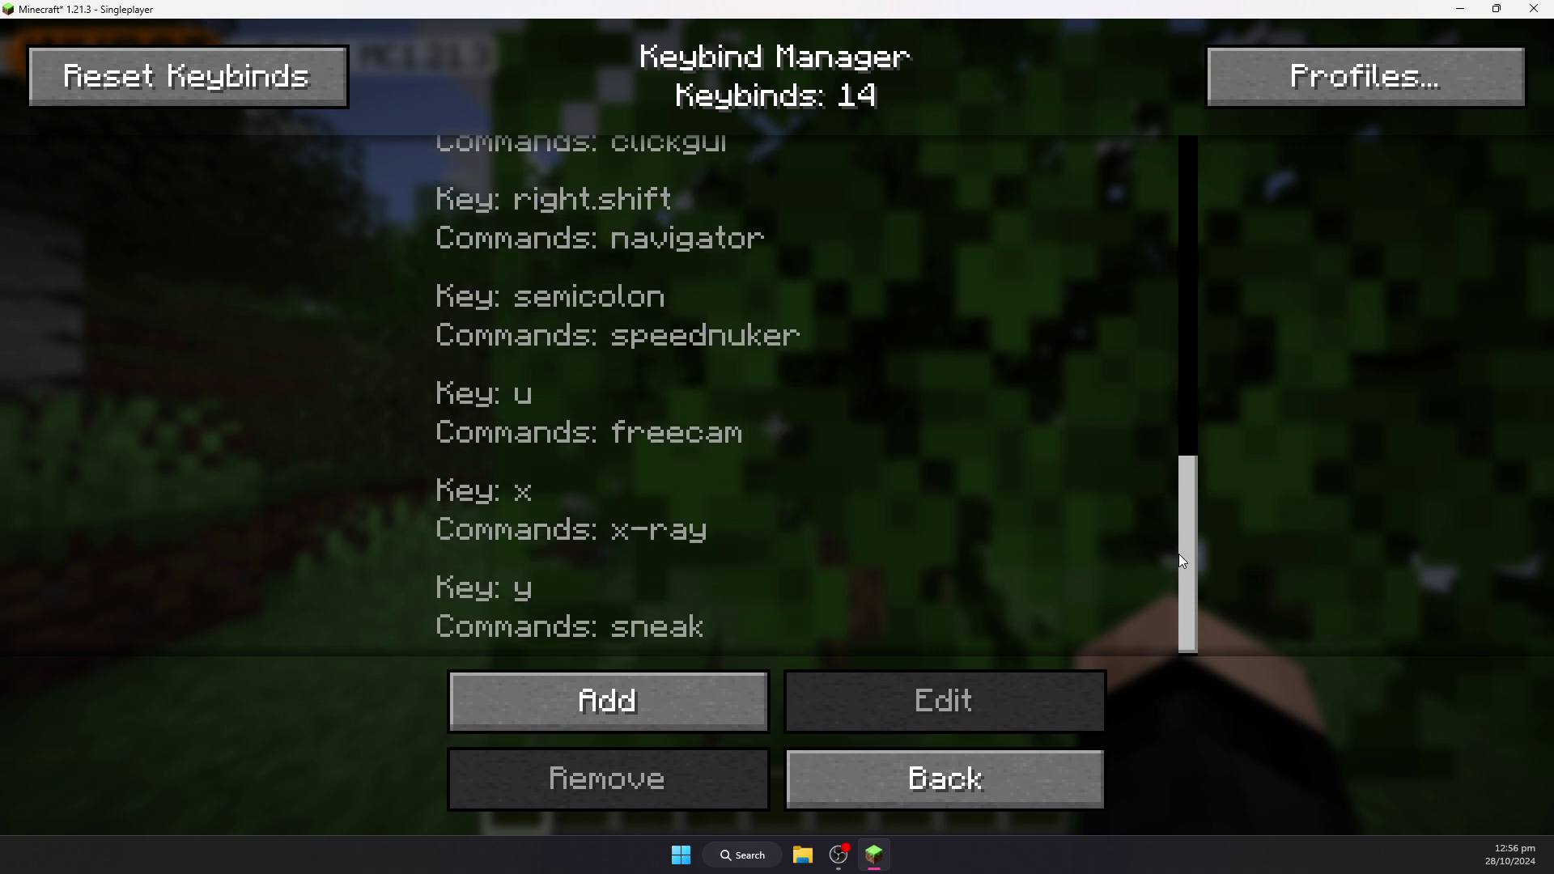
left_click_drag(1178, 559, 1195, 225)
left_click(992, 773)
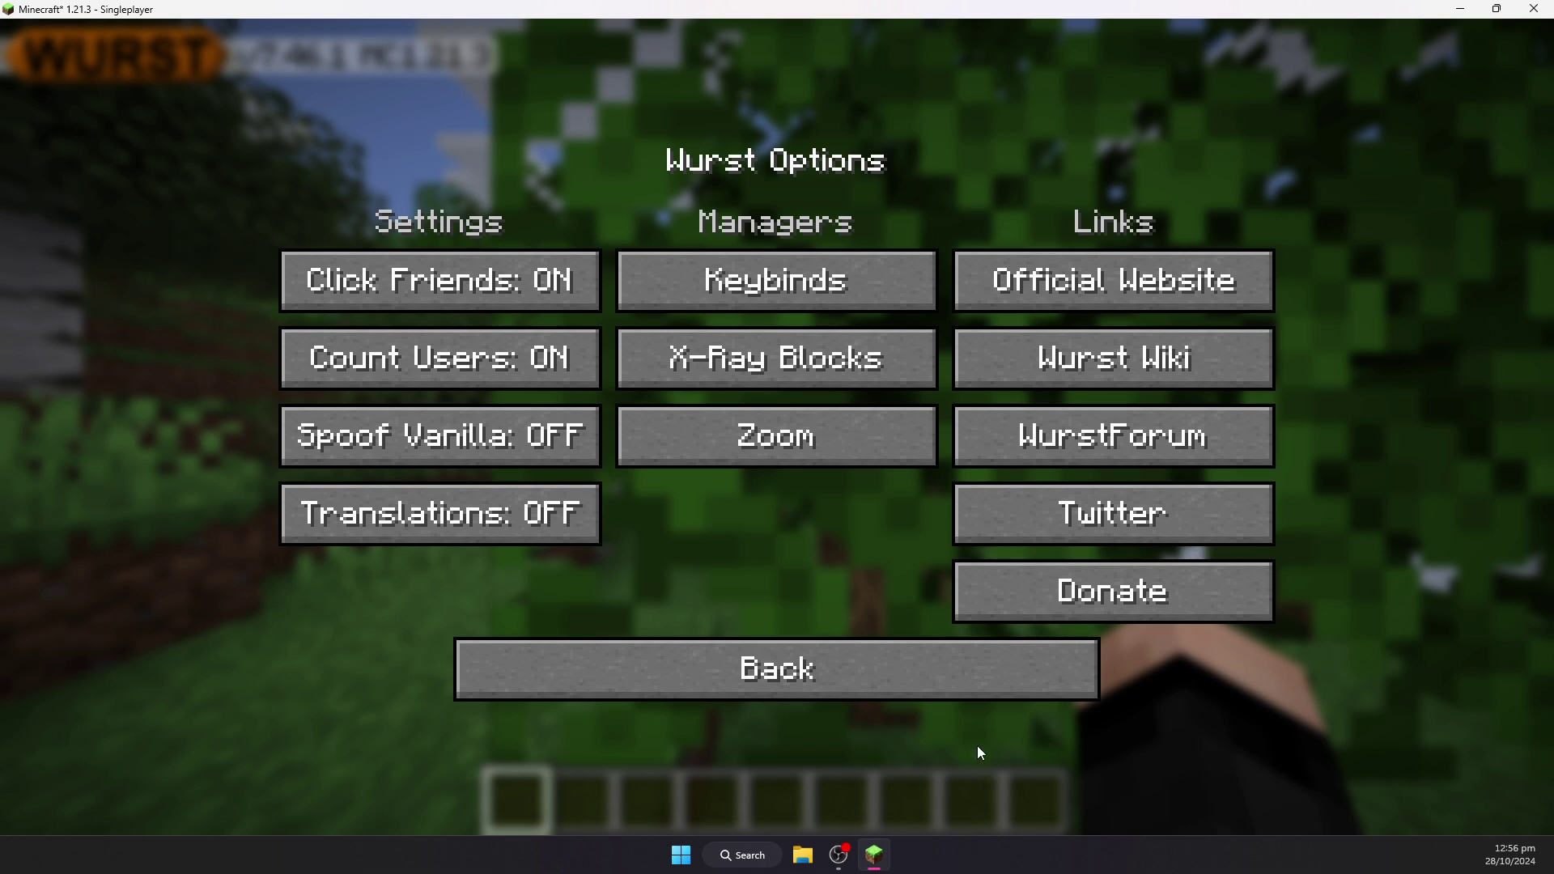
left_click(899, 671)
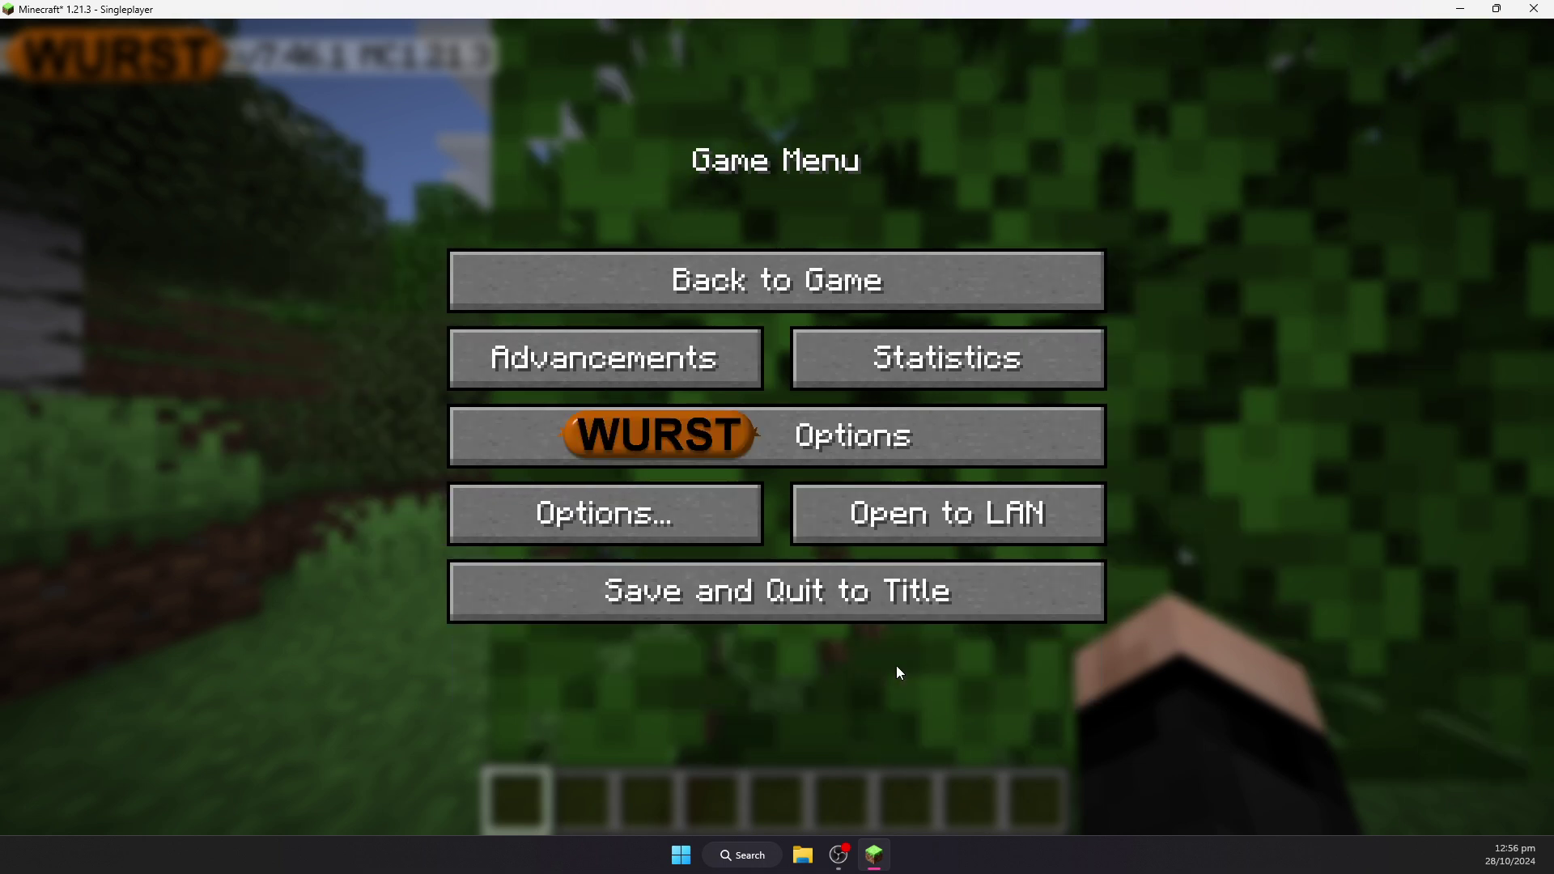
left_click(830, 284)
Step: Open the Wurst ClickGUI in the world and move the Blocks category window below UI Settings
key("s")
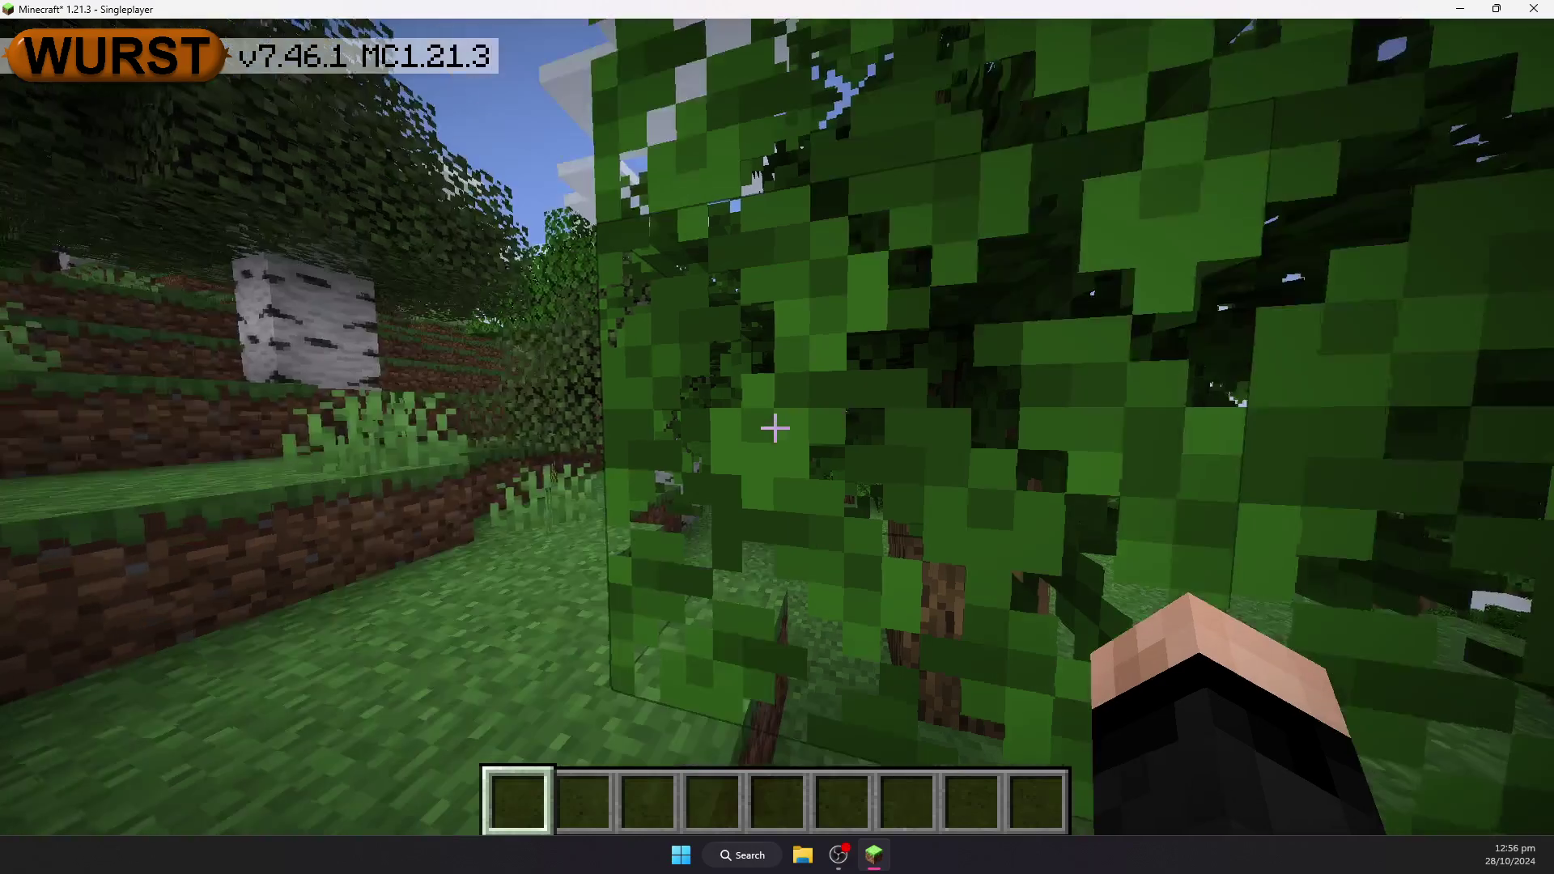
key("w")
key("Shift_R")
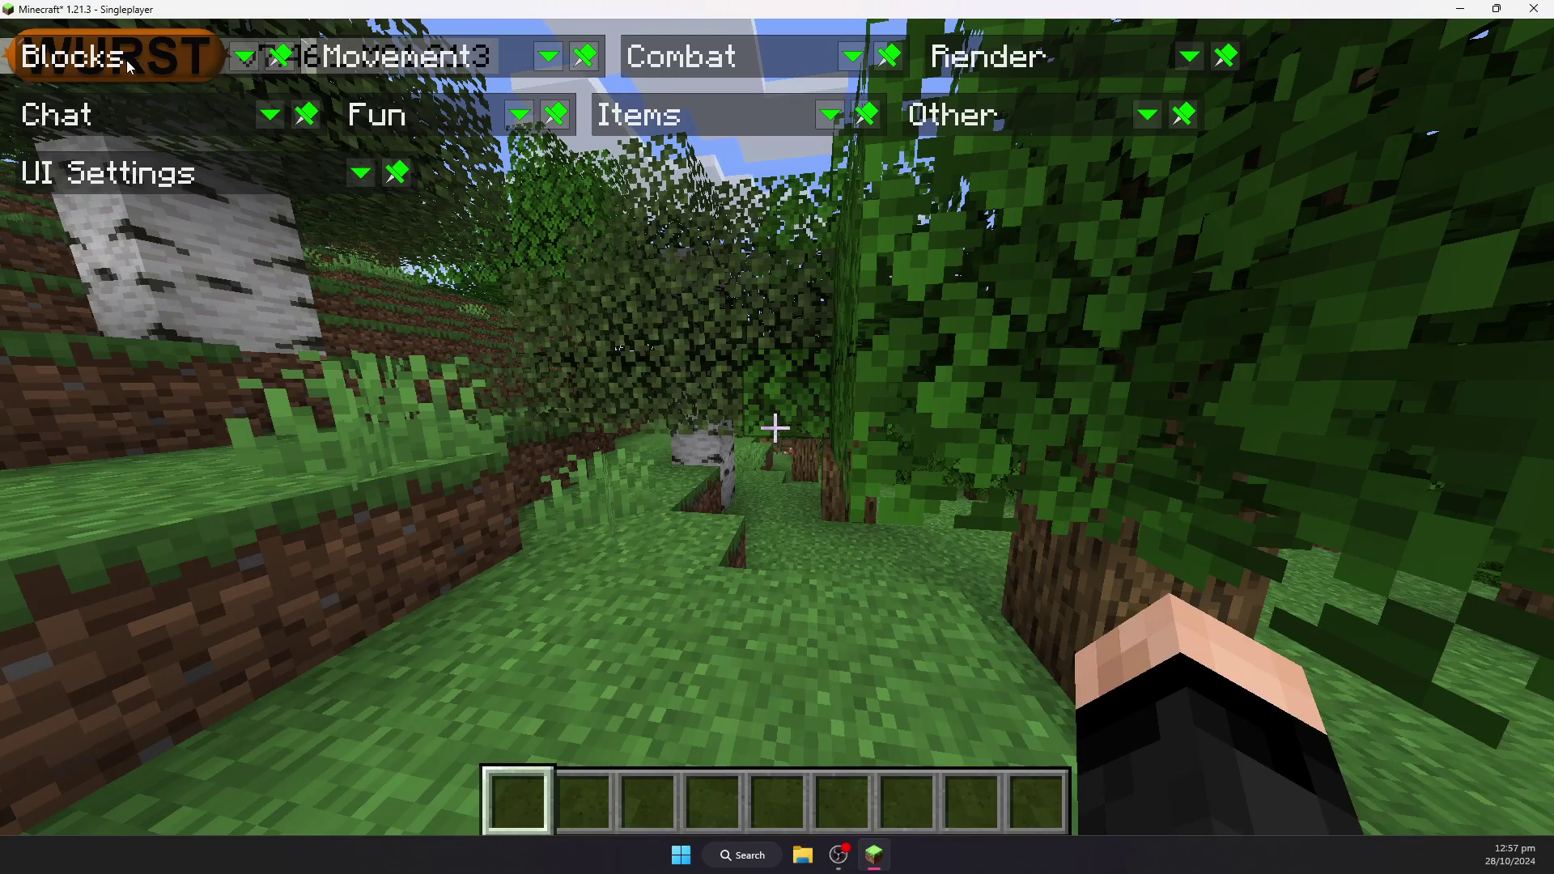
left_click_drag(126, 59, 183, 328)
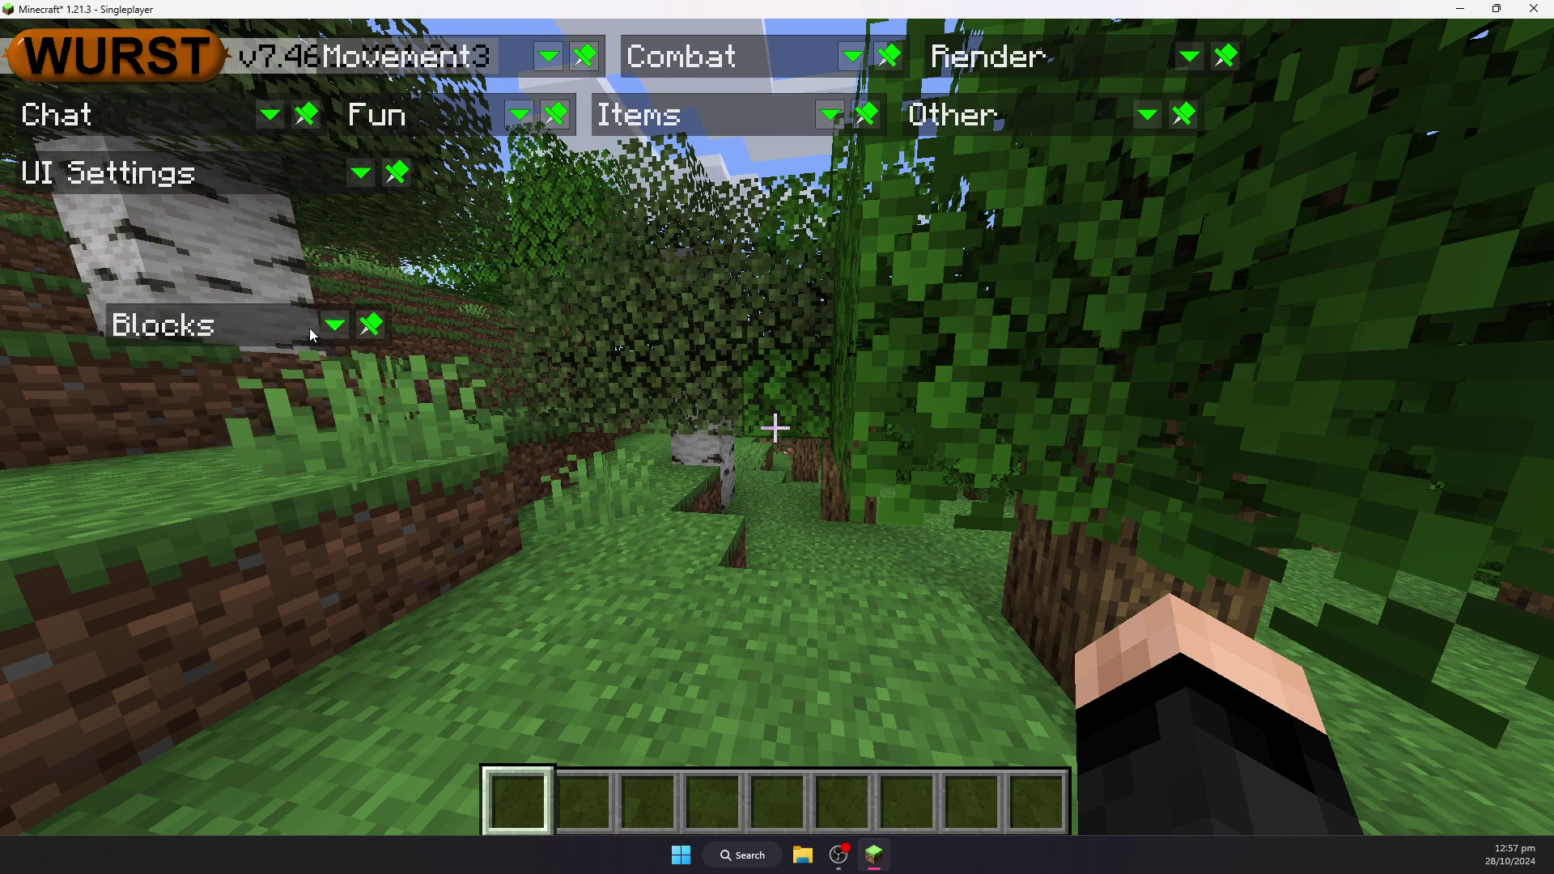
Step: Move and expand the Blocks category window, enable AirPlace, and return to the game
left_click_drag(227, 328, 374, 205)
left_click(396, 337)
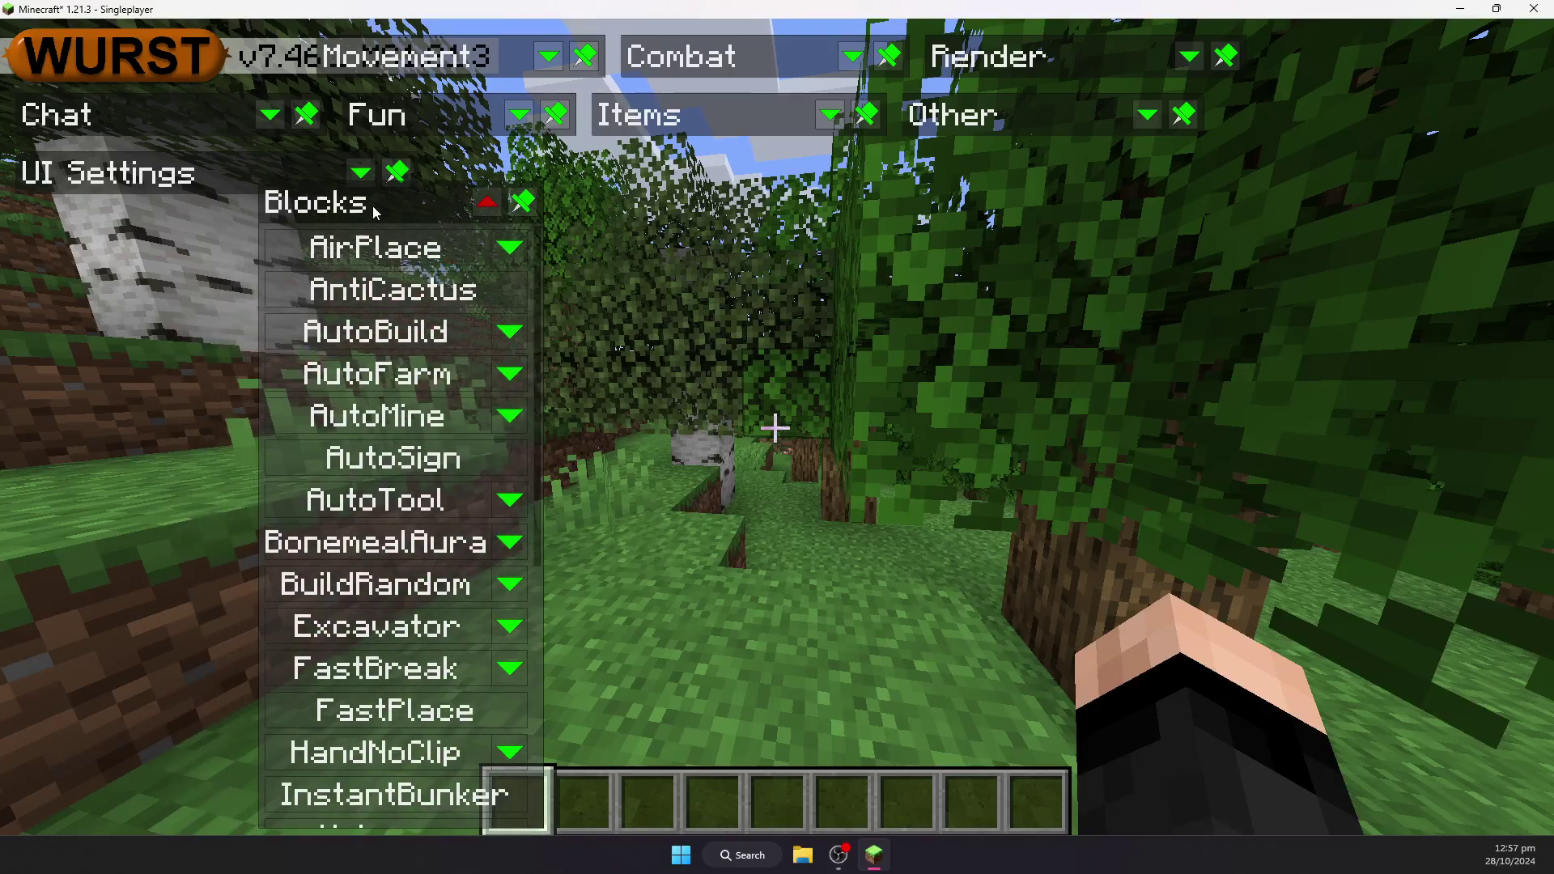
left_click(405, 257)
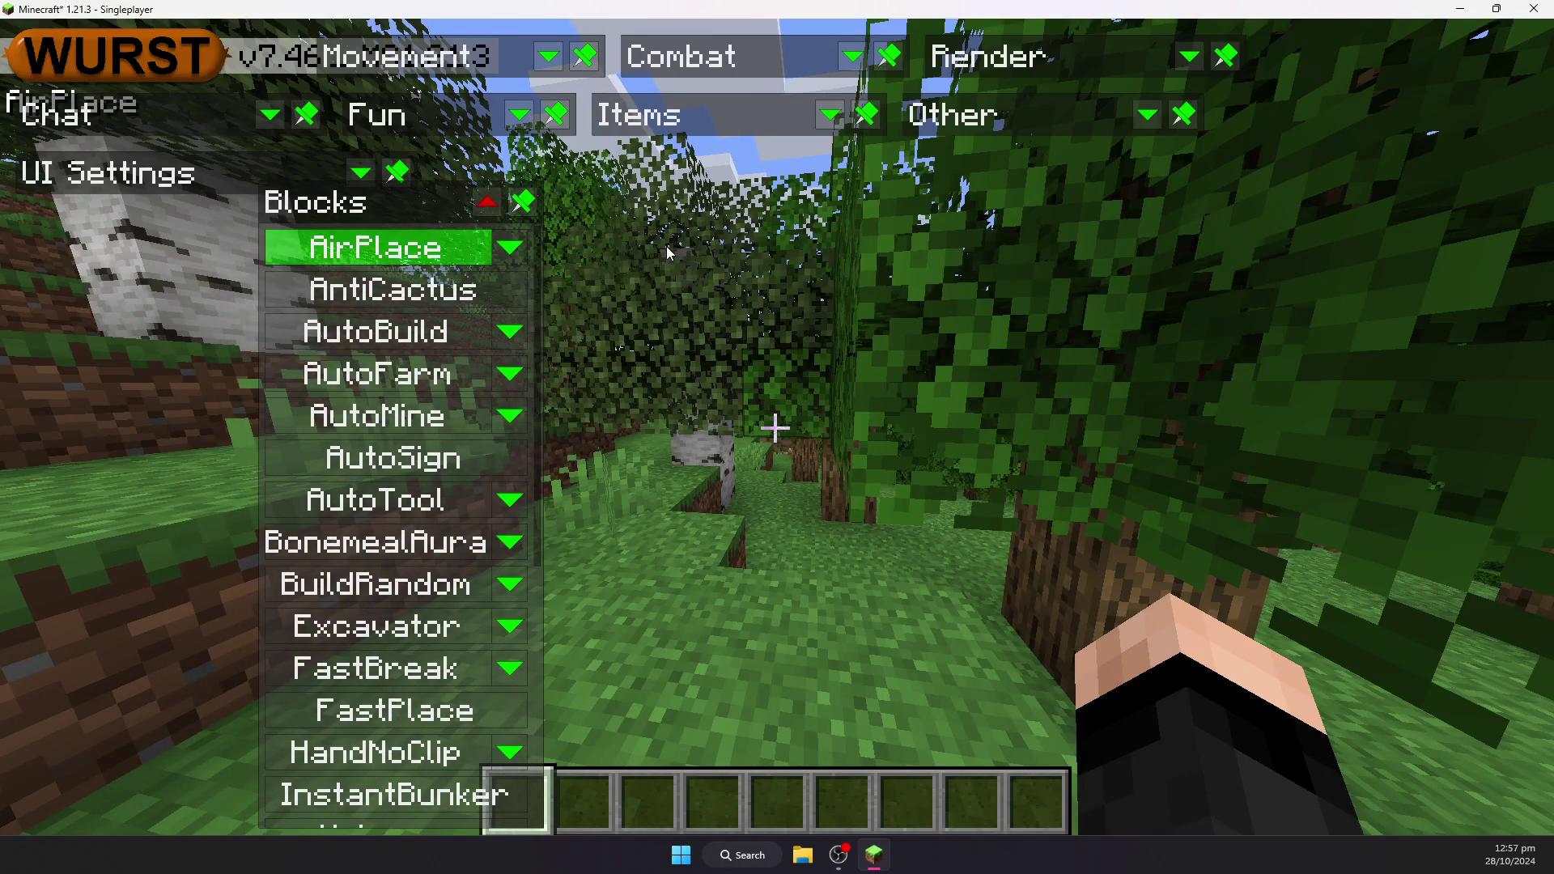
key("Escape")
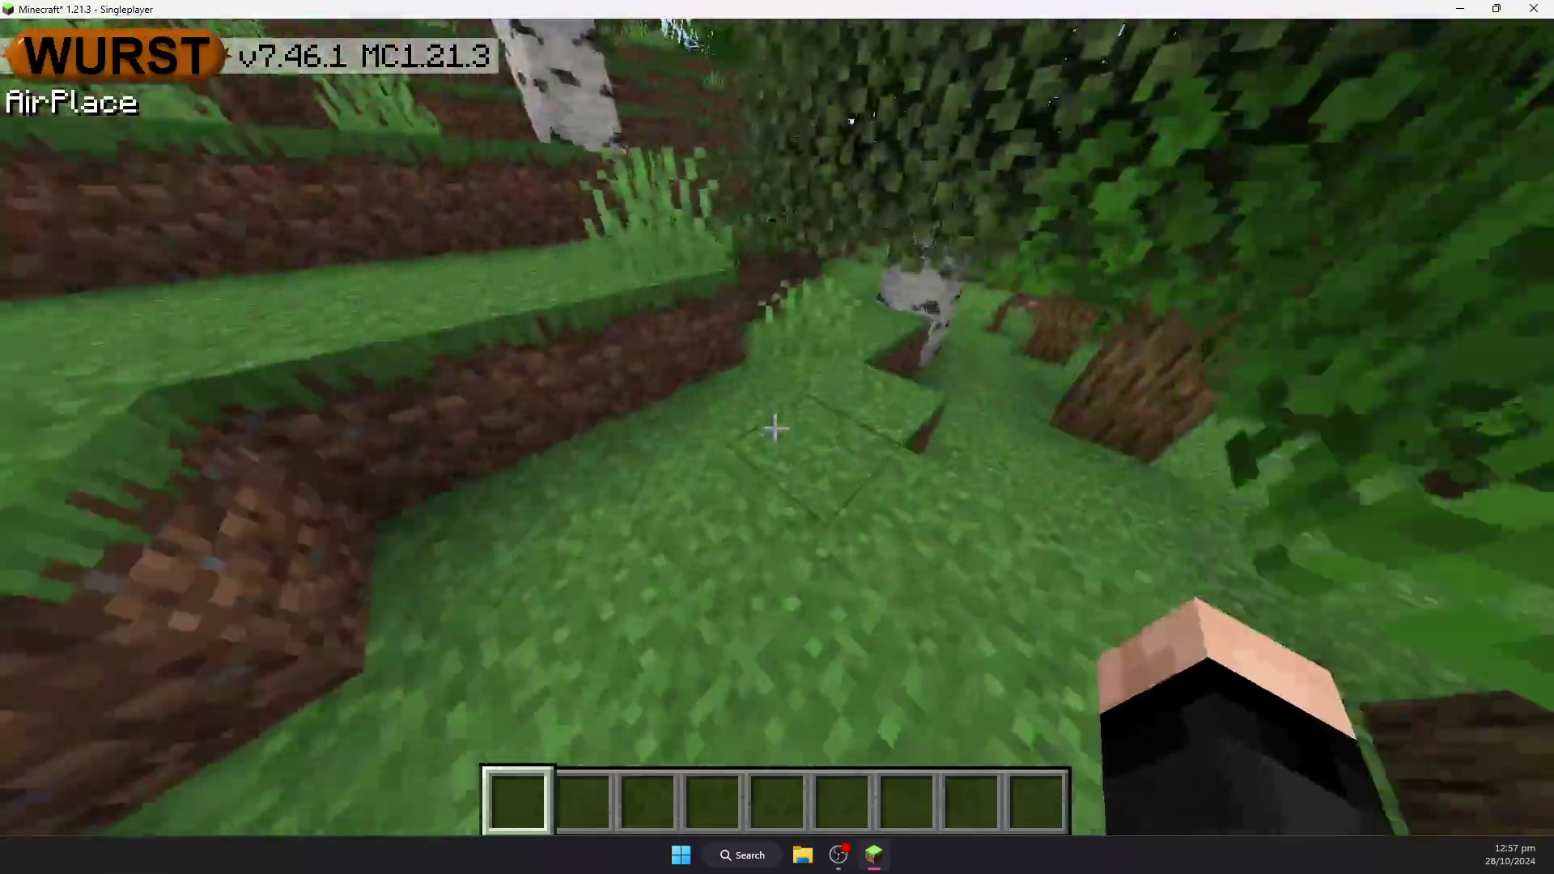
Step: Pick a grass block from the ground and place several of them floating in mid-air while flying up above the trees
middle_click(774, 428)
left_click(774, 429)
right_click(774, 429)
right_click(775, 429)
right_click(775, 429)
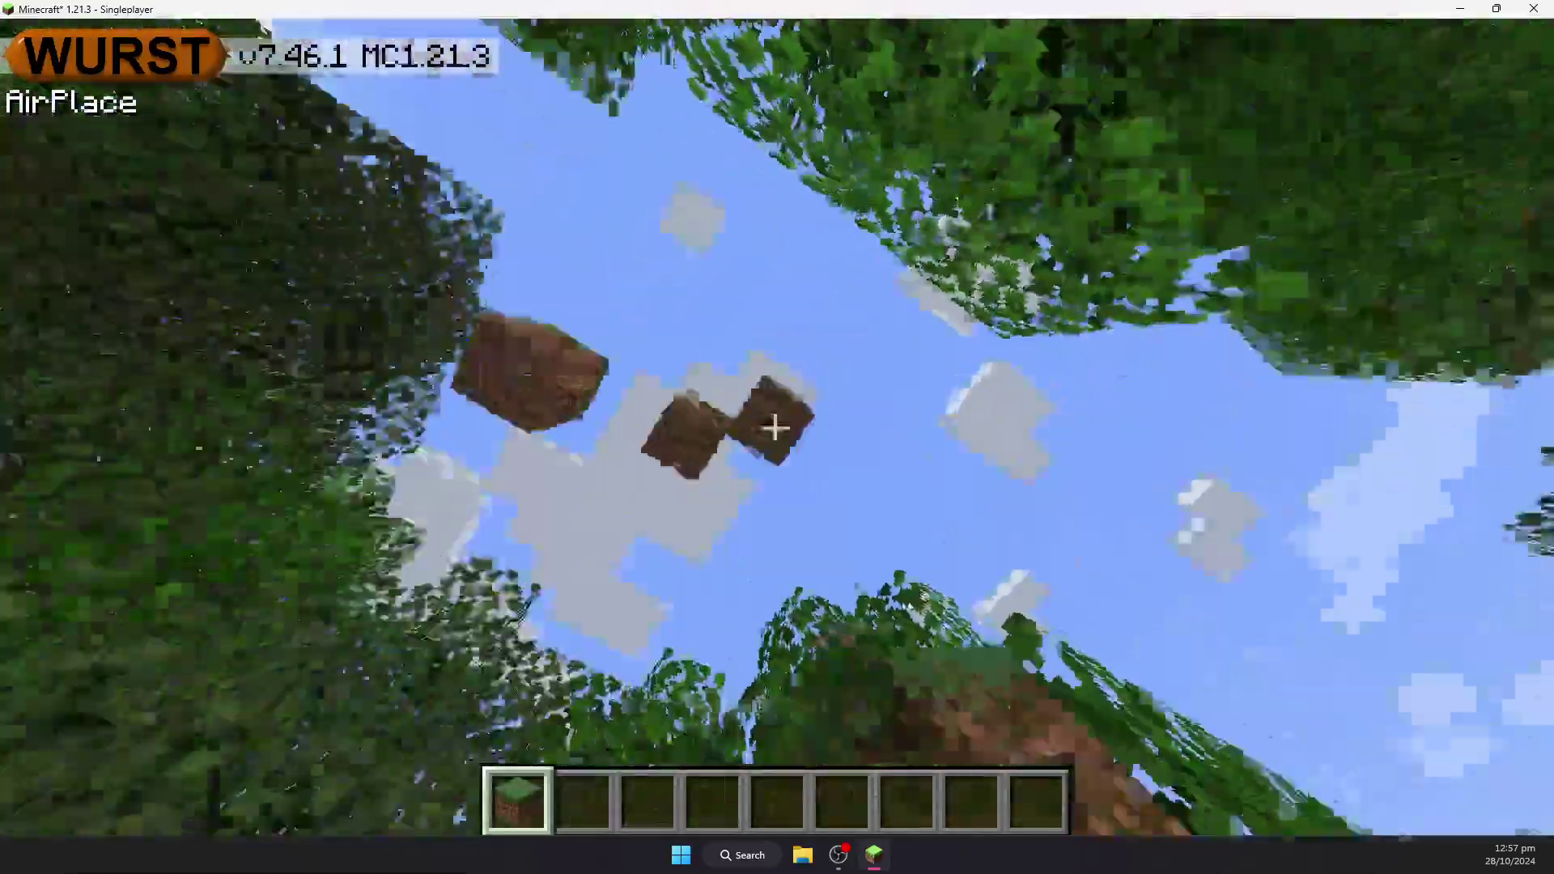
right_click(775, 429)
right_click(775, 429)
right_click(774, 428)
right_click(775, 428)
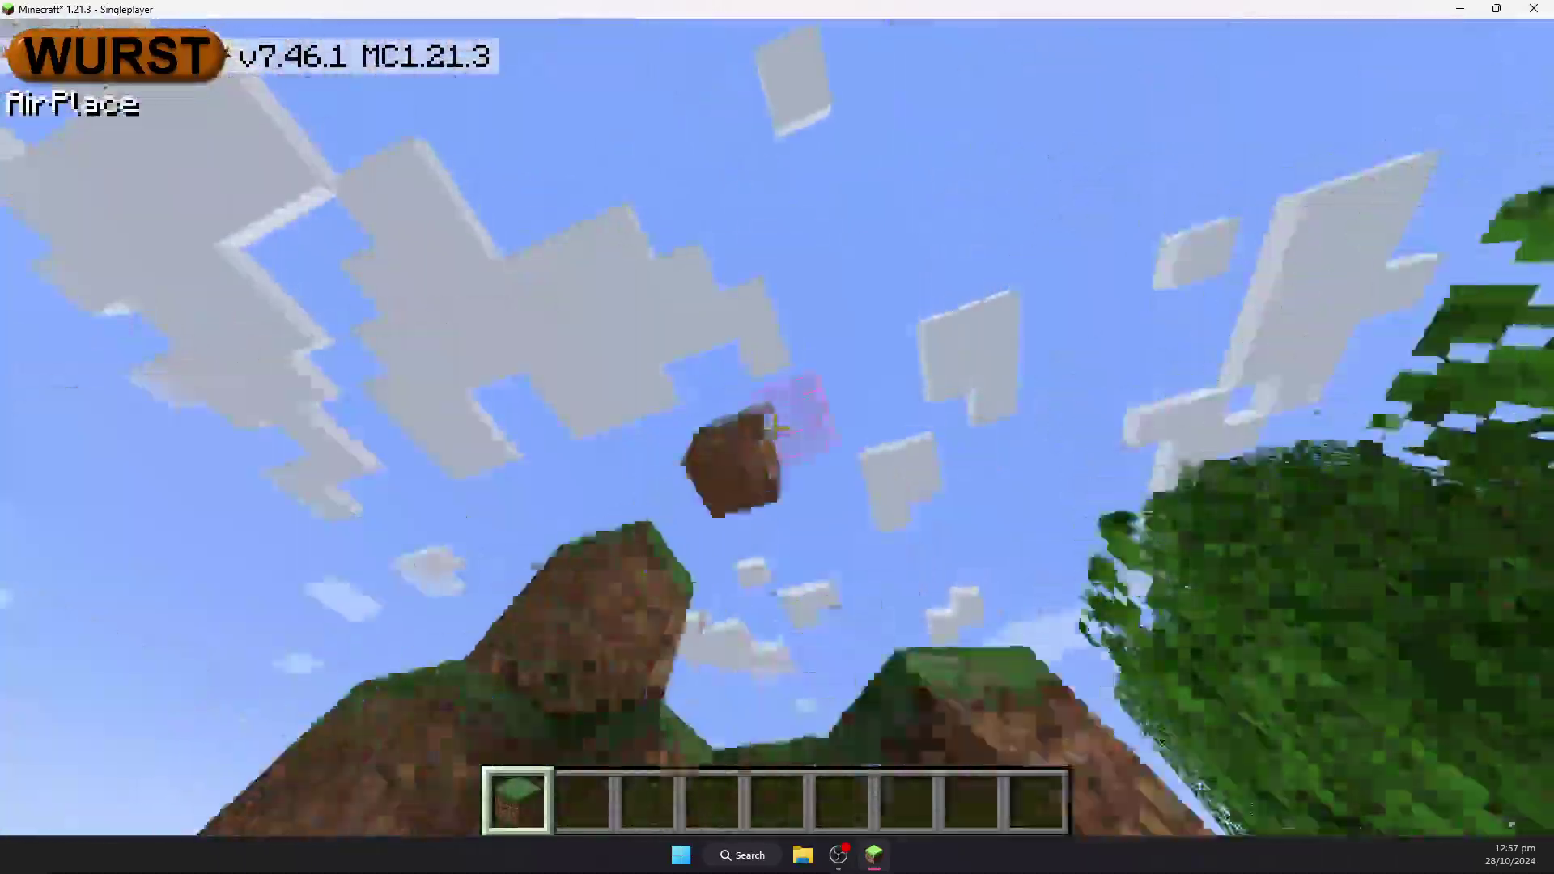
right_click(775, 428)
key("space")
right_click(774, 428)
right_click(775, 429)
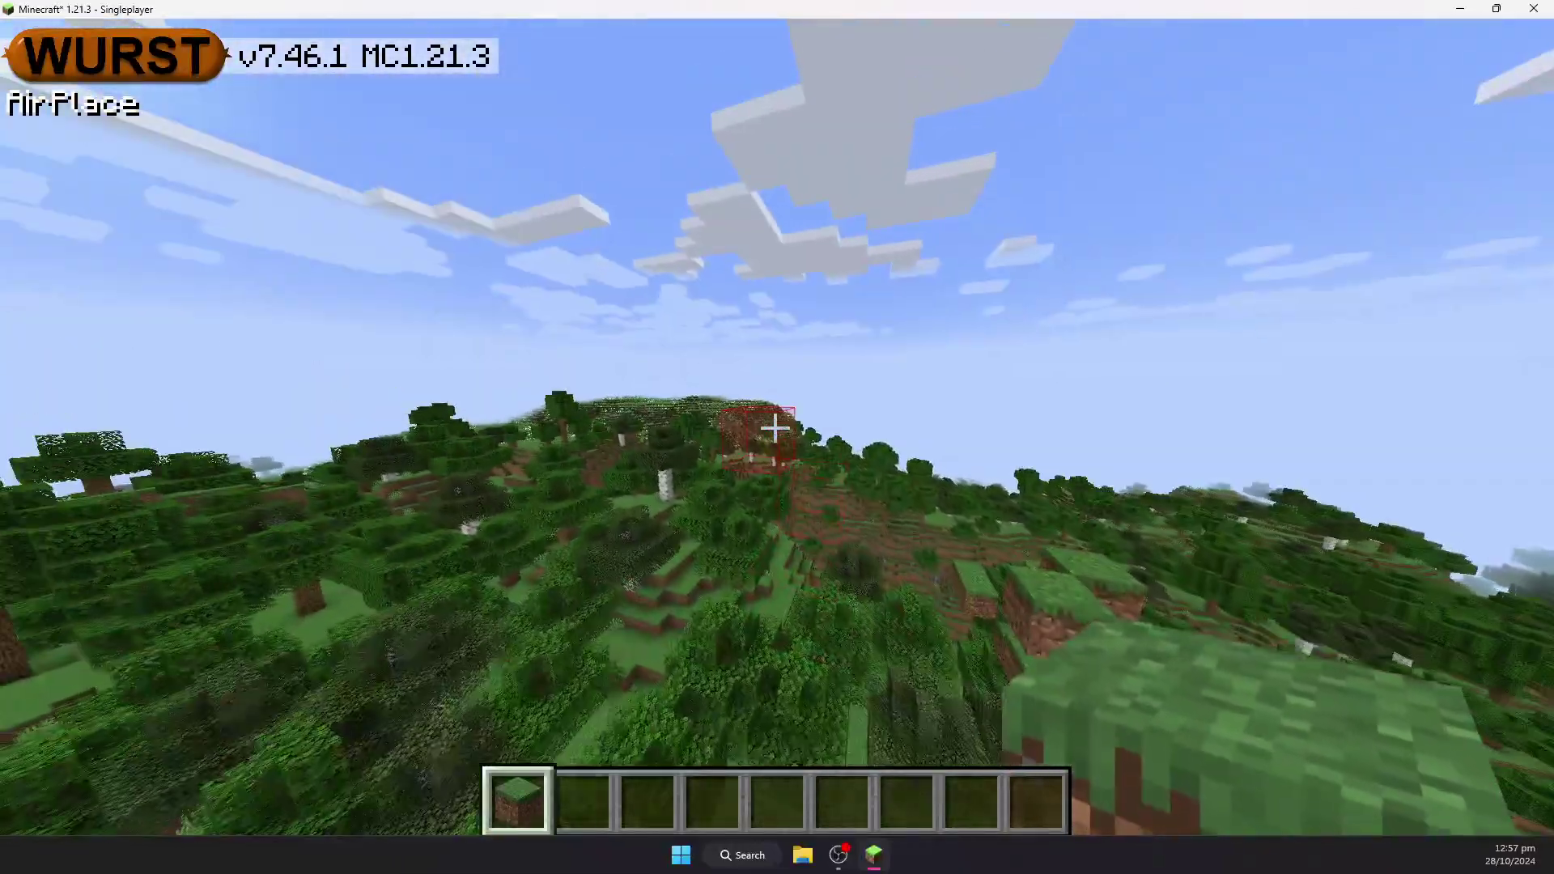
Step: Reopen the ClickGUI, collapse the Blocks window and move it beside UI Settings
key("Shift_R")
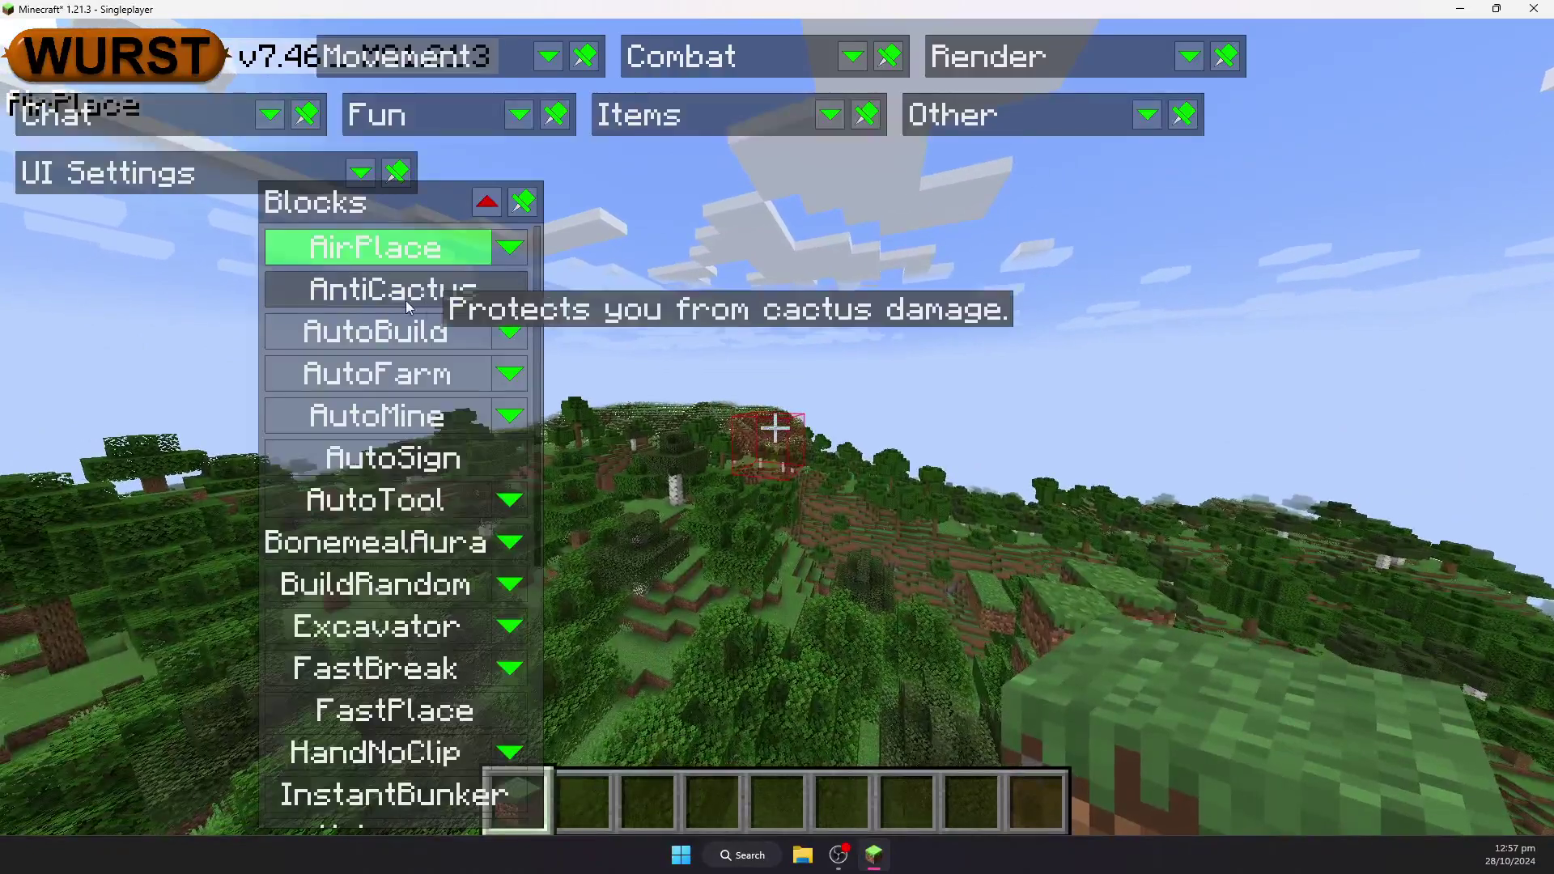
left_click(480, 201)
left_click_drag(512, 198, 583, 161)
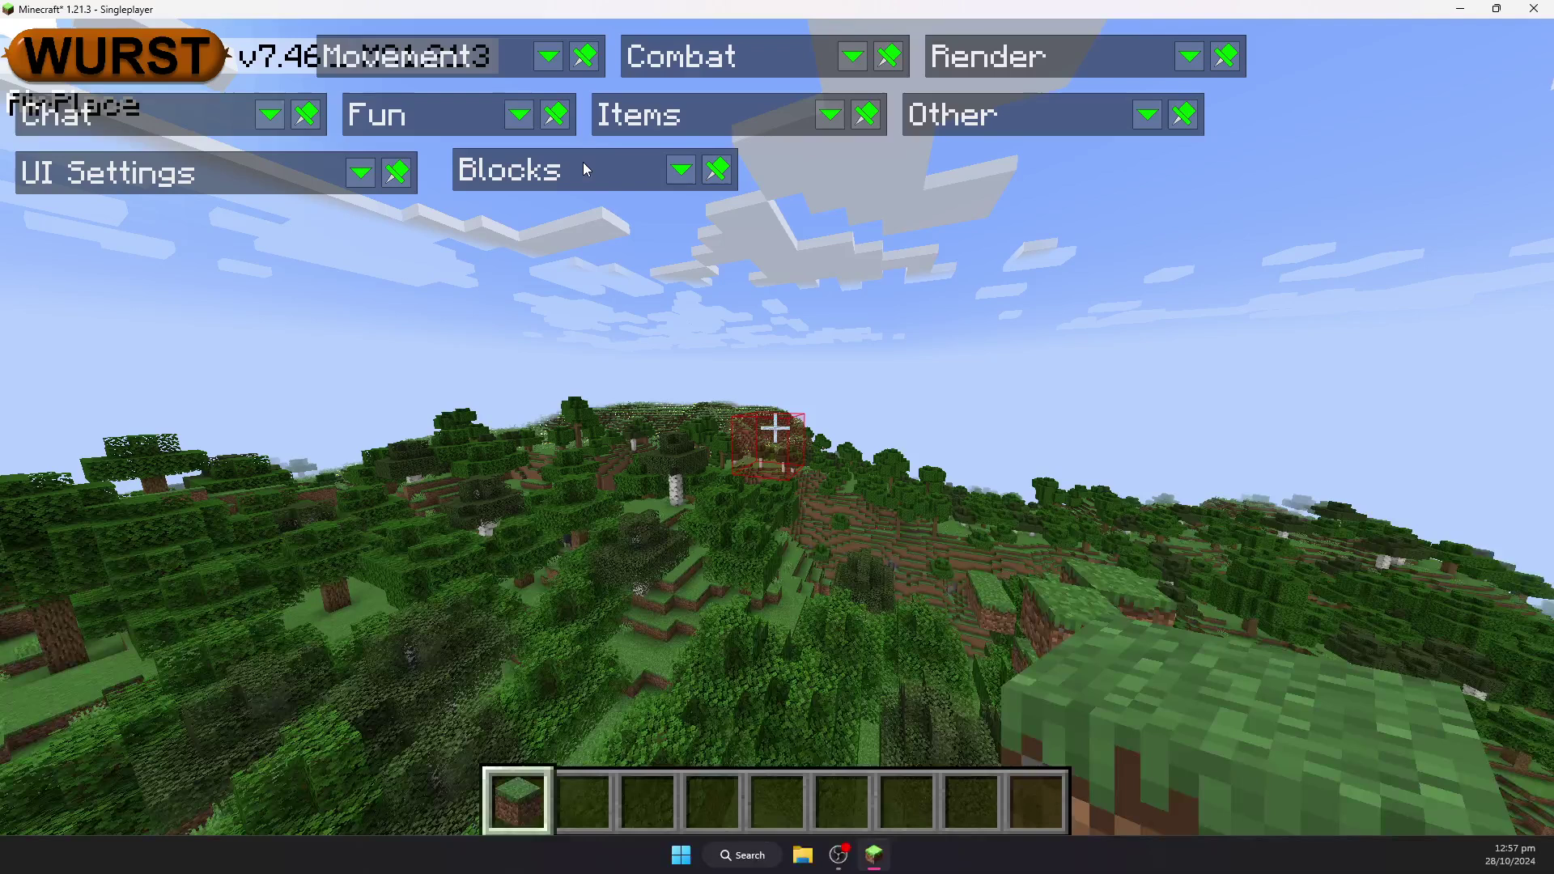
Step: Move the UI Settings window to the open area beyond Blocks, expand it and open the WurstLogo settings
left_click_drag(212, 156, 1268, 220)
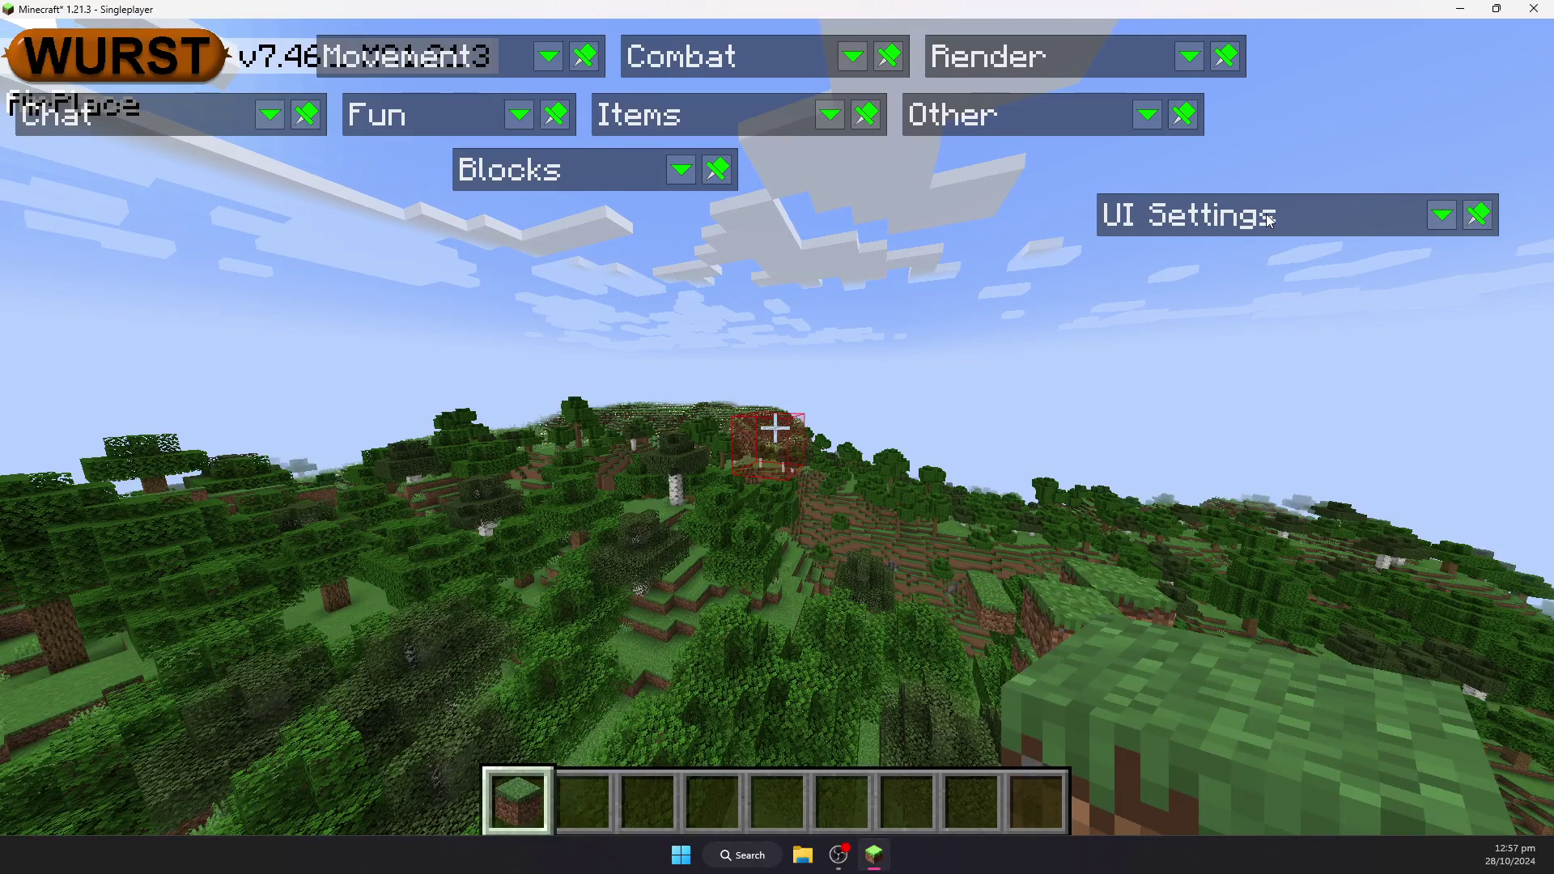
left_click(1442, 216)
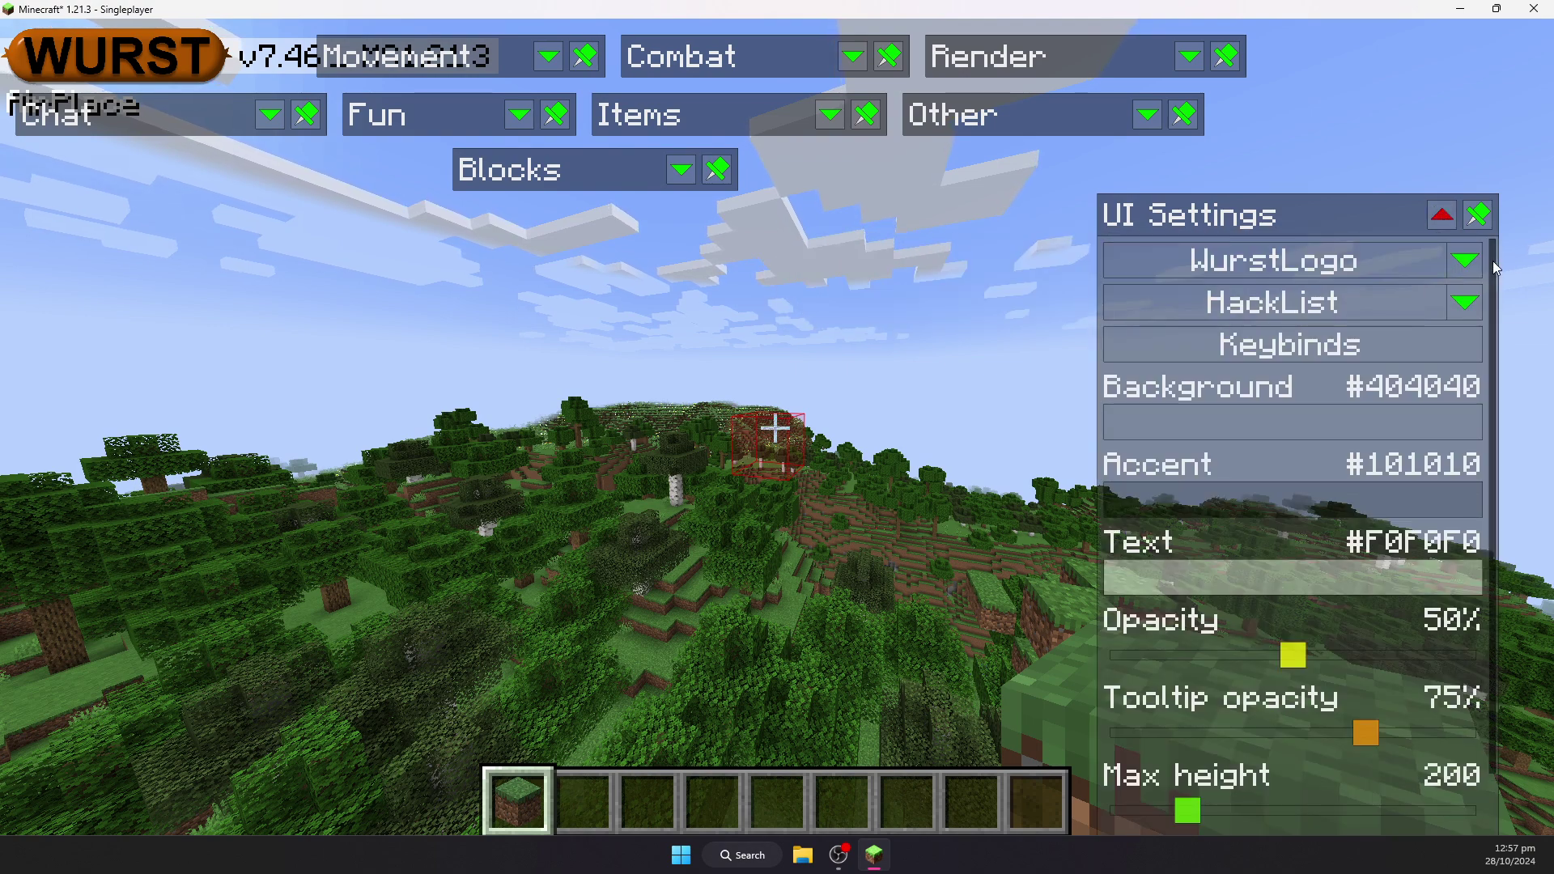
left_click(1464, 263)
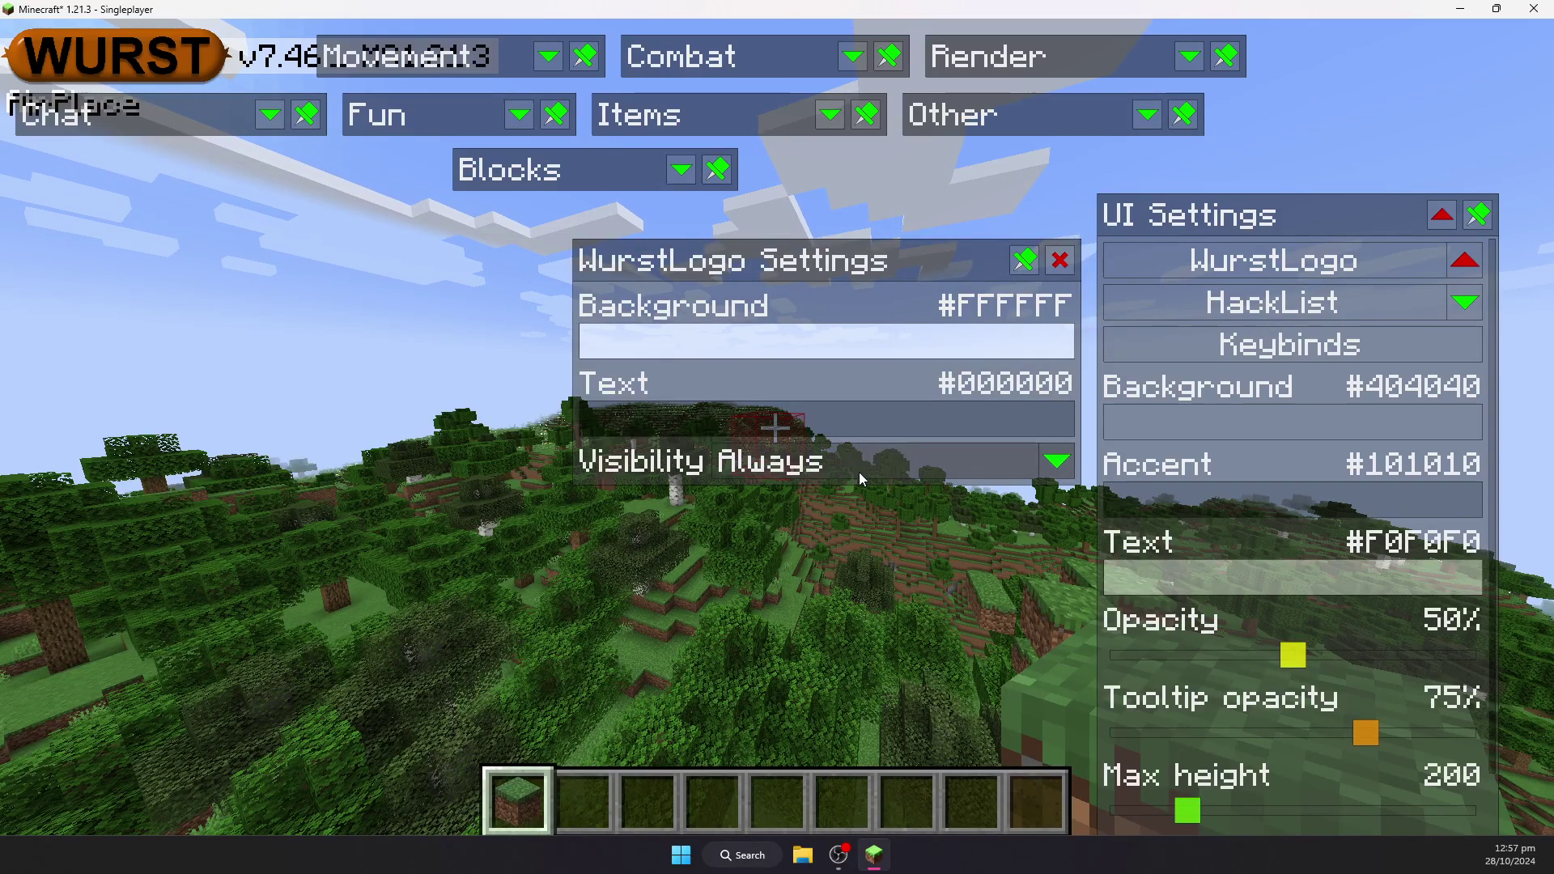
Step: Move the WurstLogo Settings window aside, set the logo's Visibility to Only when outdated, and close the window
left_click_drag(714, 267, 191, 193)
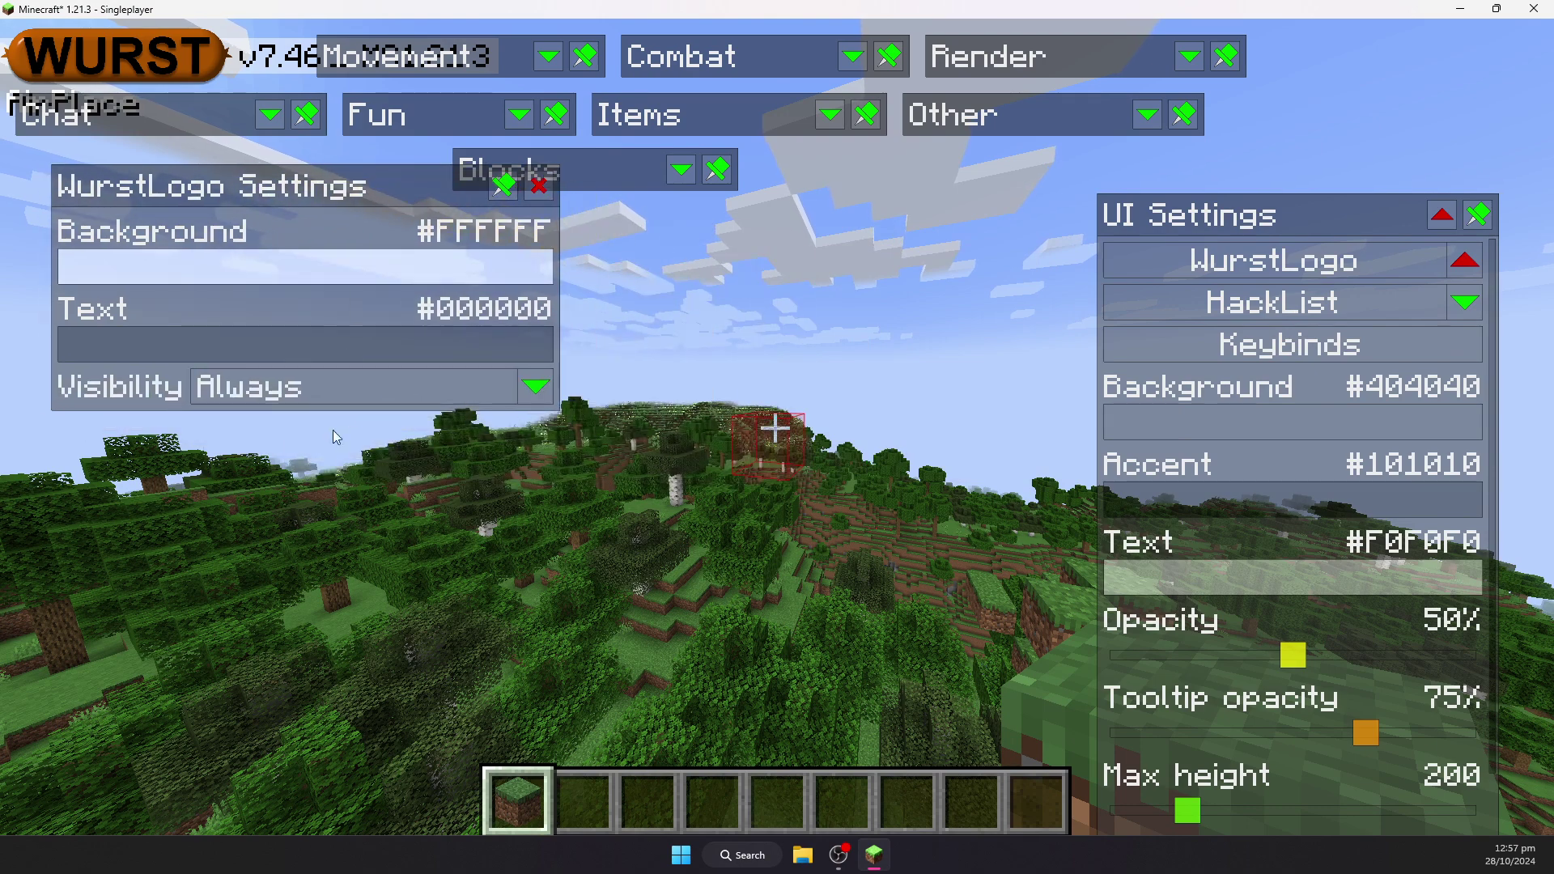
left_click(299, 390)
left_click(311, 420)
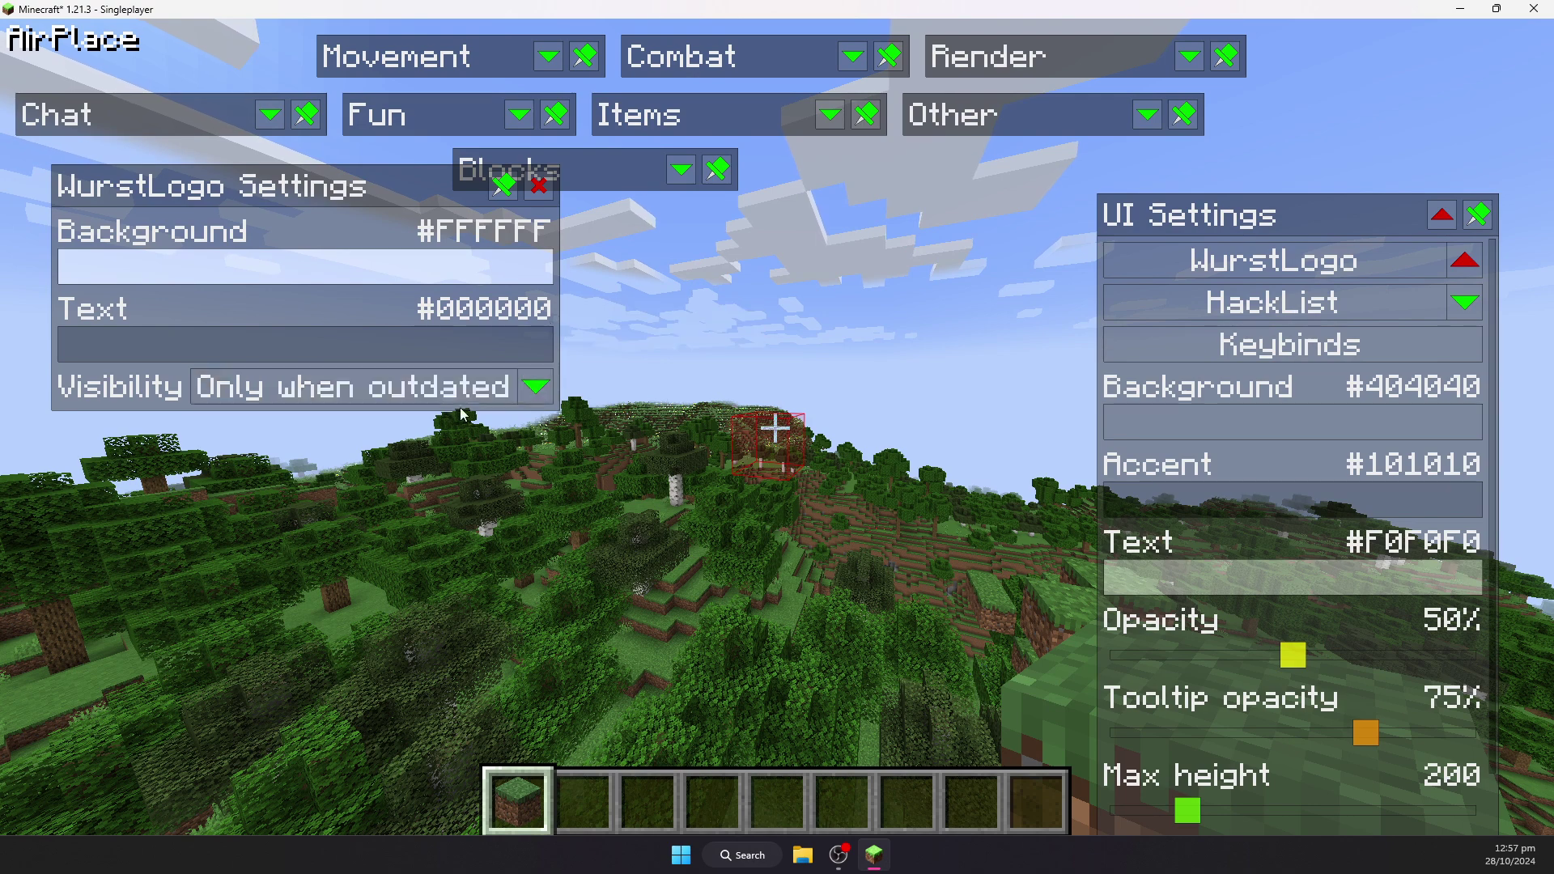
left_click(354, 392)
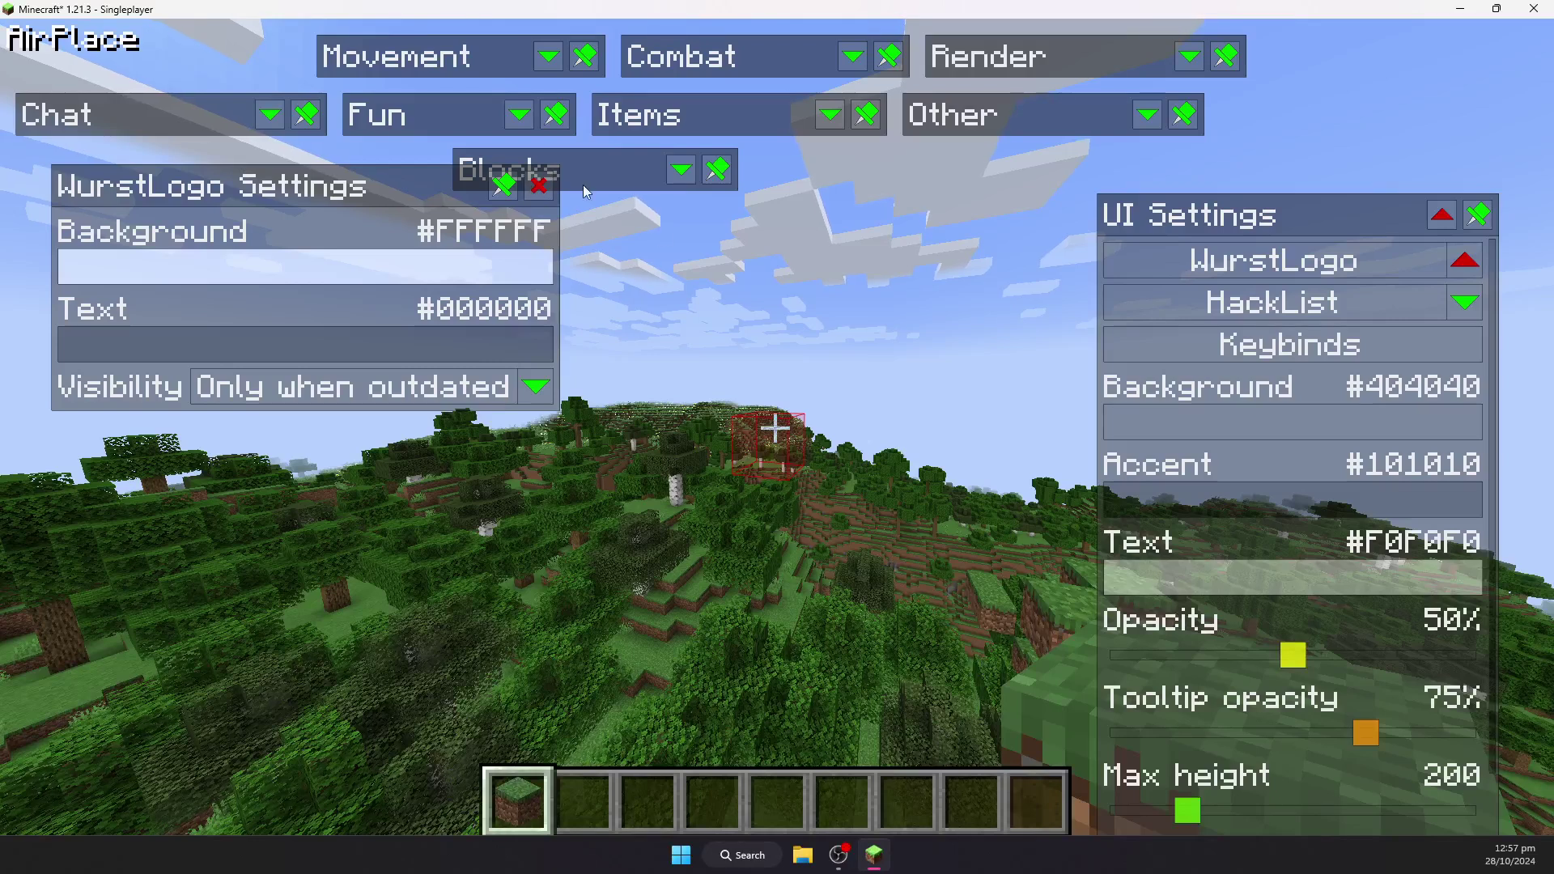
left_click(542, 190)
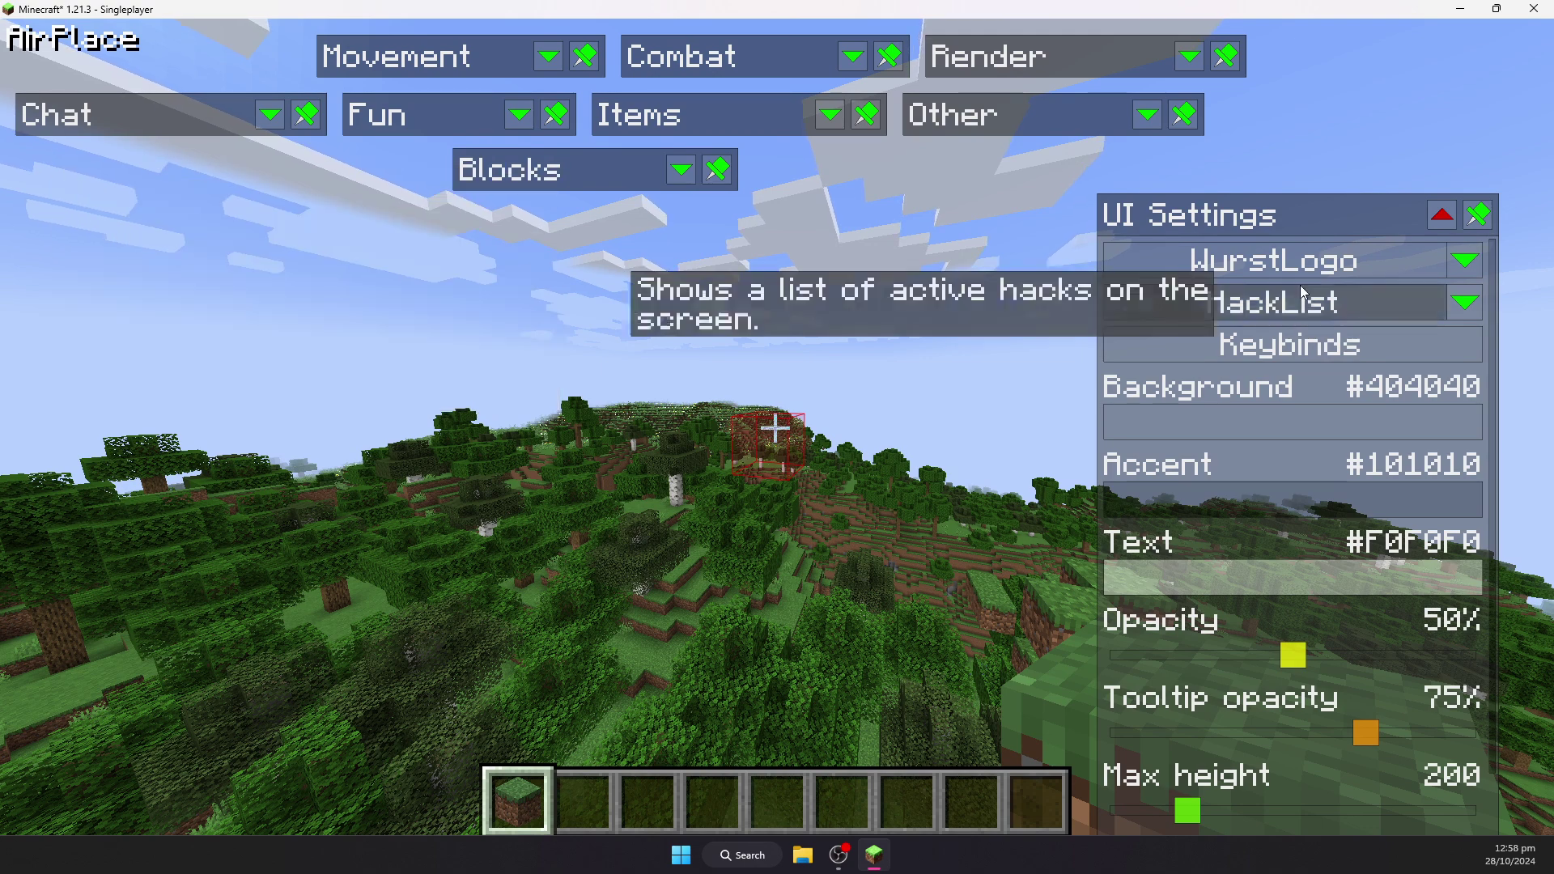
Step: Collapse the UI Settings window and line it up beside the Blocks window
left_click(1442, 215)
left_click_drag(1405, 220, 989, 185)
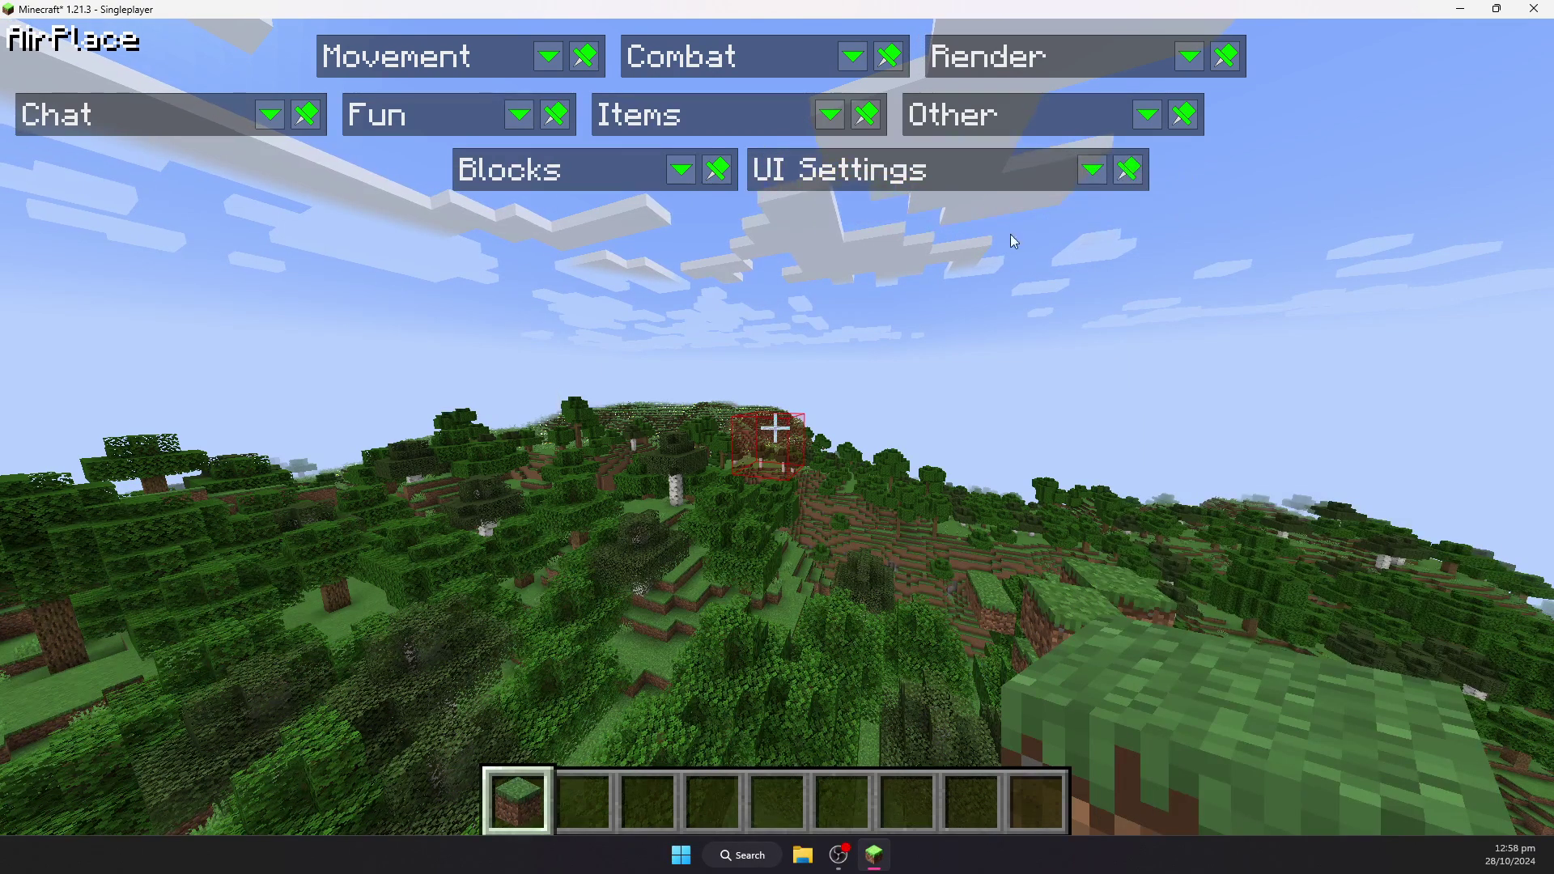
Step: Return to the game and place more grass blocks in mid-air with AirPlace
key("Escape")
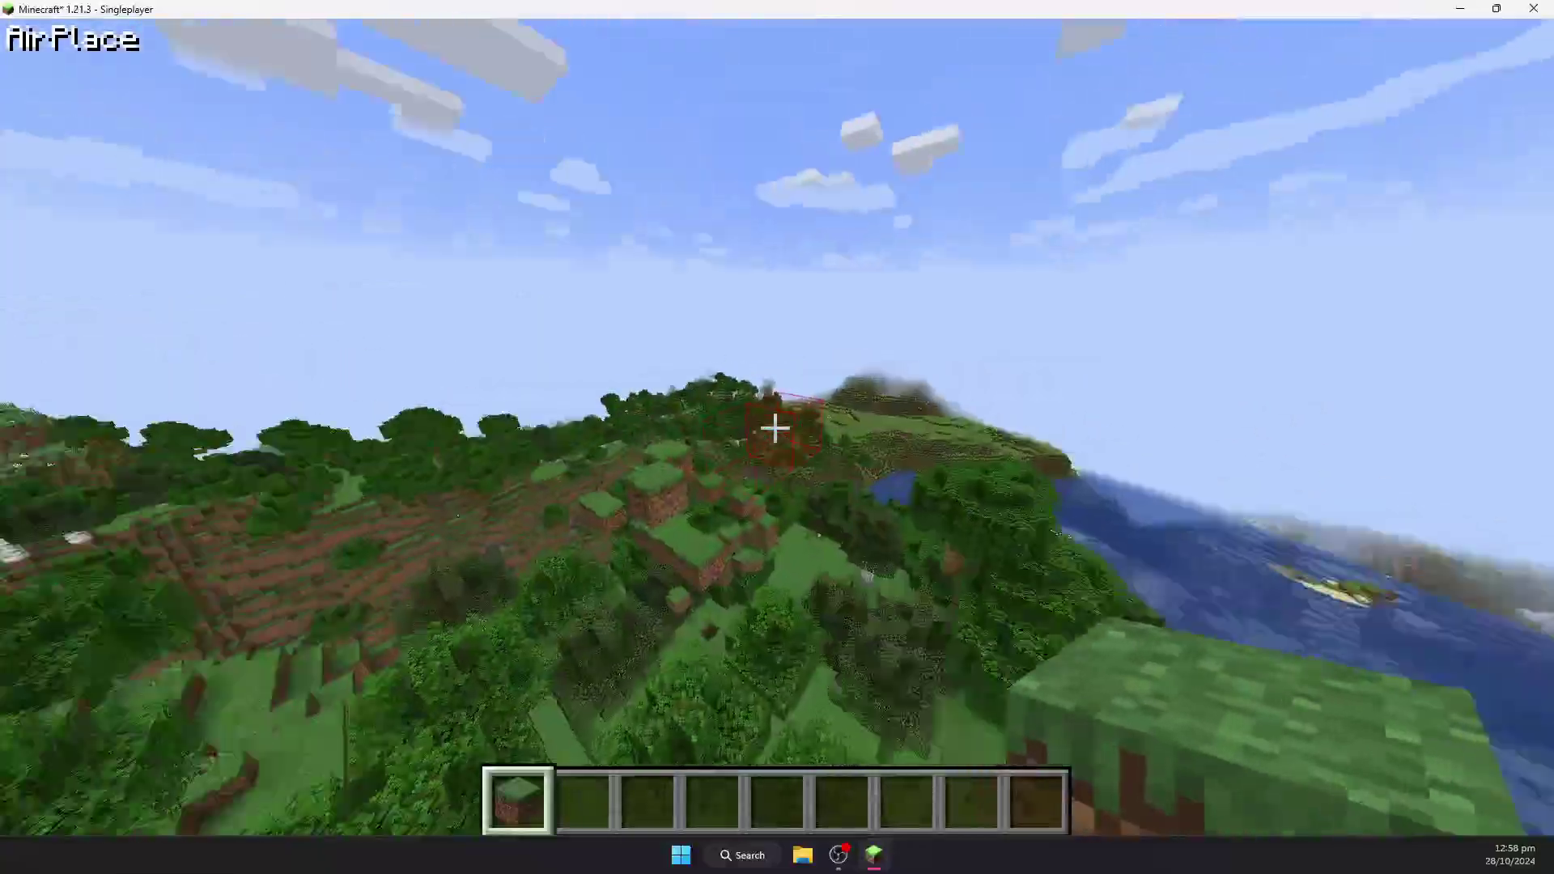
right_click(777, 429)
right_click(774, 429)
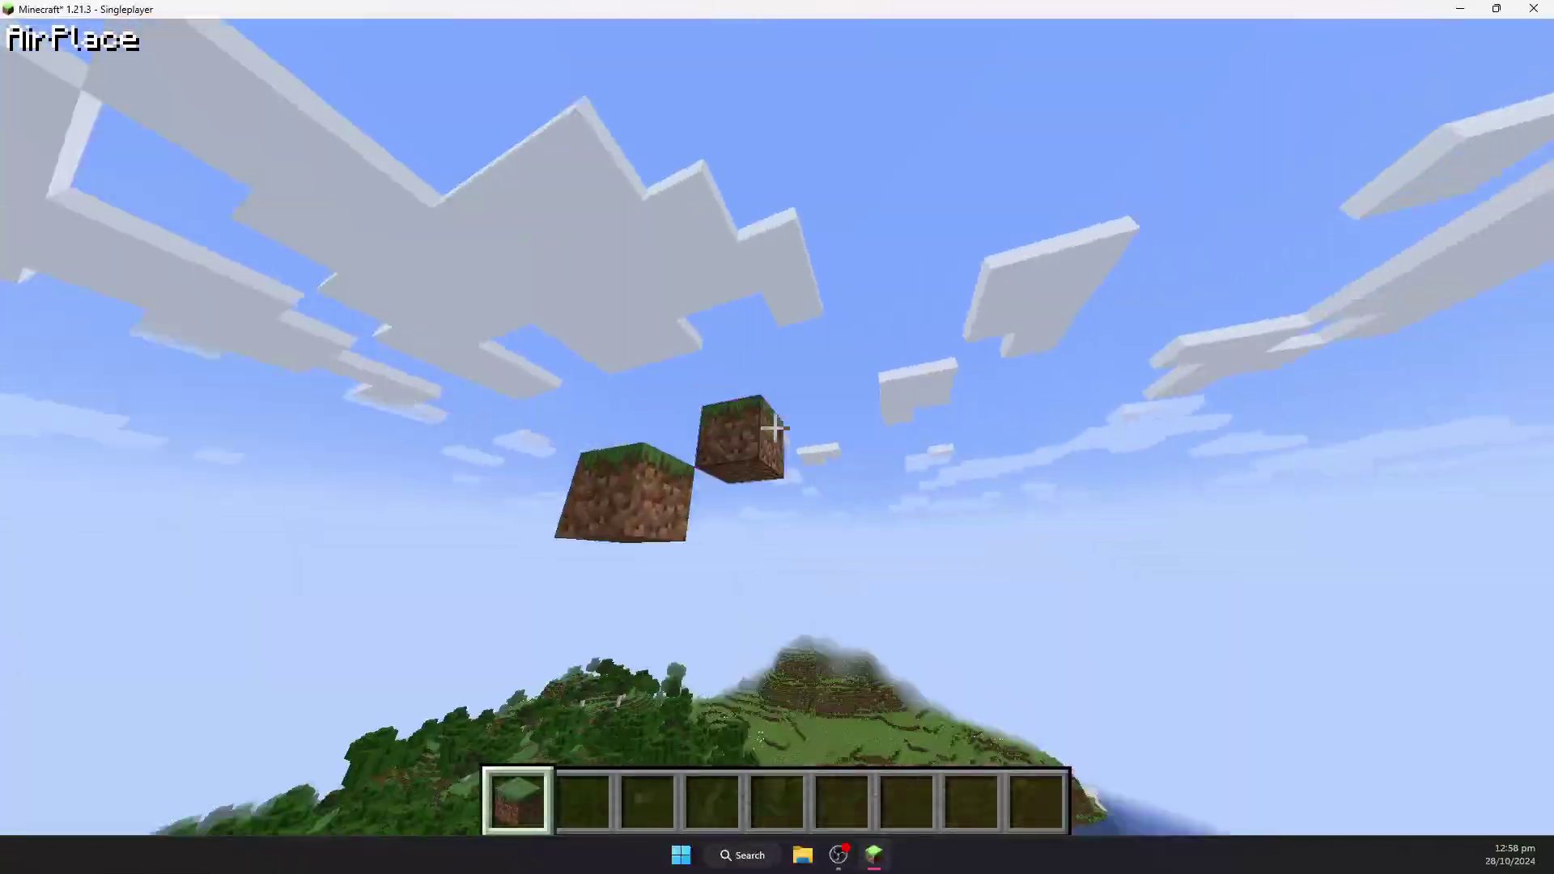
Step: Try out X-Ray over the landscape and switch it off, then toggle Fullbright on and off
key("x")
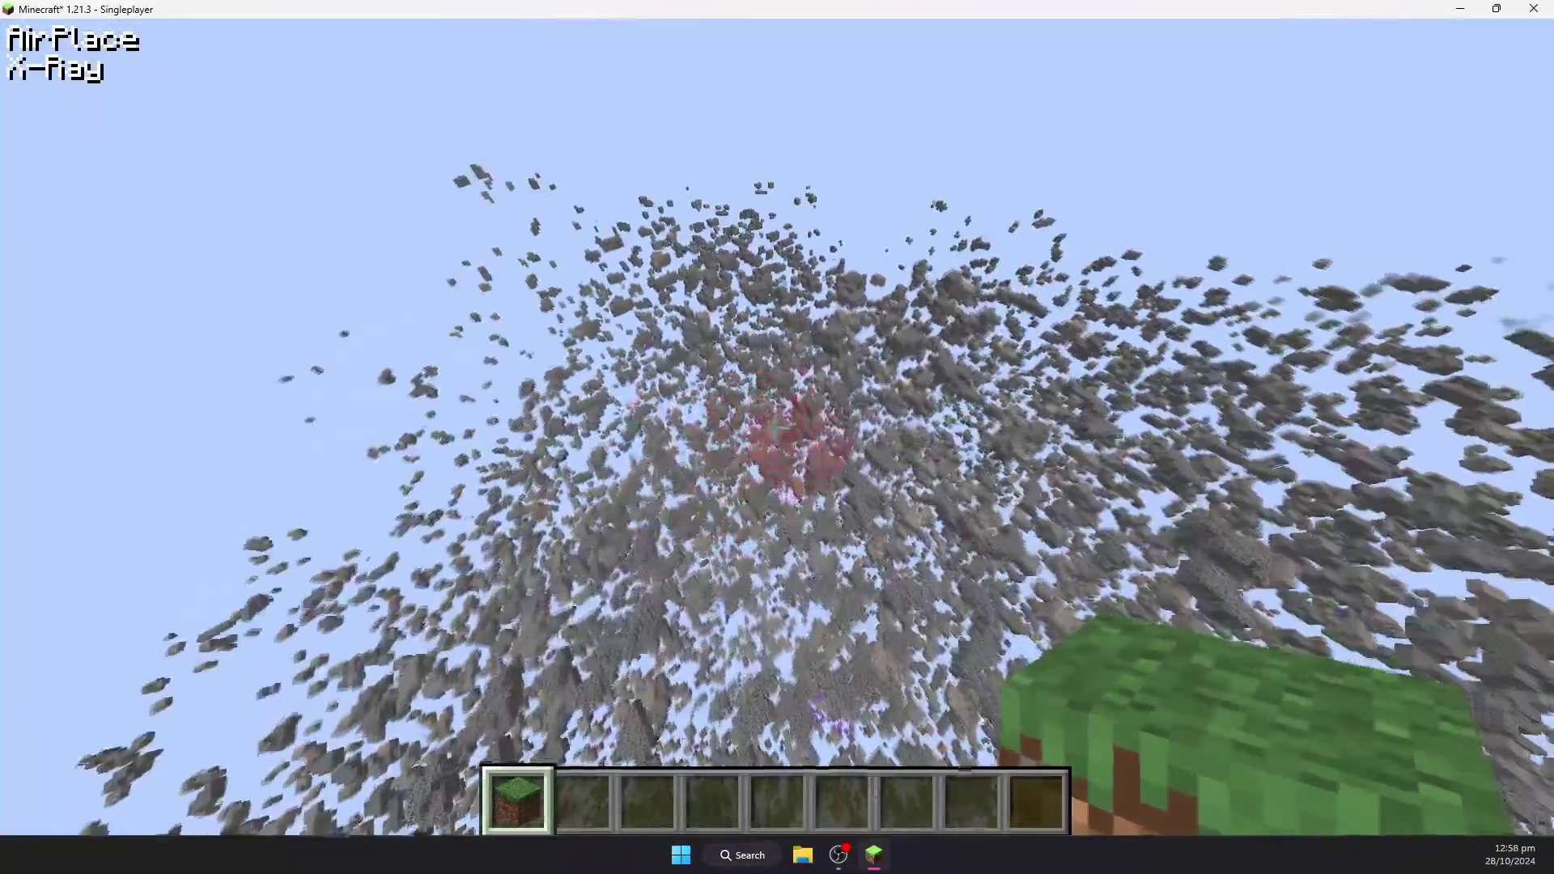
key("x")
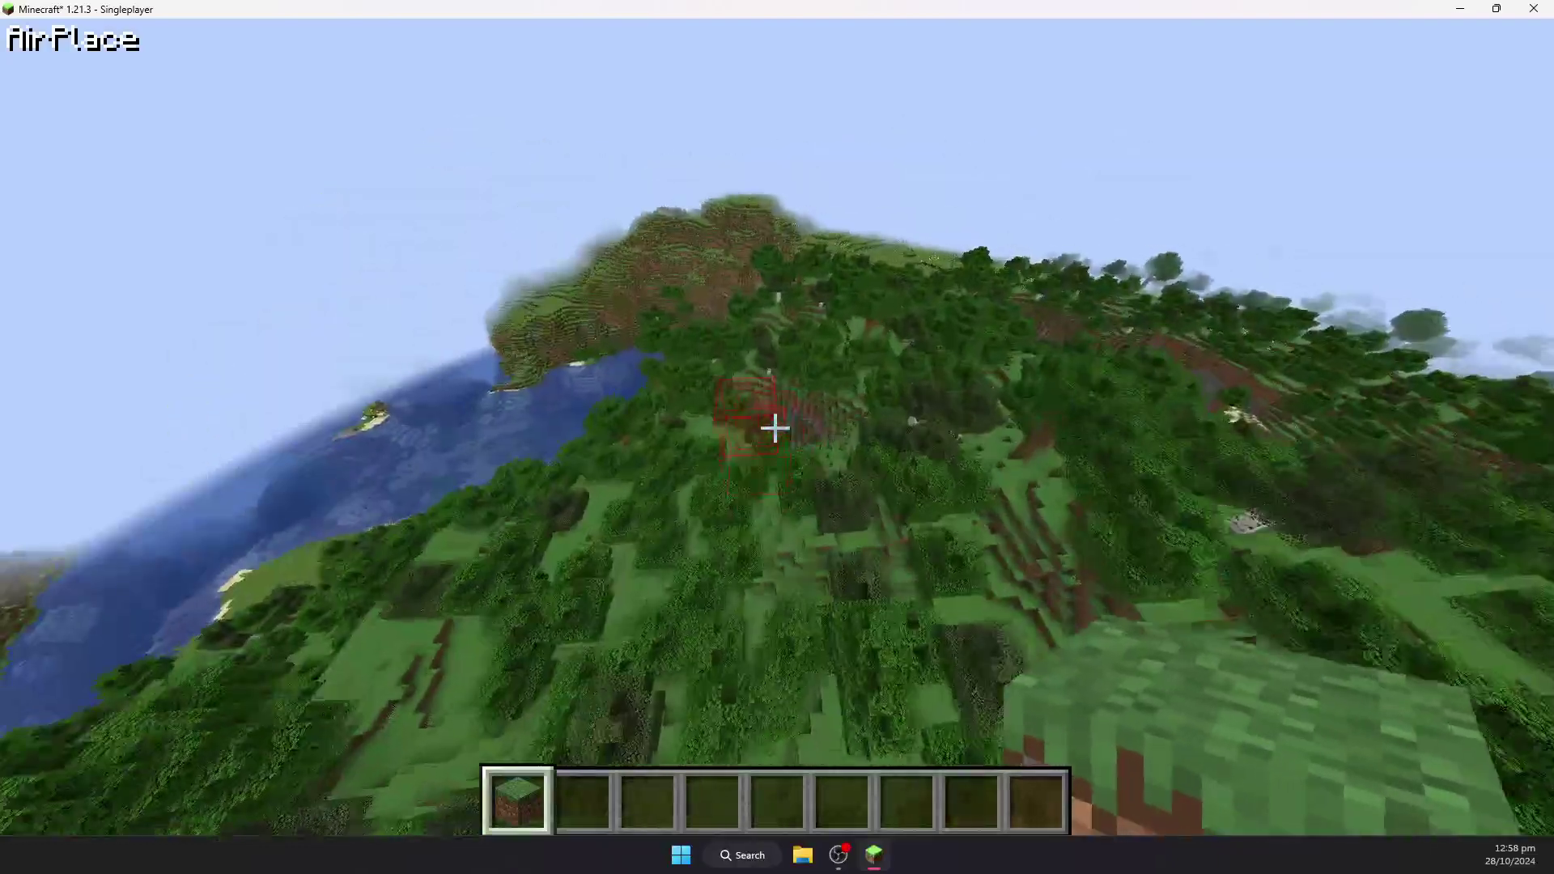
key("g")
key("g")
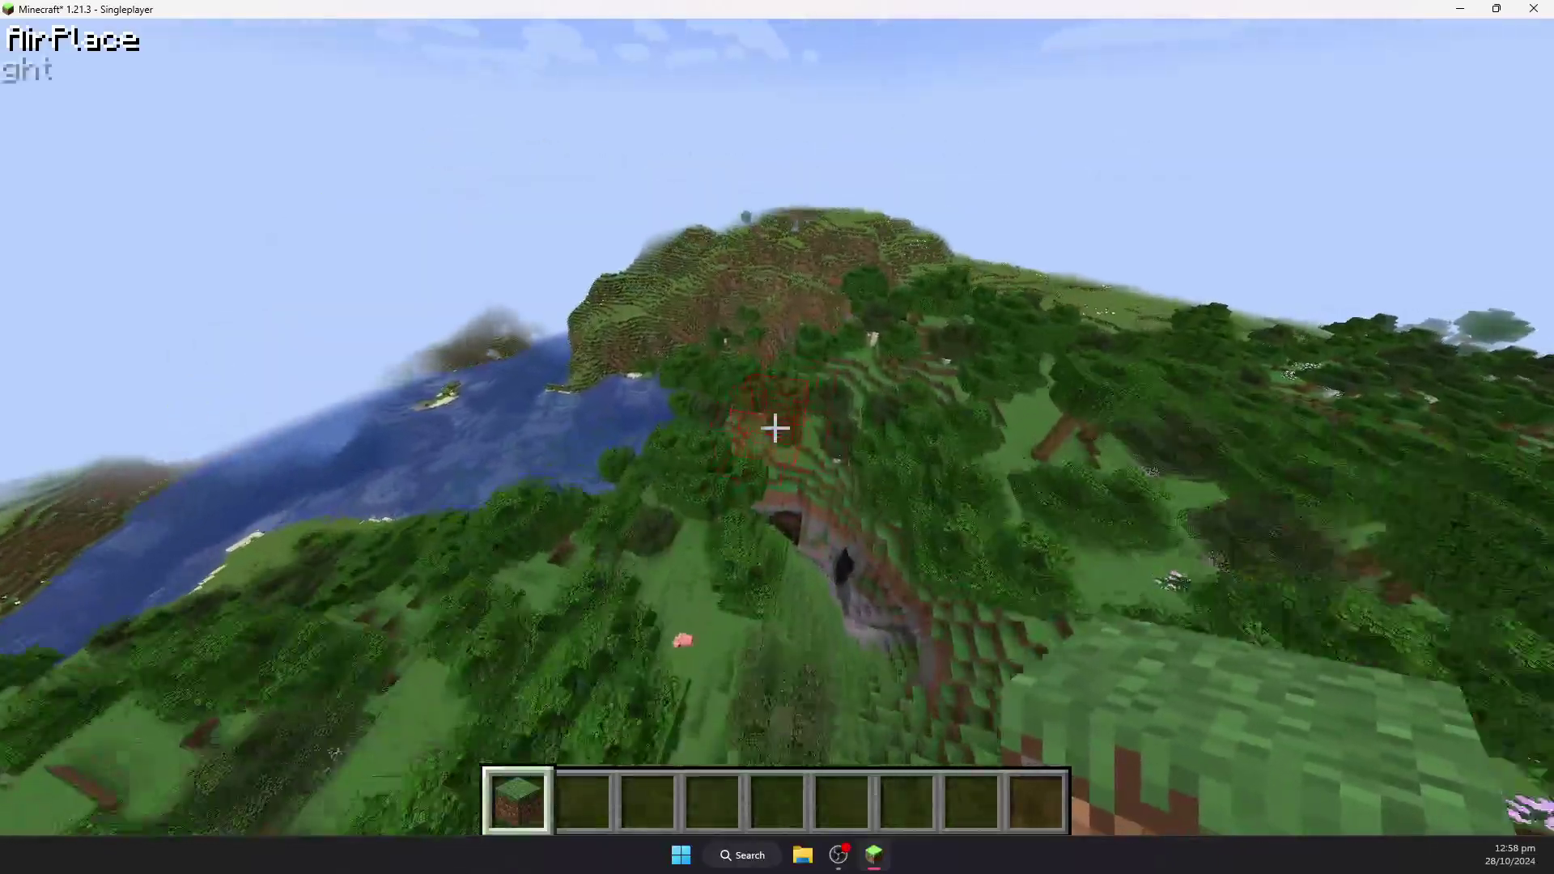
Step: Enable Freecam, fly the camera down through the terrain to view the caves, and disable Freecam
key("u")
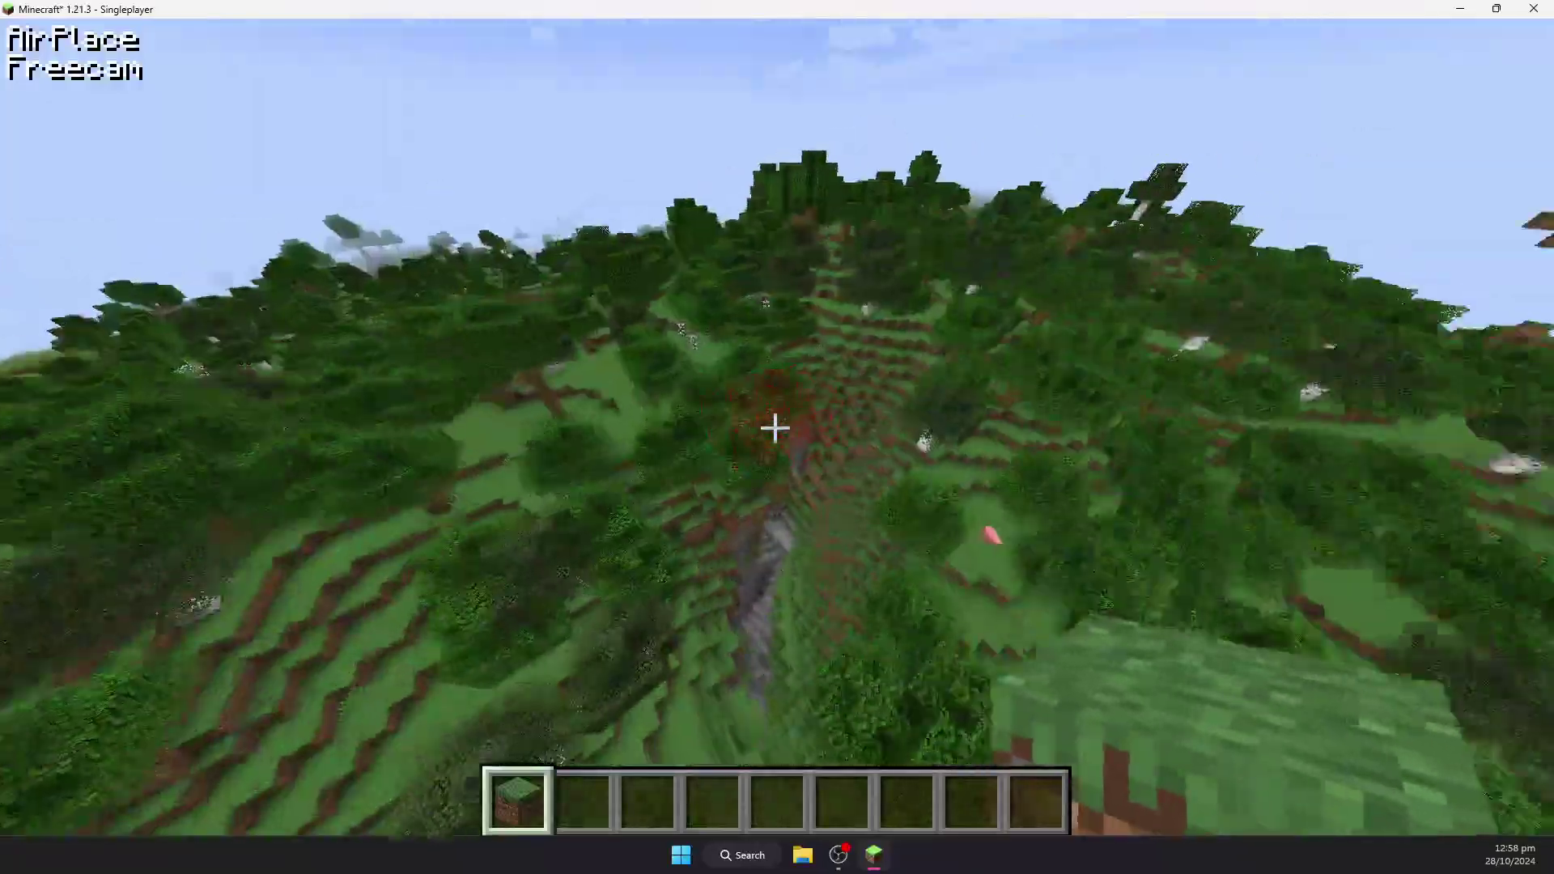
key("shift")
key("w")
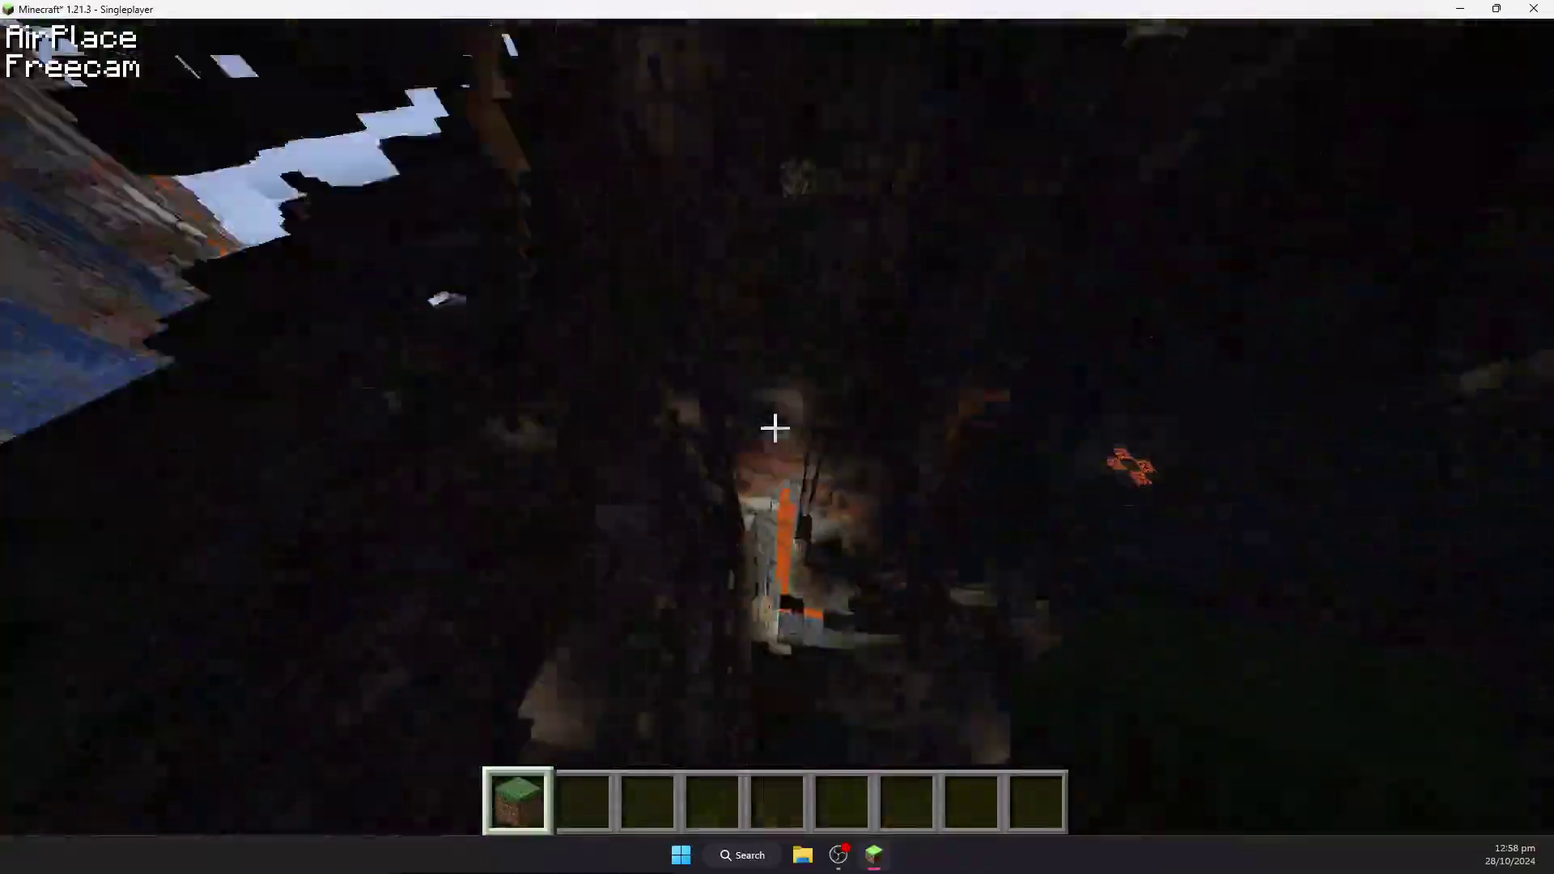
key("shift")
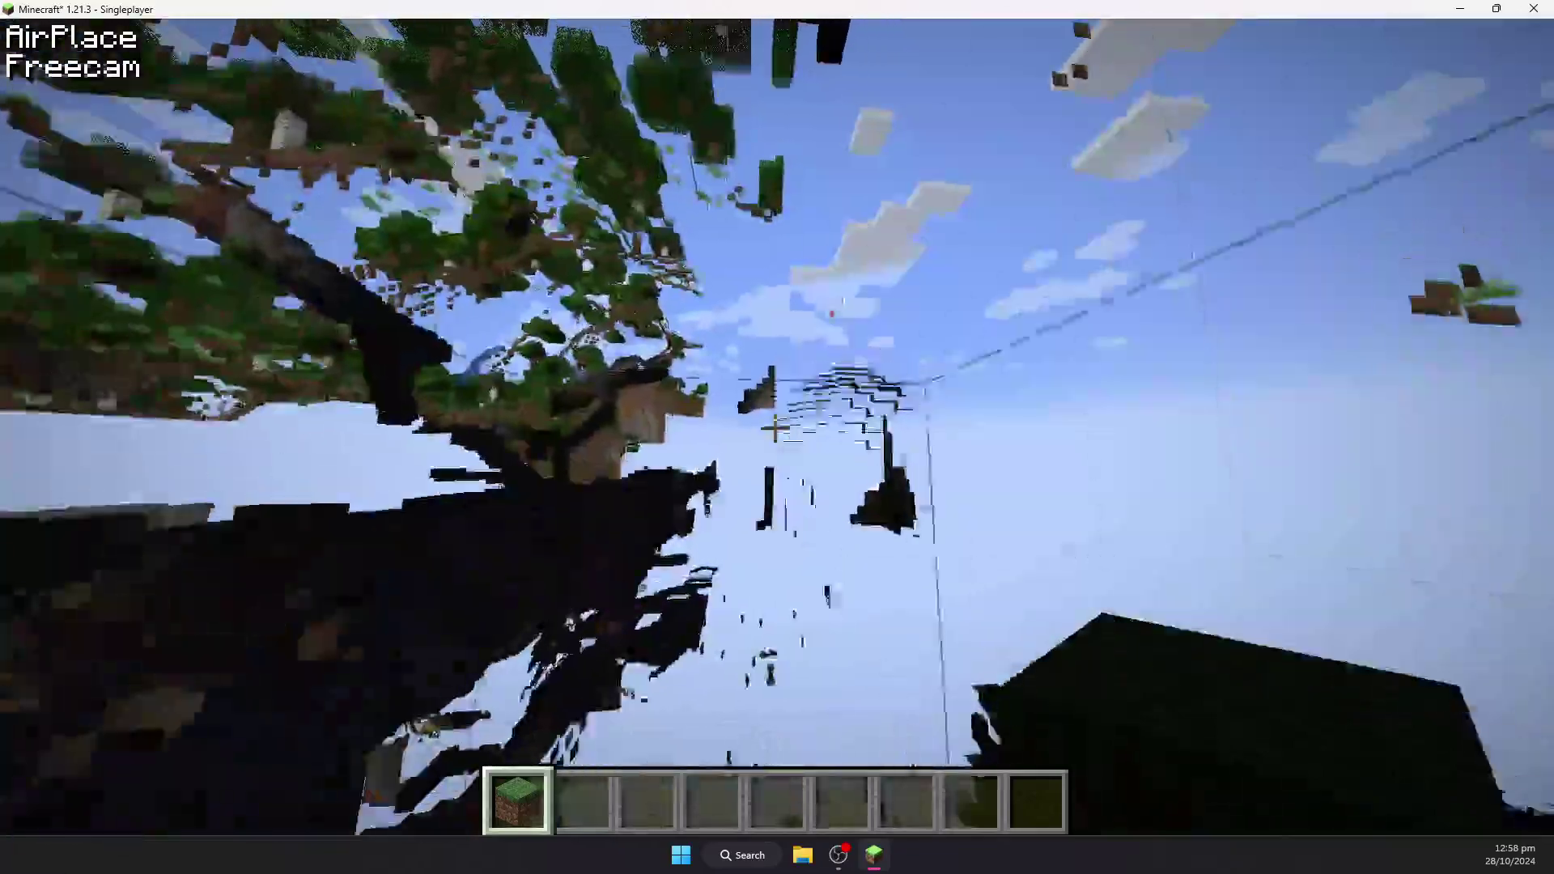
key("u")
Step: Turn on MultiAura, fly across the forest and hills with it active, and turn it off
key("w")
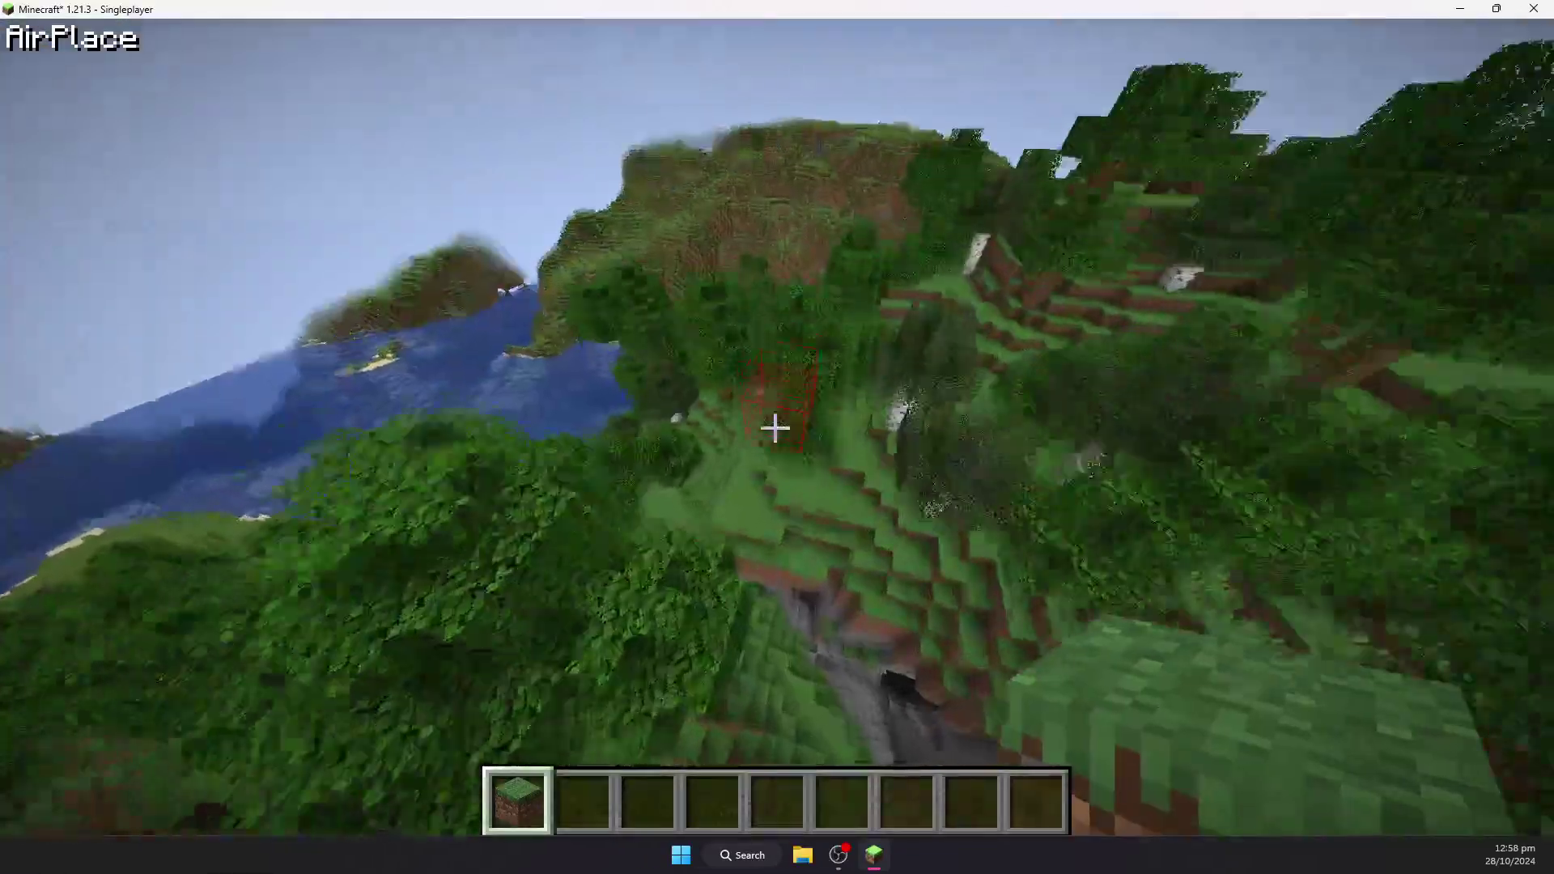
key("space")
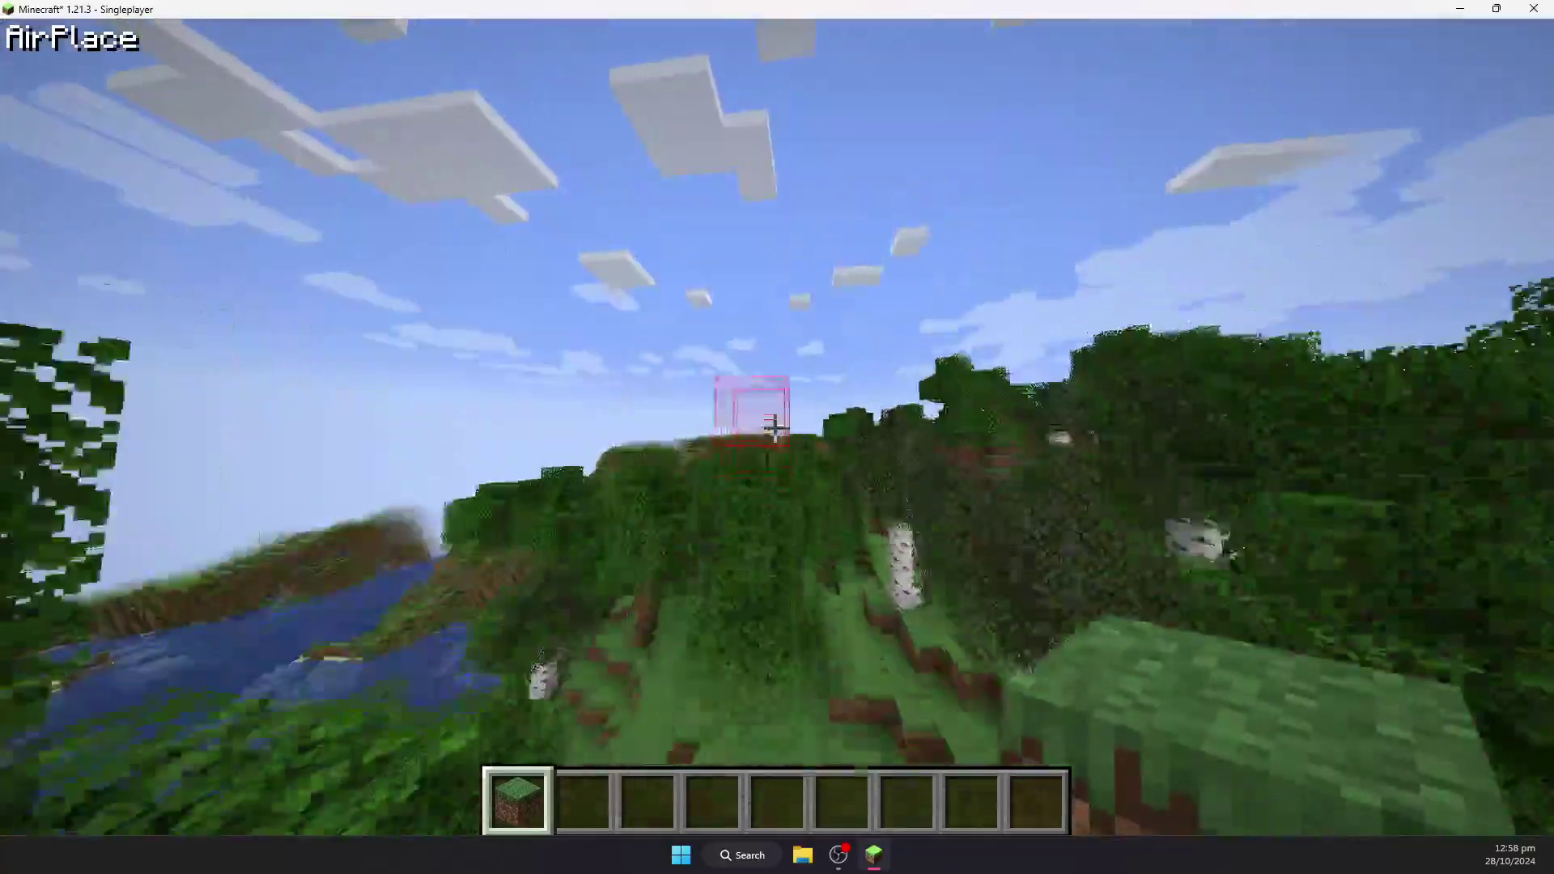
key("w")
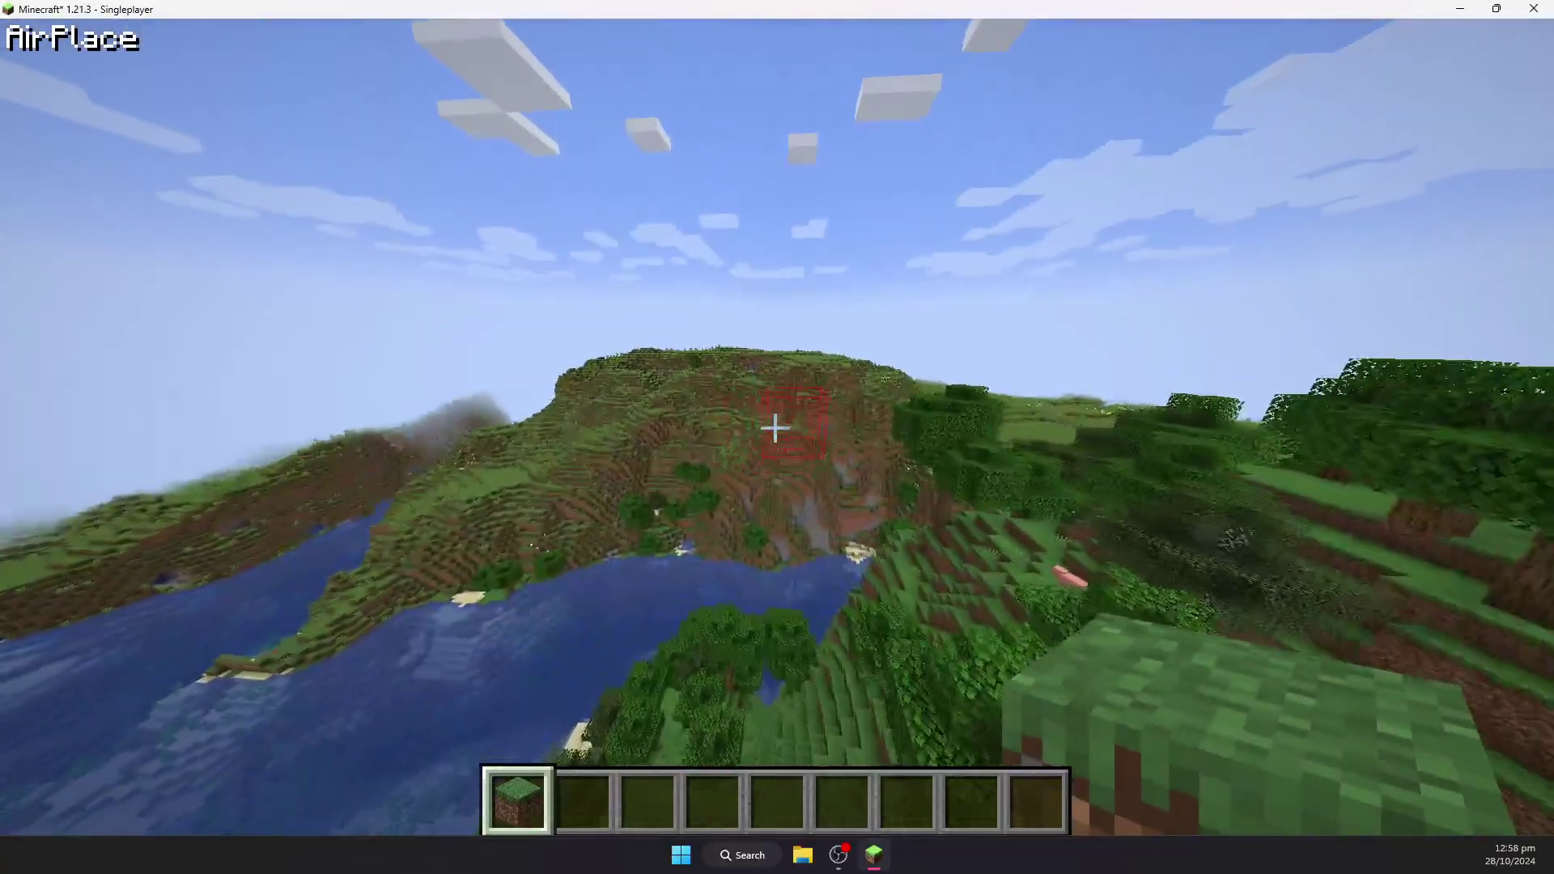
key("w")
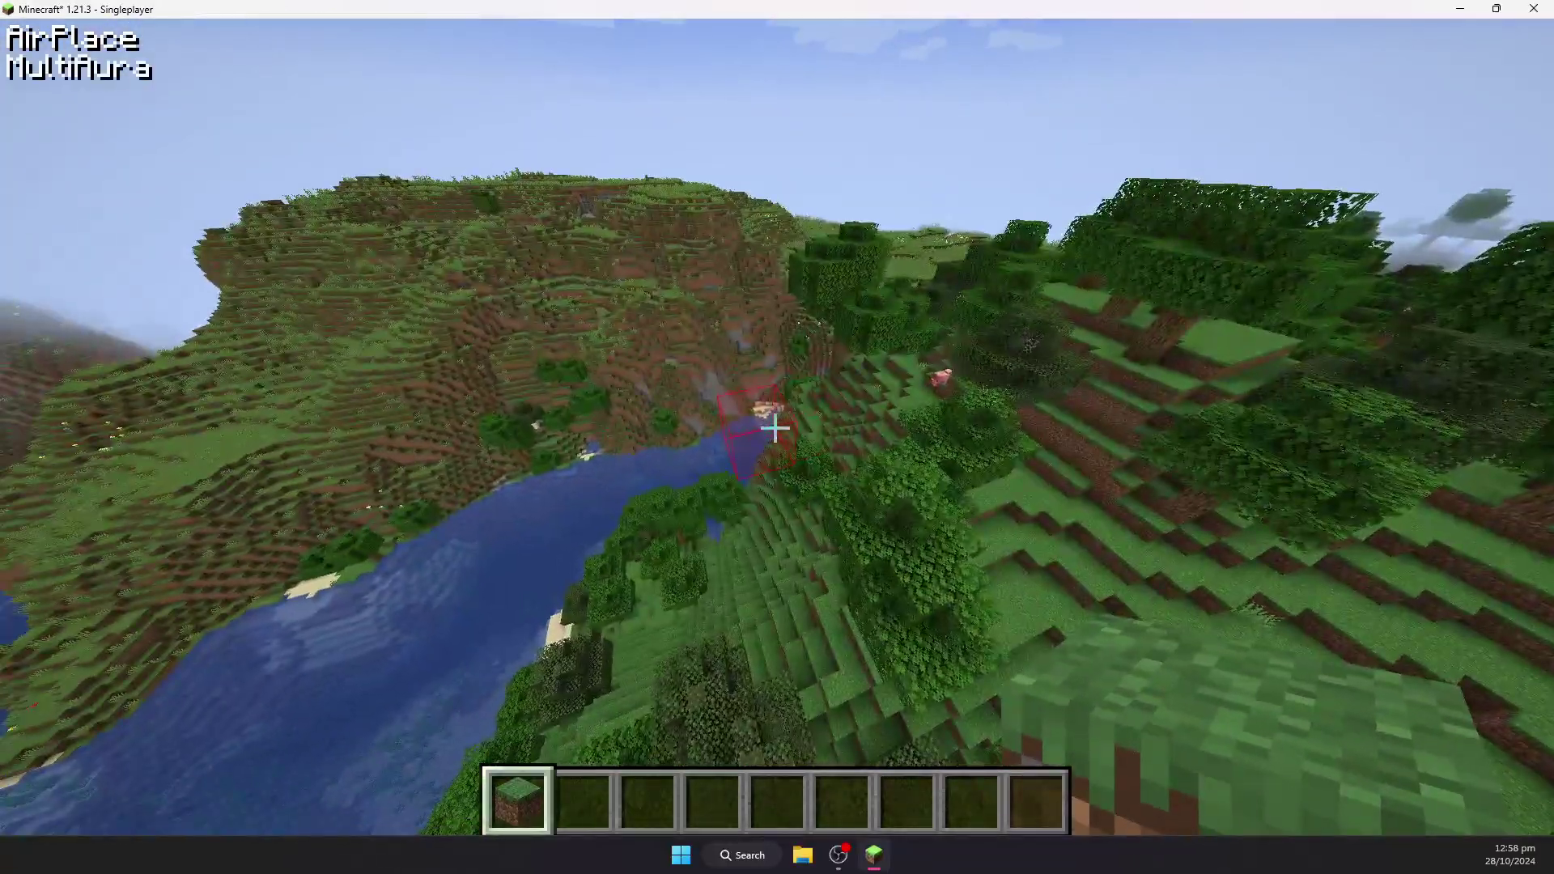
key("w")
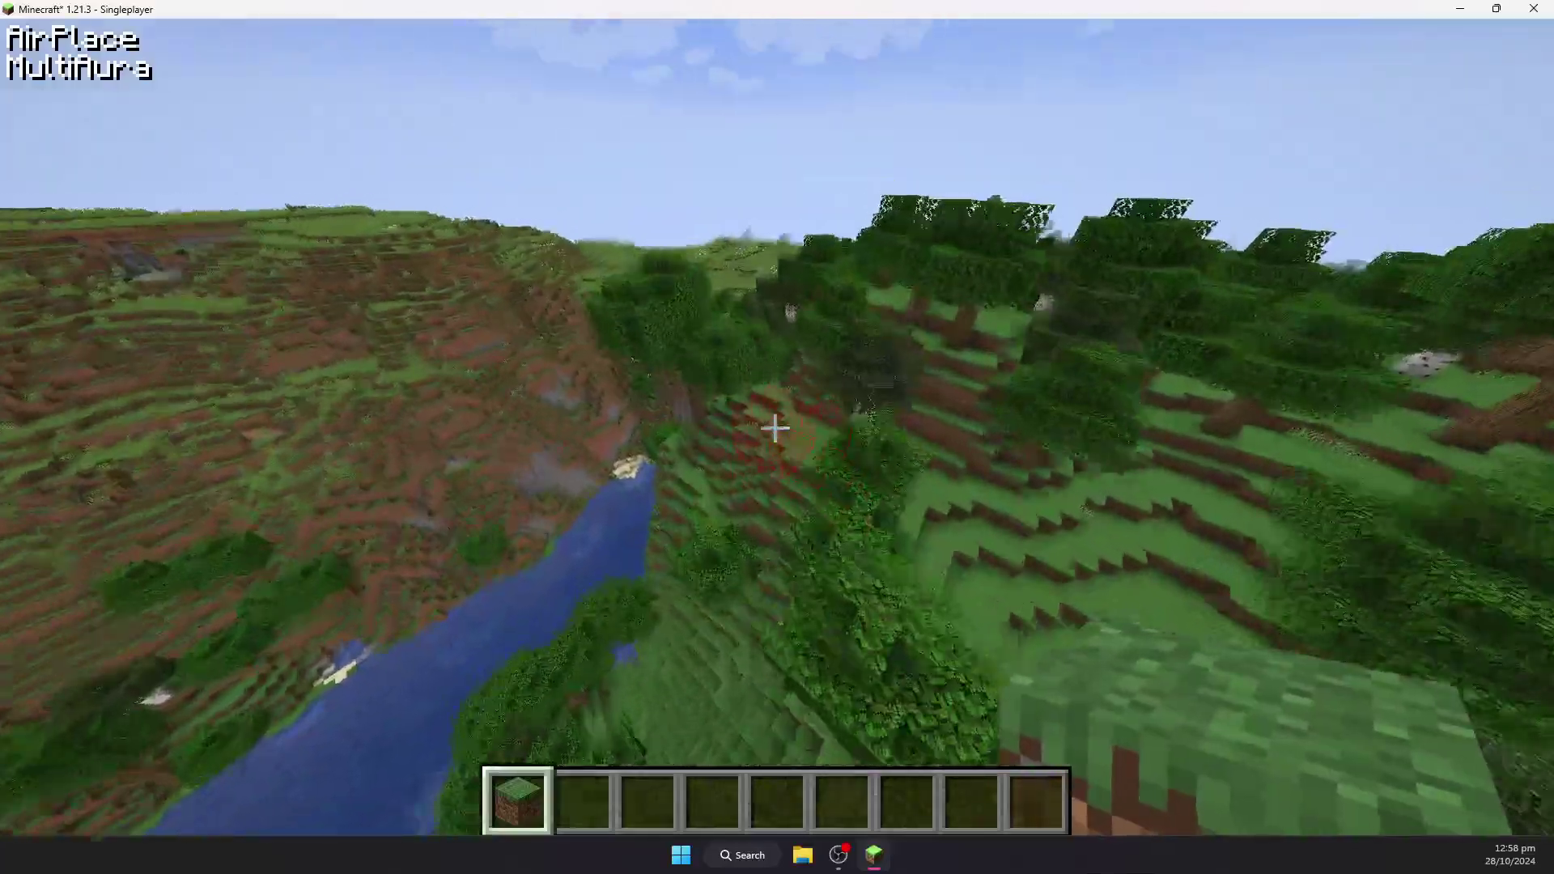
key("w")
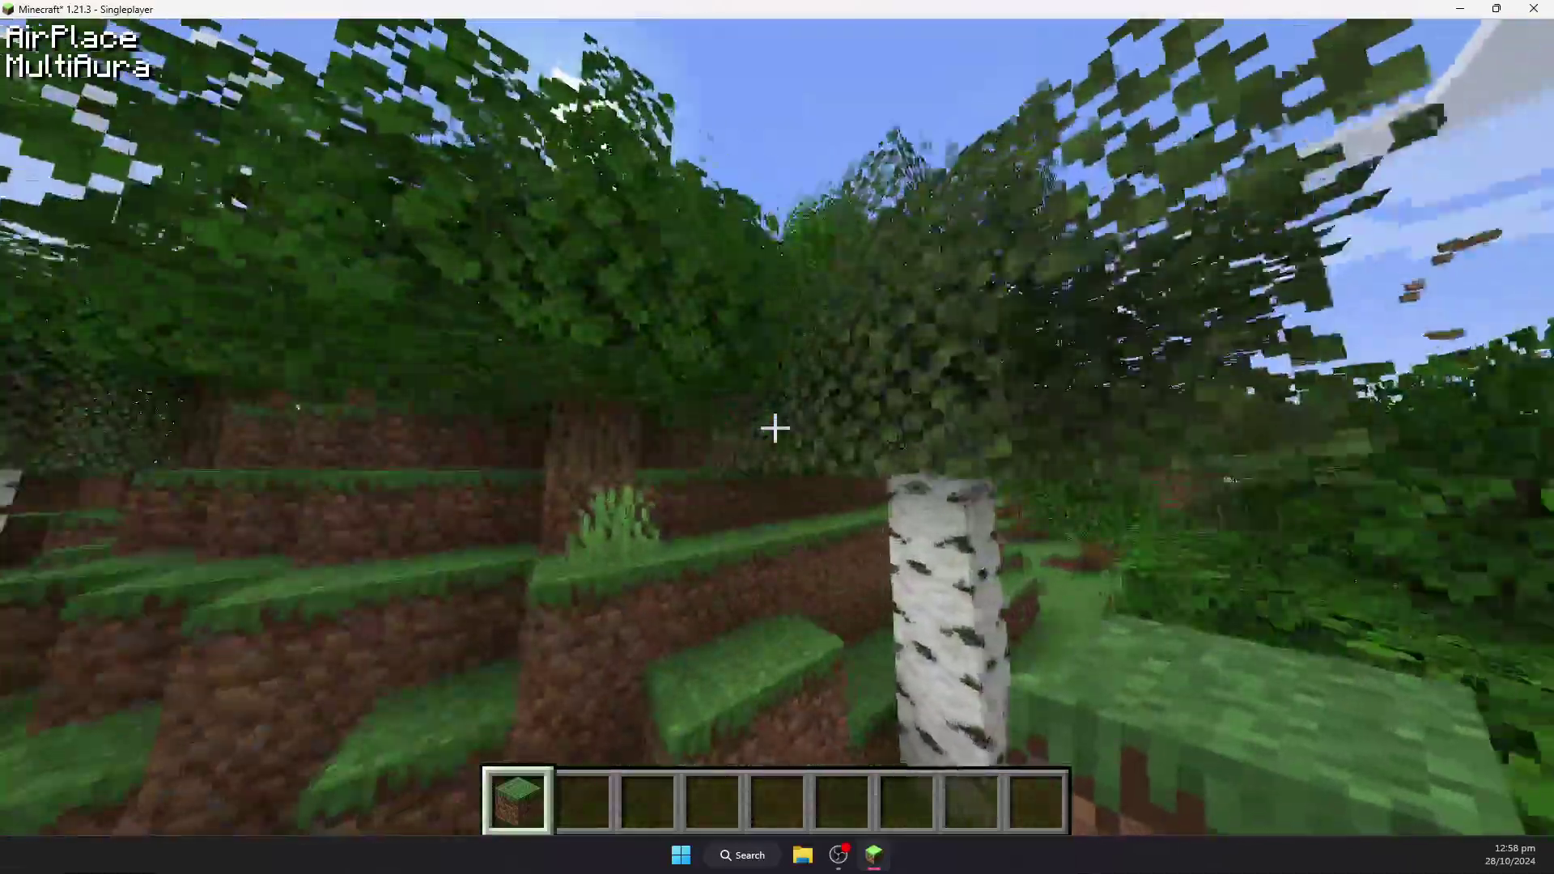
key("w")
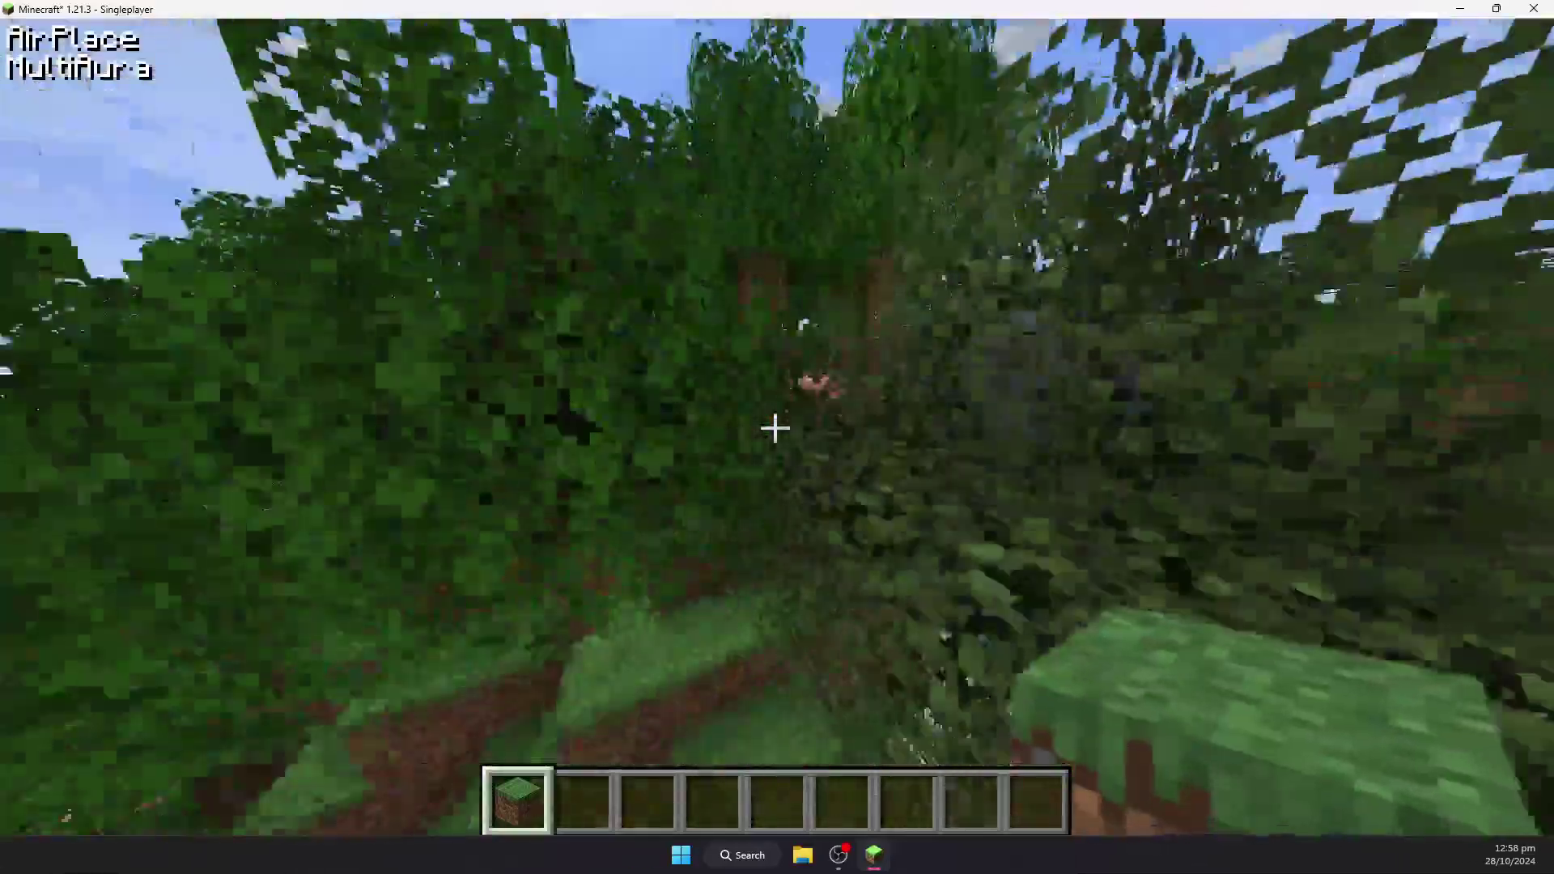
key("w")
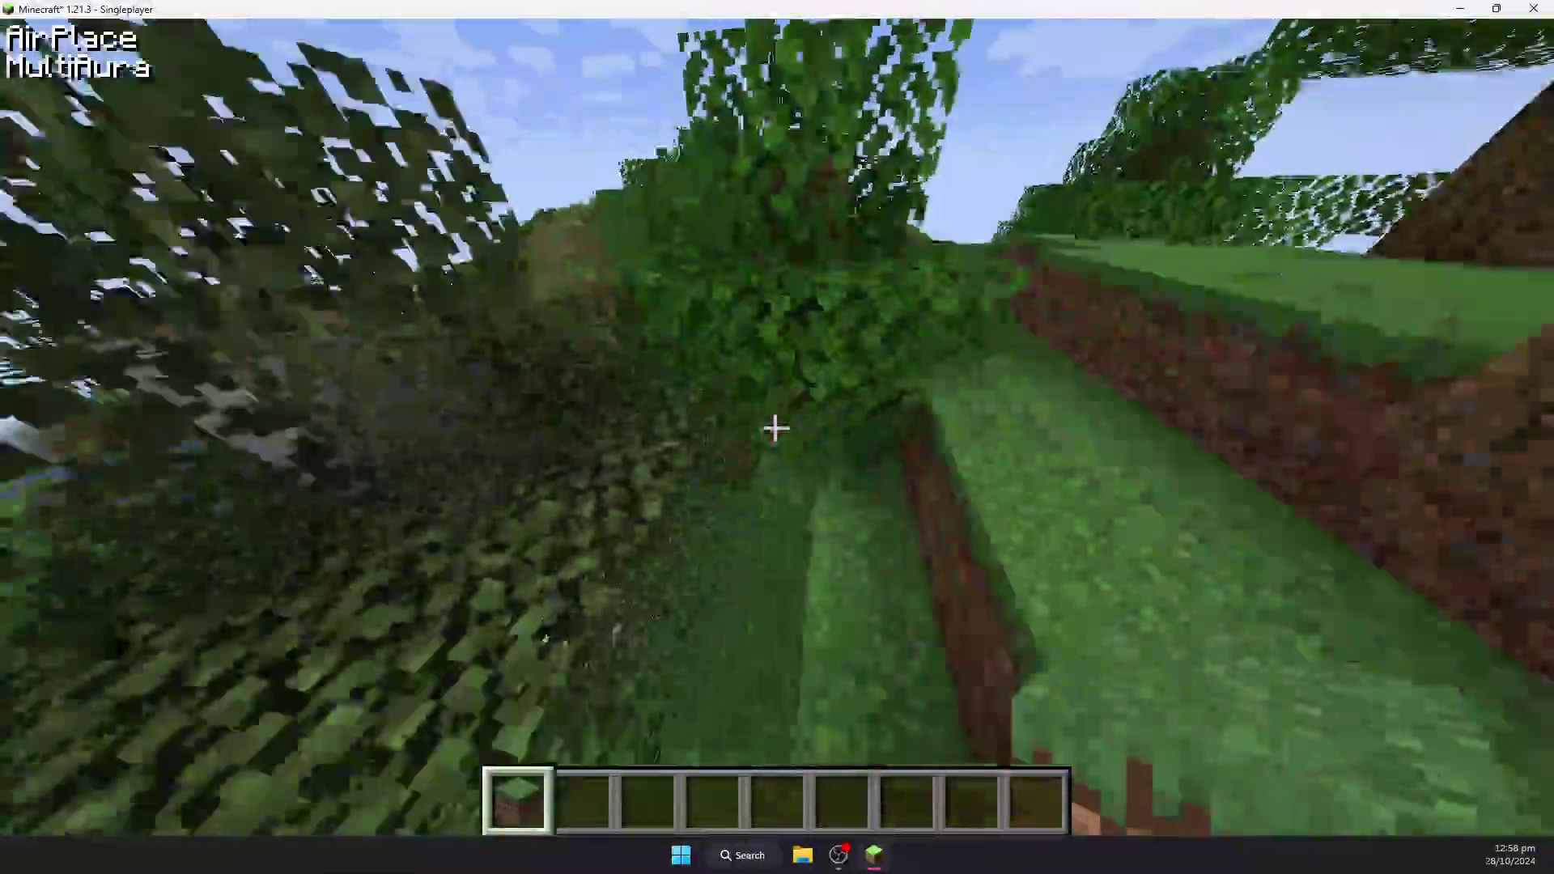
key("w")
key("space")
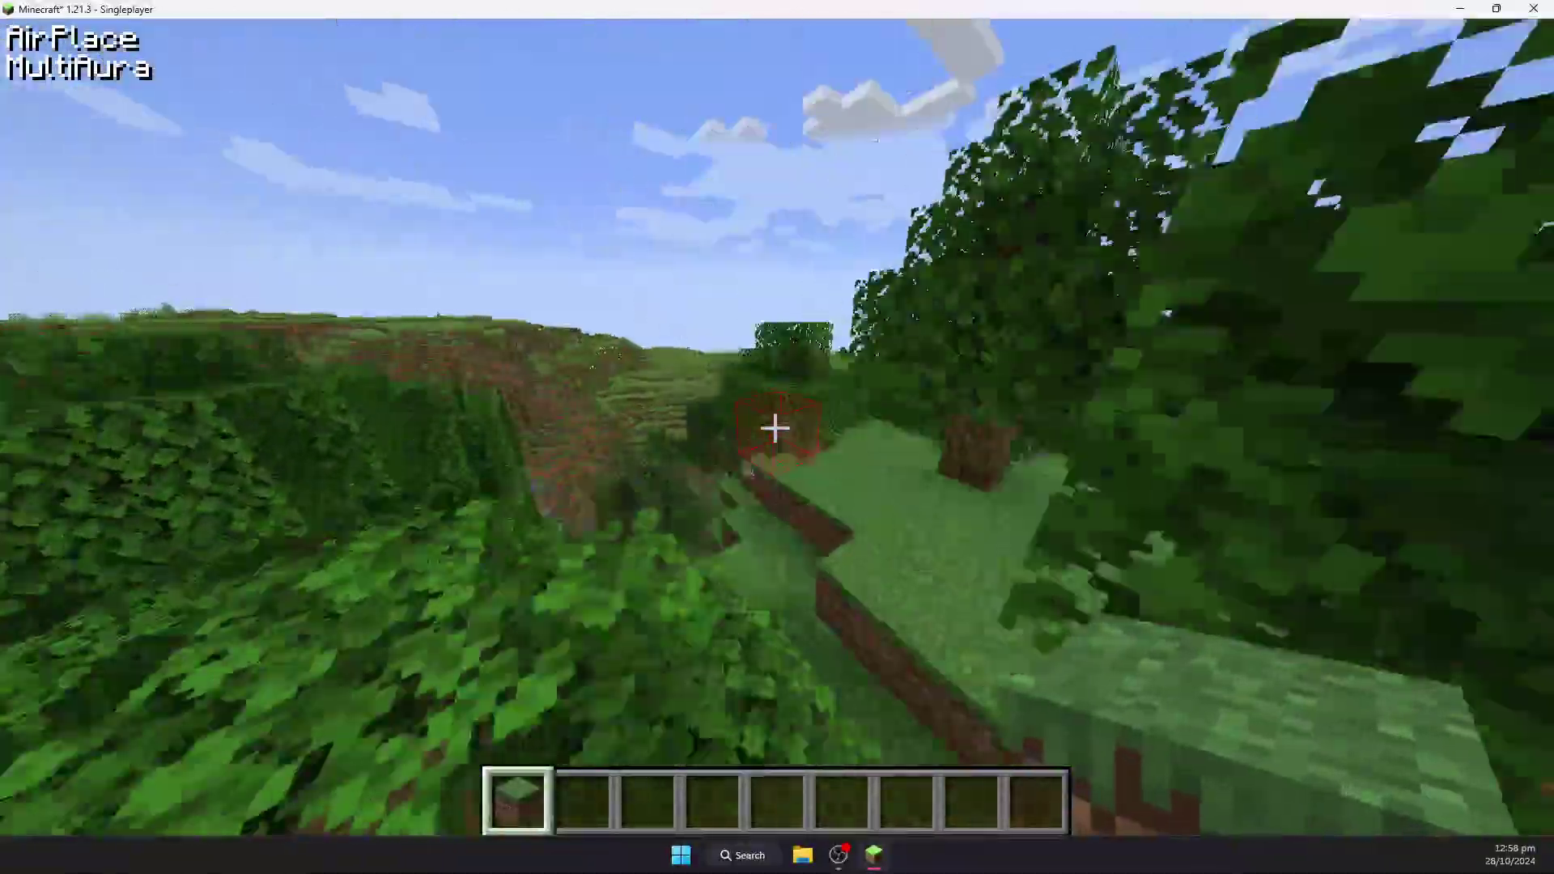
key("w")
key("space")
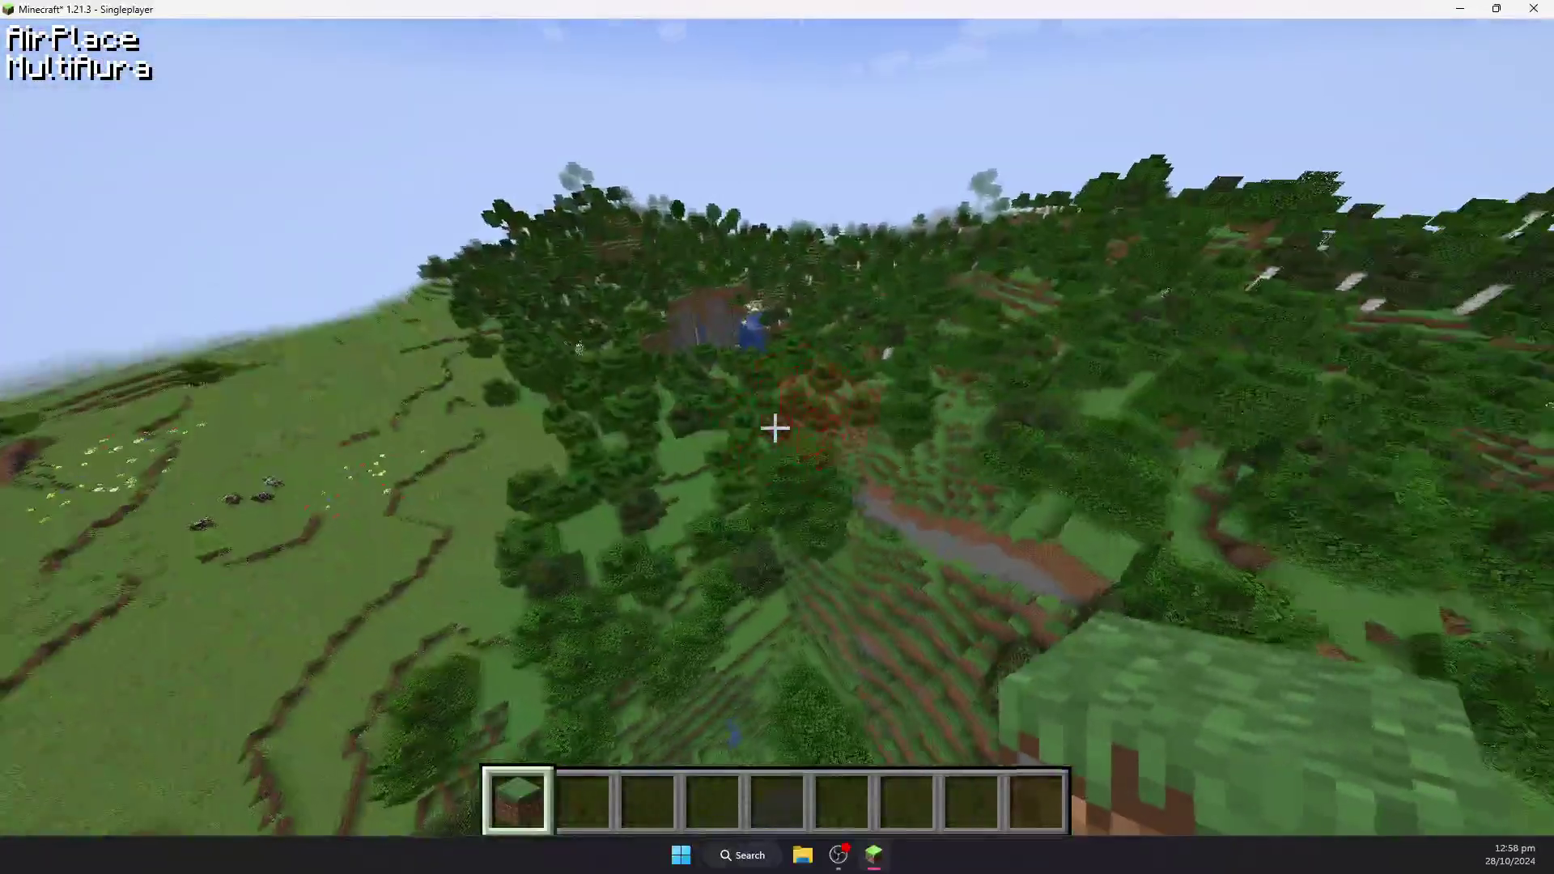
key("k")
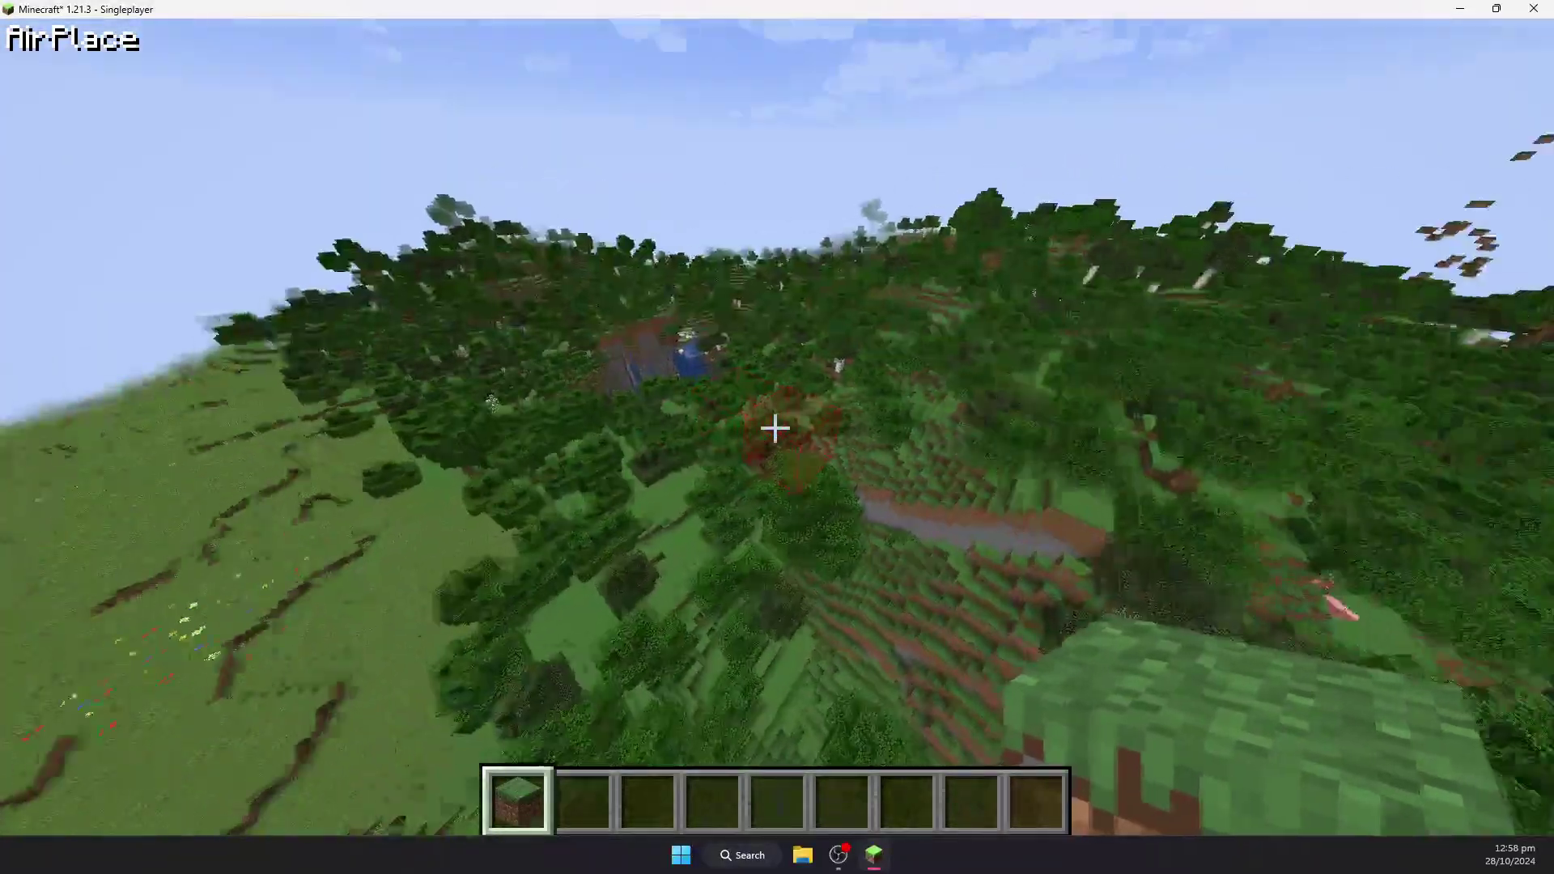
Step: Fly from the forest down to the open meadow, then look through the X-Ray Blocks list in the Wurst Options
key("a")
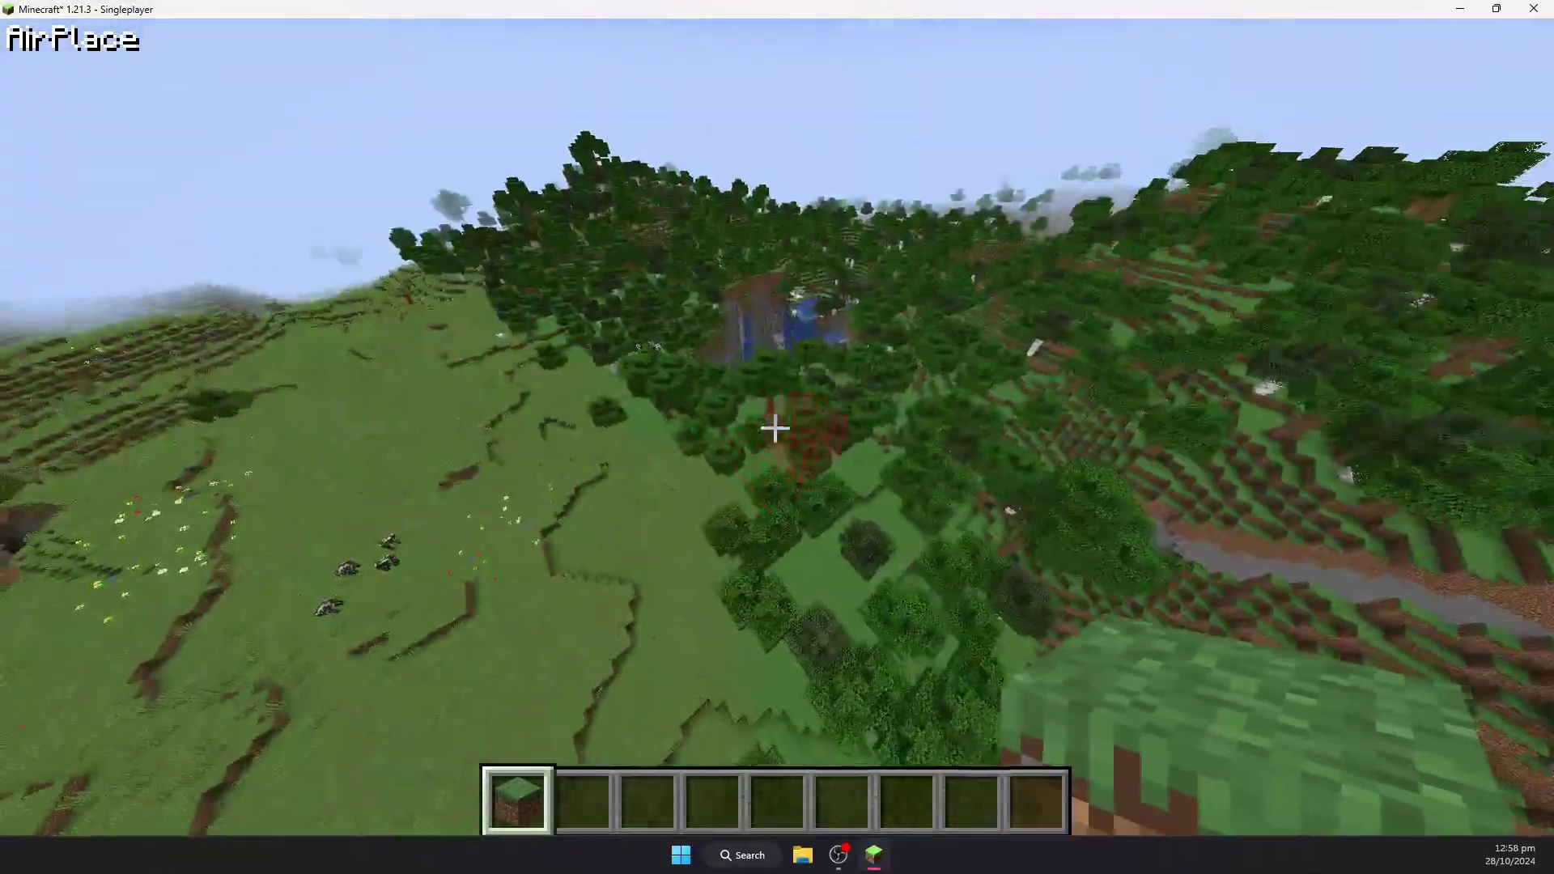
key("w")
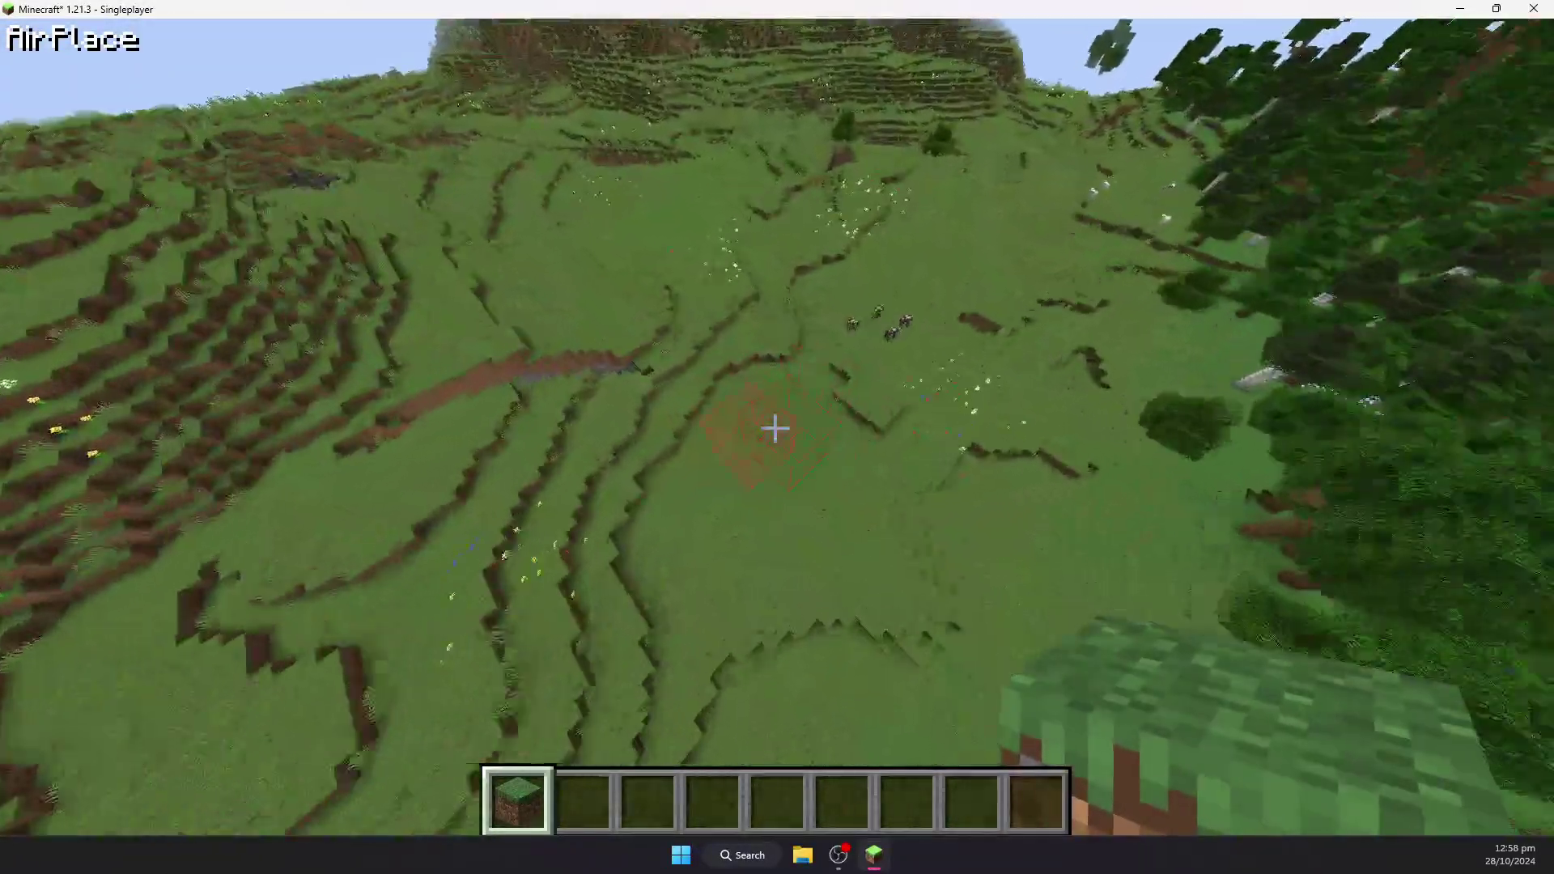
key("Escape")
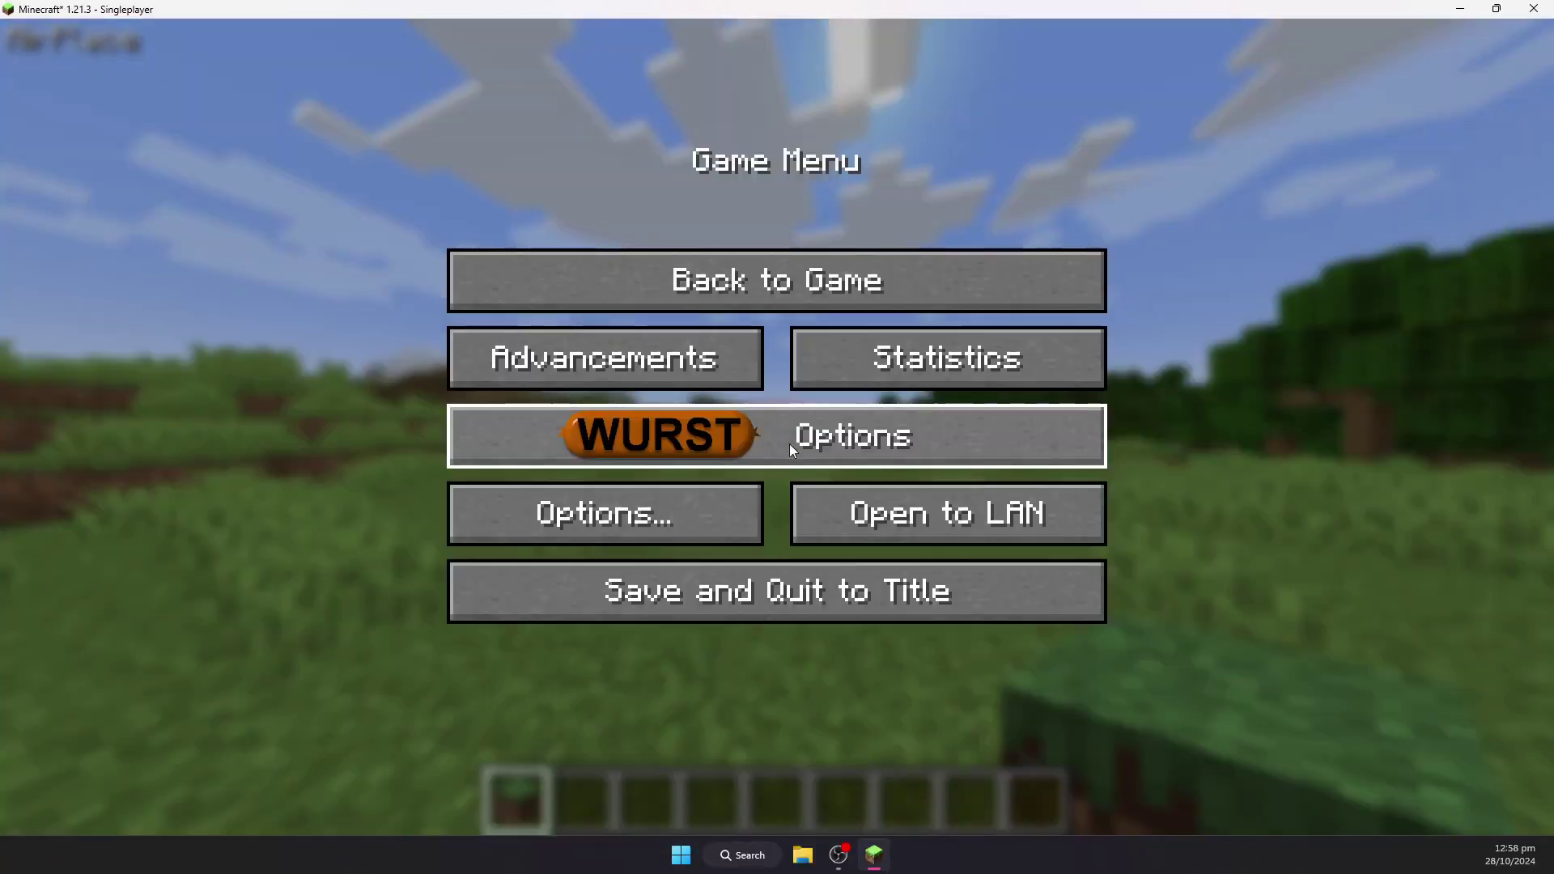
left_click(829, 432)
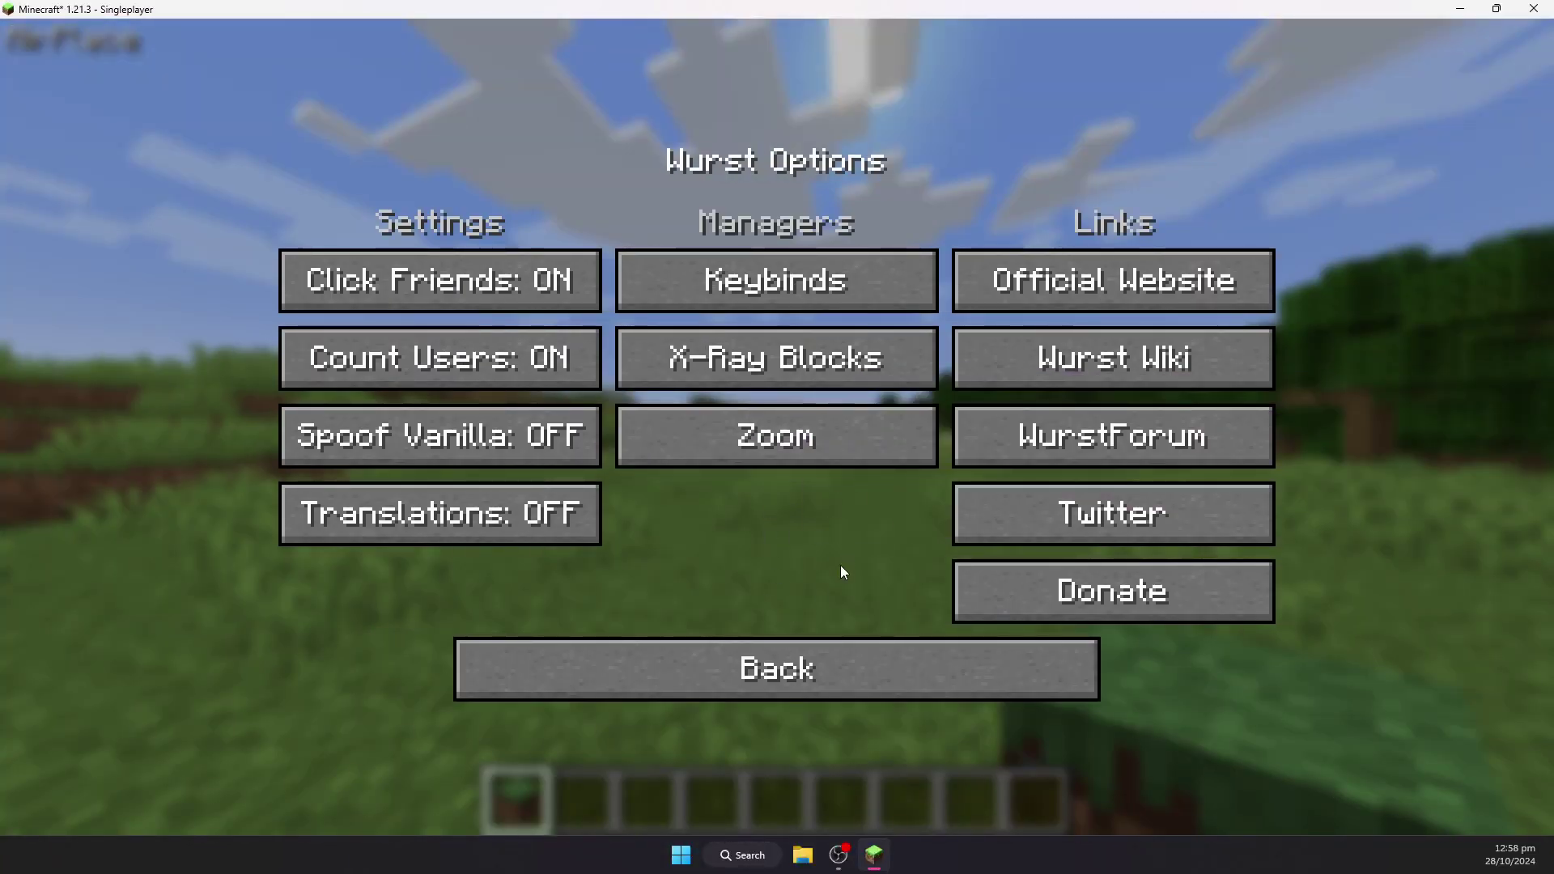
left_click(823, 369)
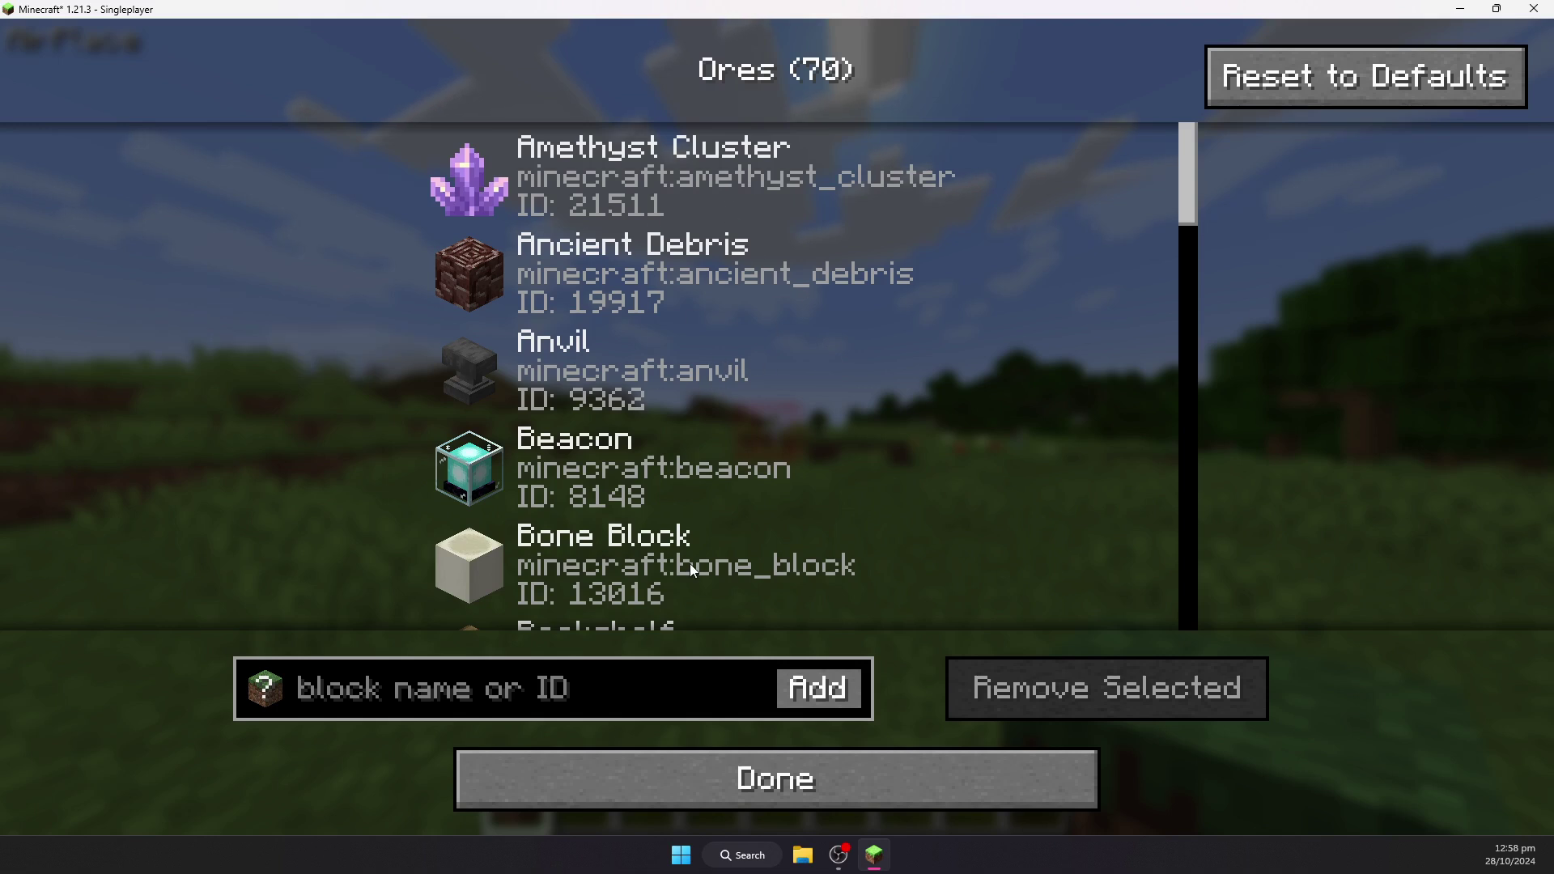
scroll(729, 405, "down", 3)
scroll(759, 416, "down", 1)
left_click(819, 781)
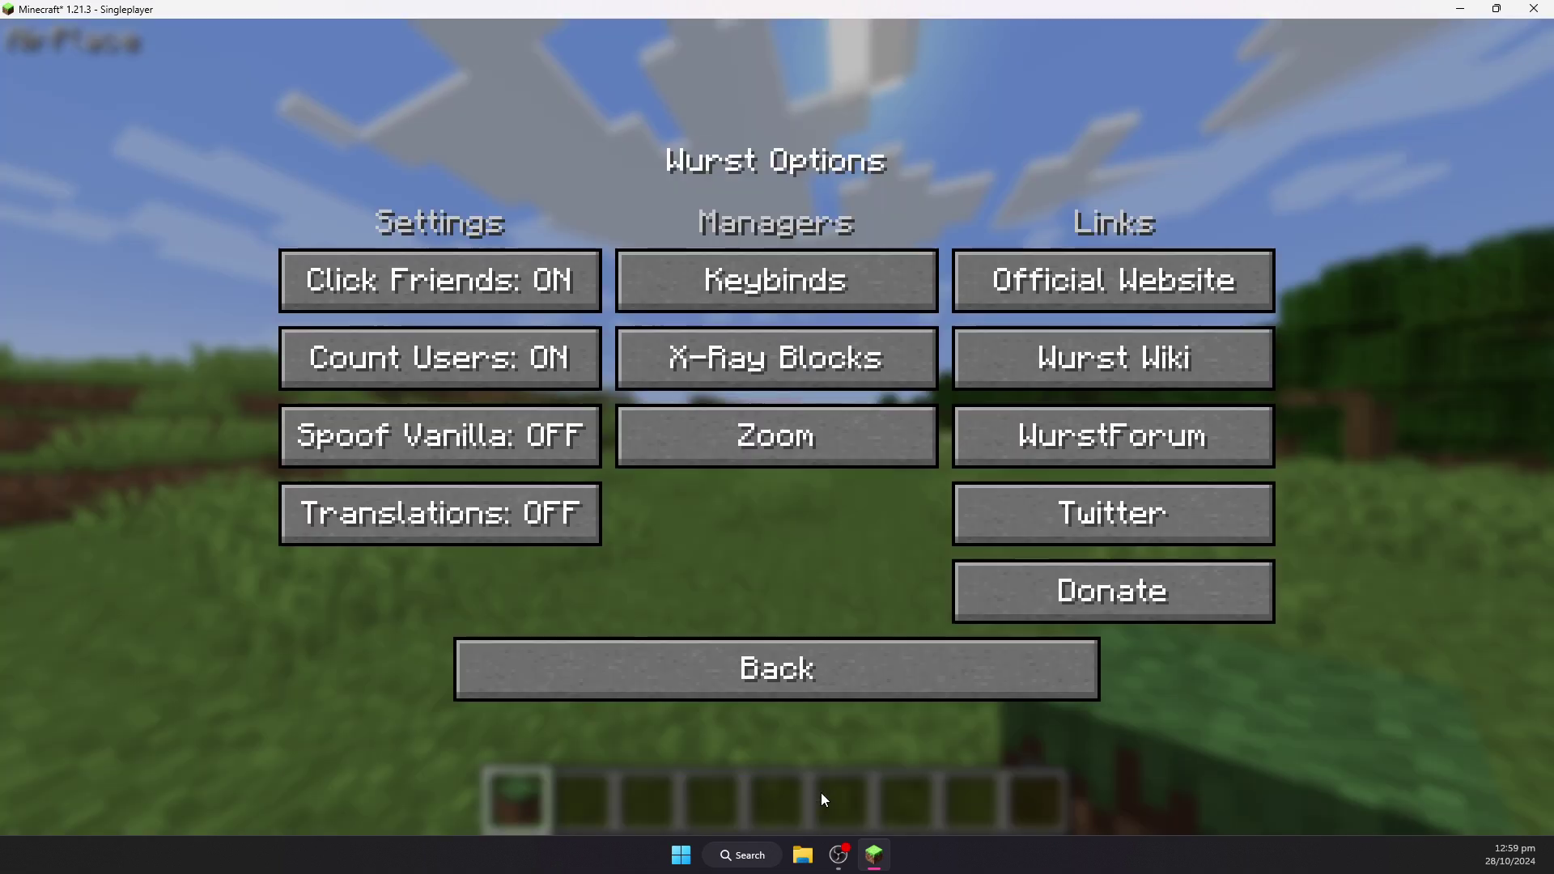
Step: Review the hack commands and their assigned keys in the Wurst Keybind Manager
left_click(761, 262)
scroll(801, 270, "down", 5)
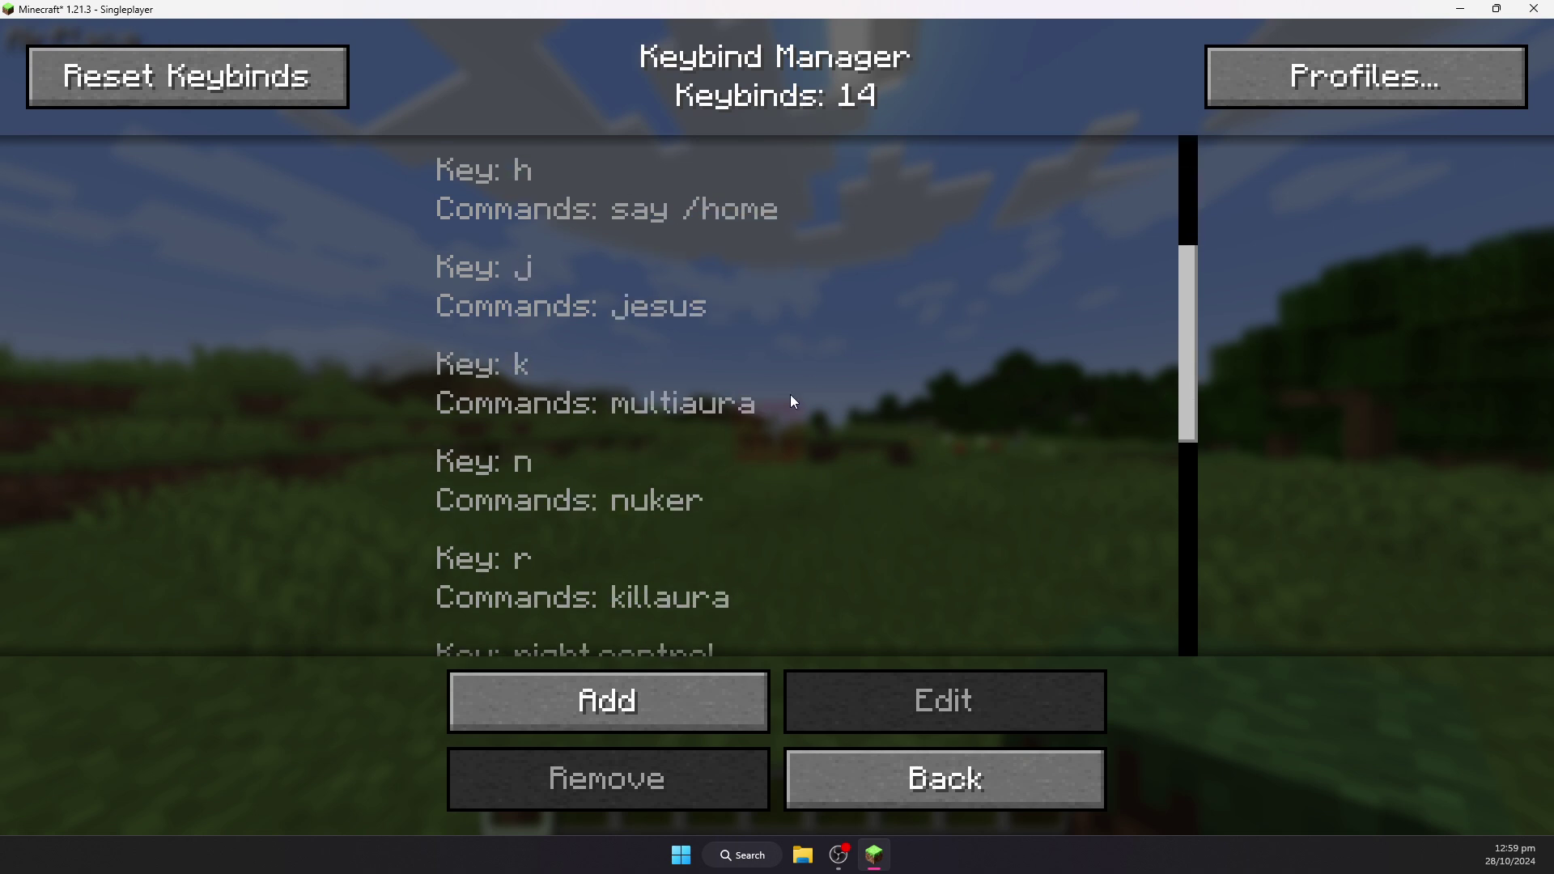
scroll(632, 696, "down", 5)
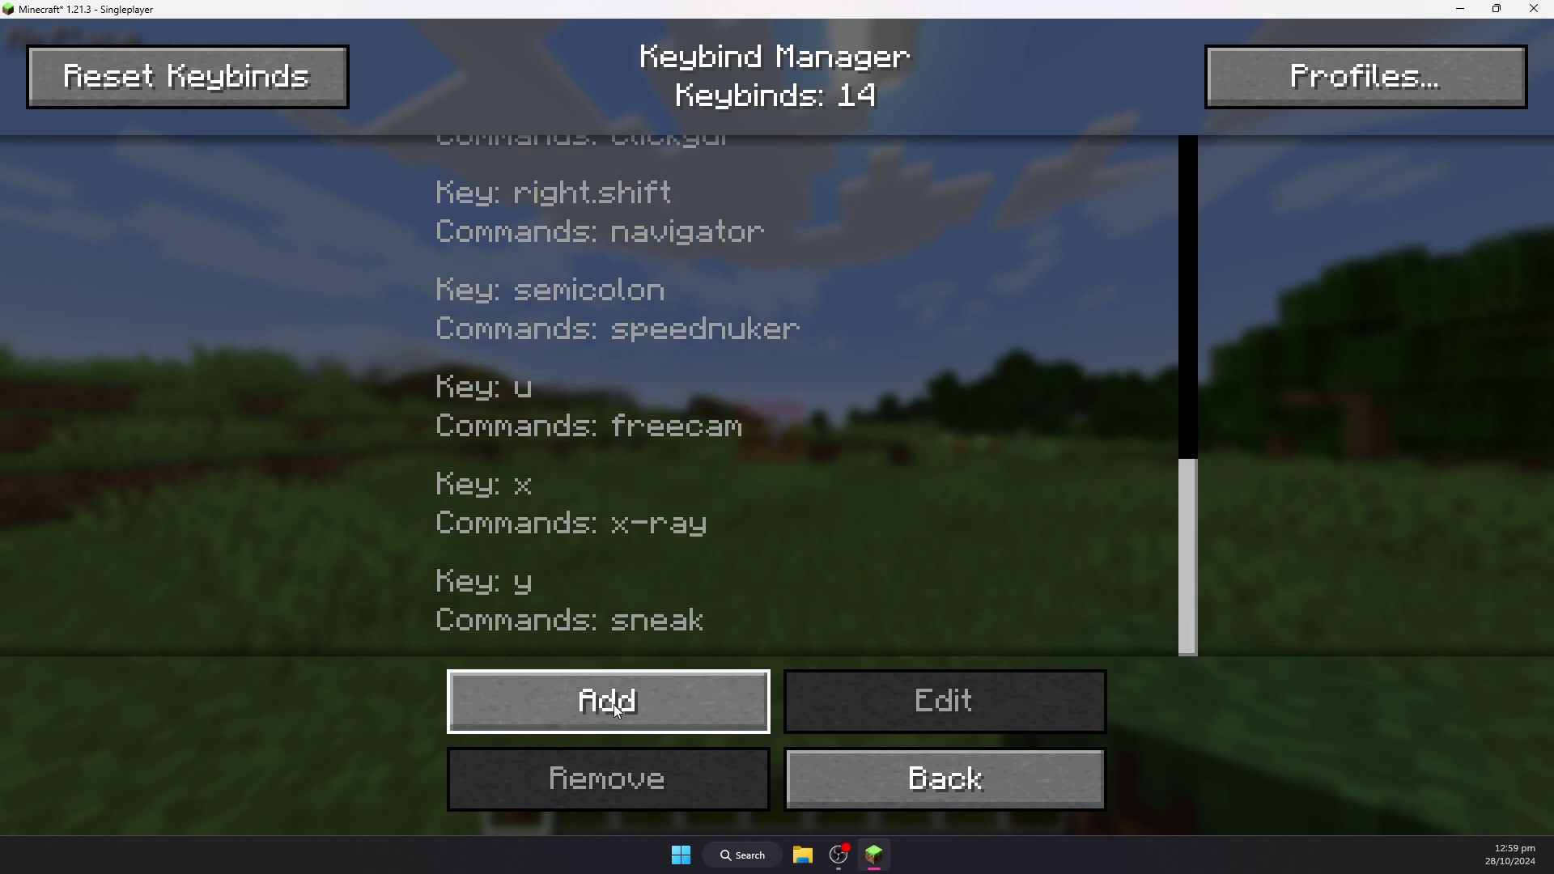
left_click(897, 765)
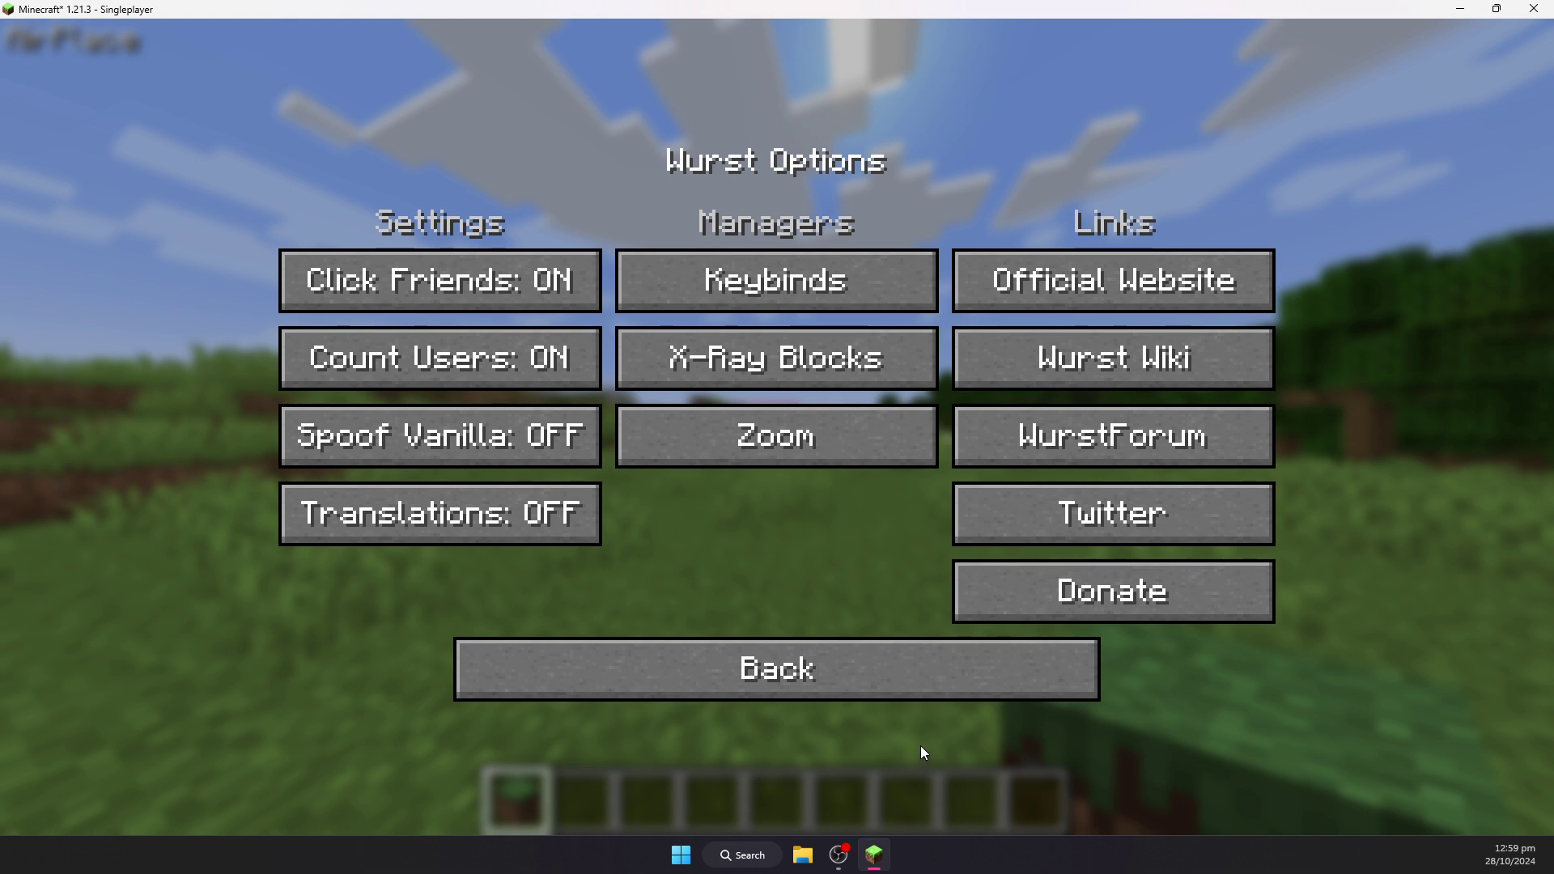
Step: Leave the Wurst Options, return to the game and travel forward across the grassy meadow
left_click(878, 695)
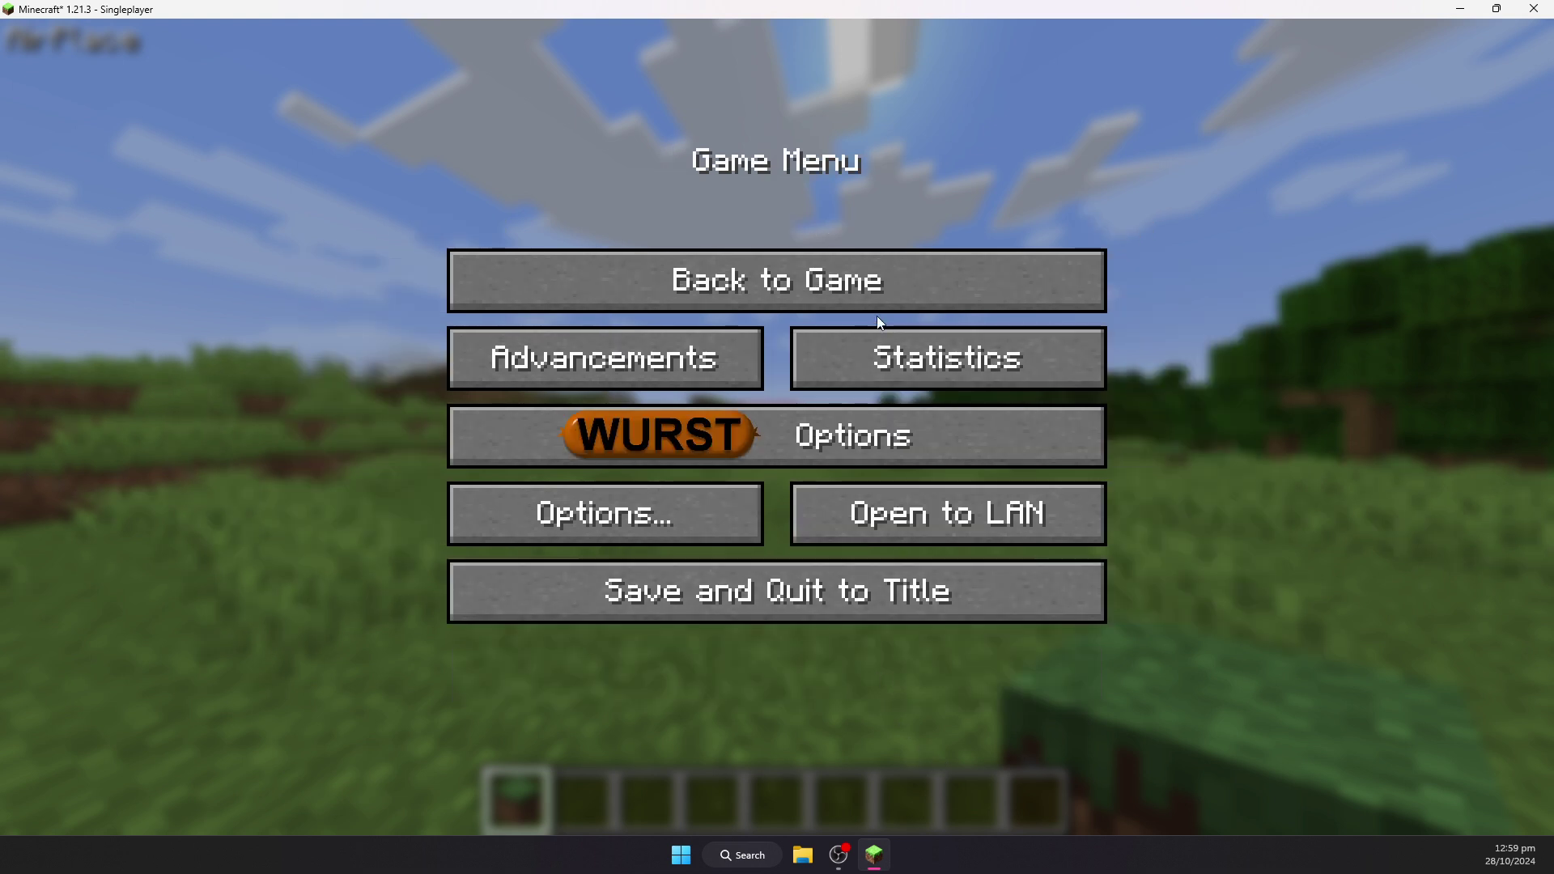
left_click(890, 278)
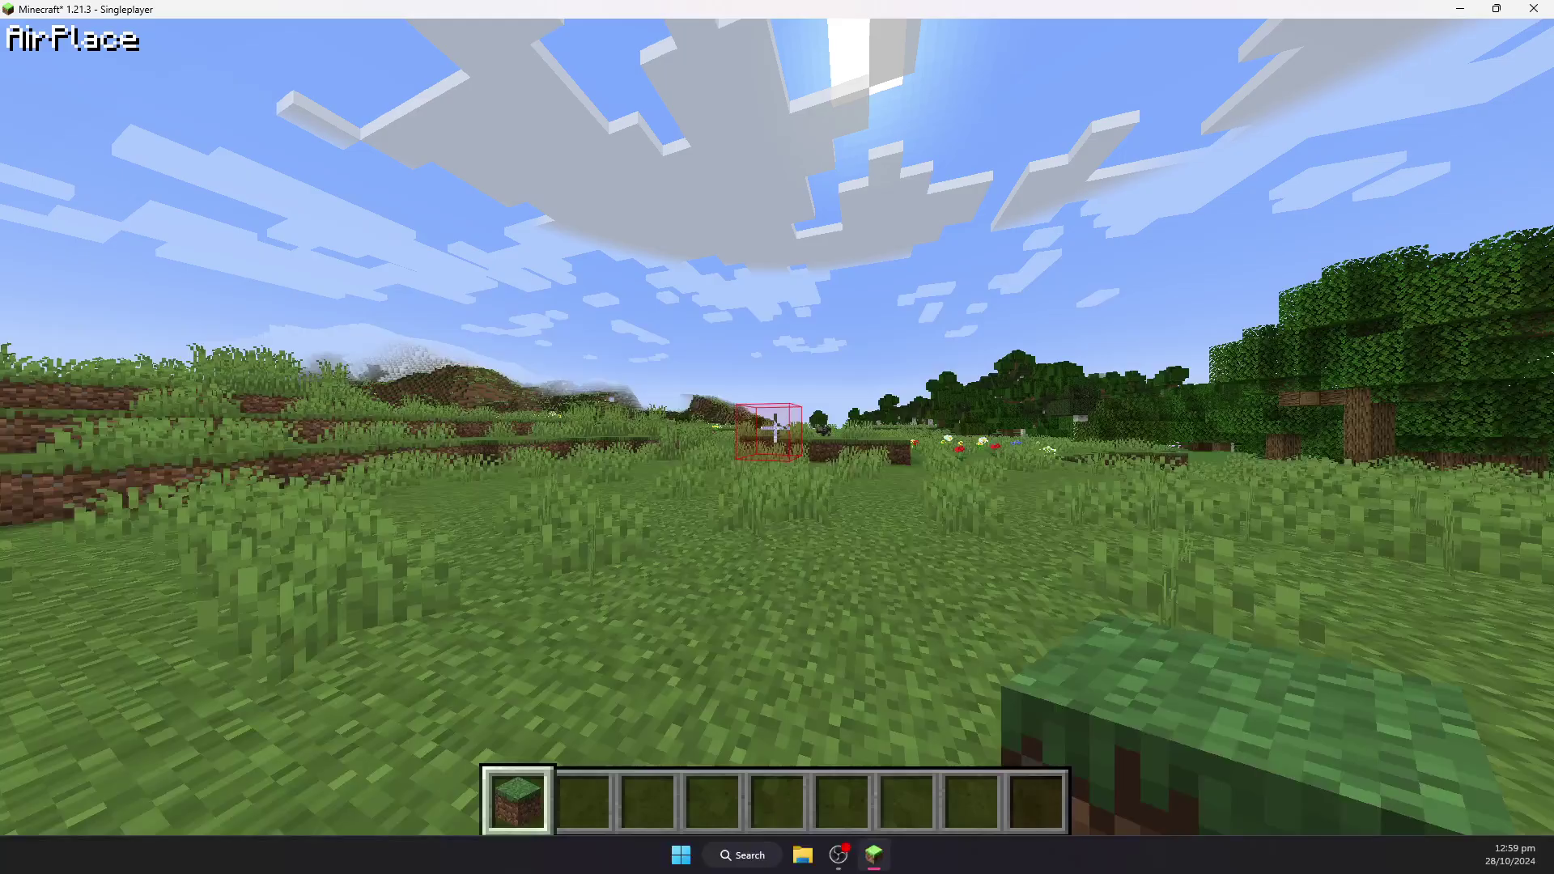
key("w")
key("space")
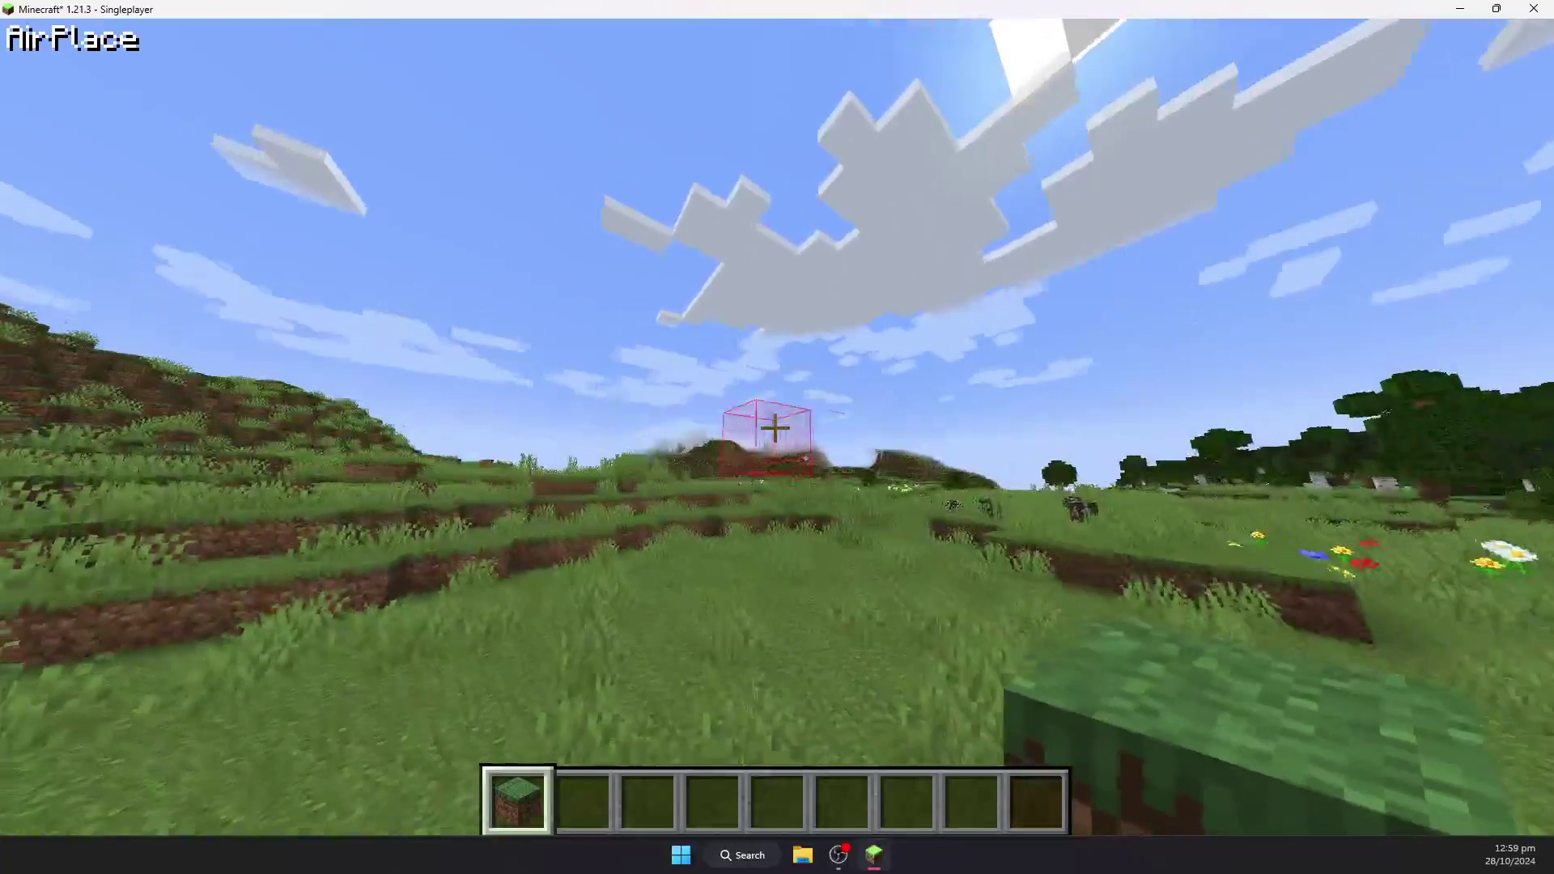